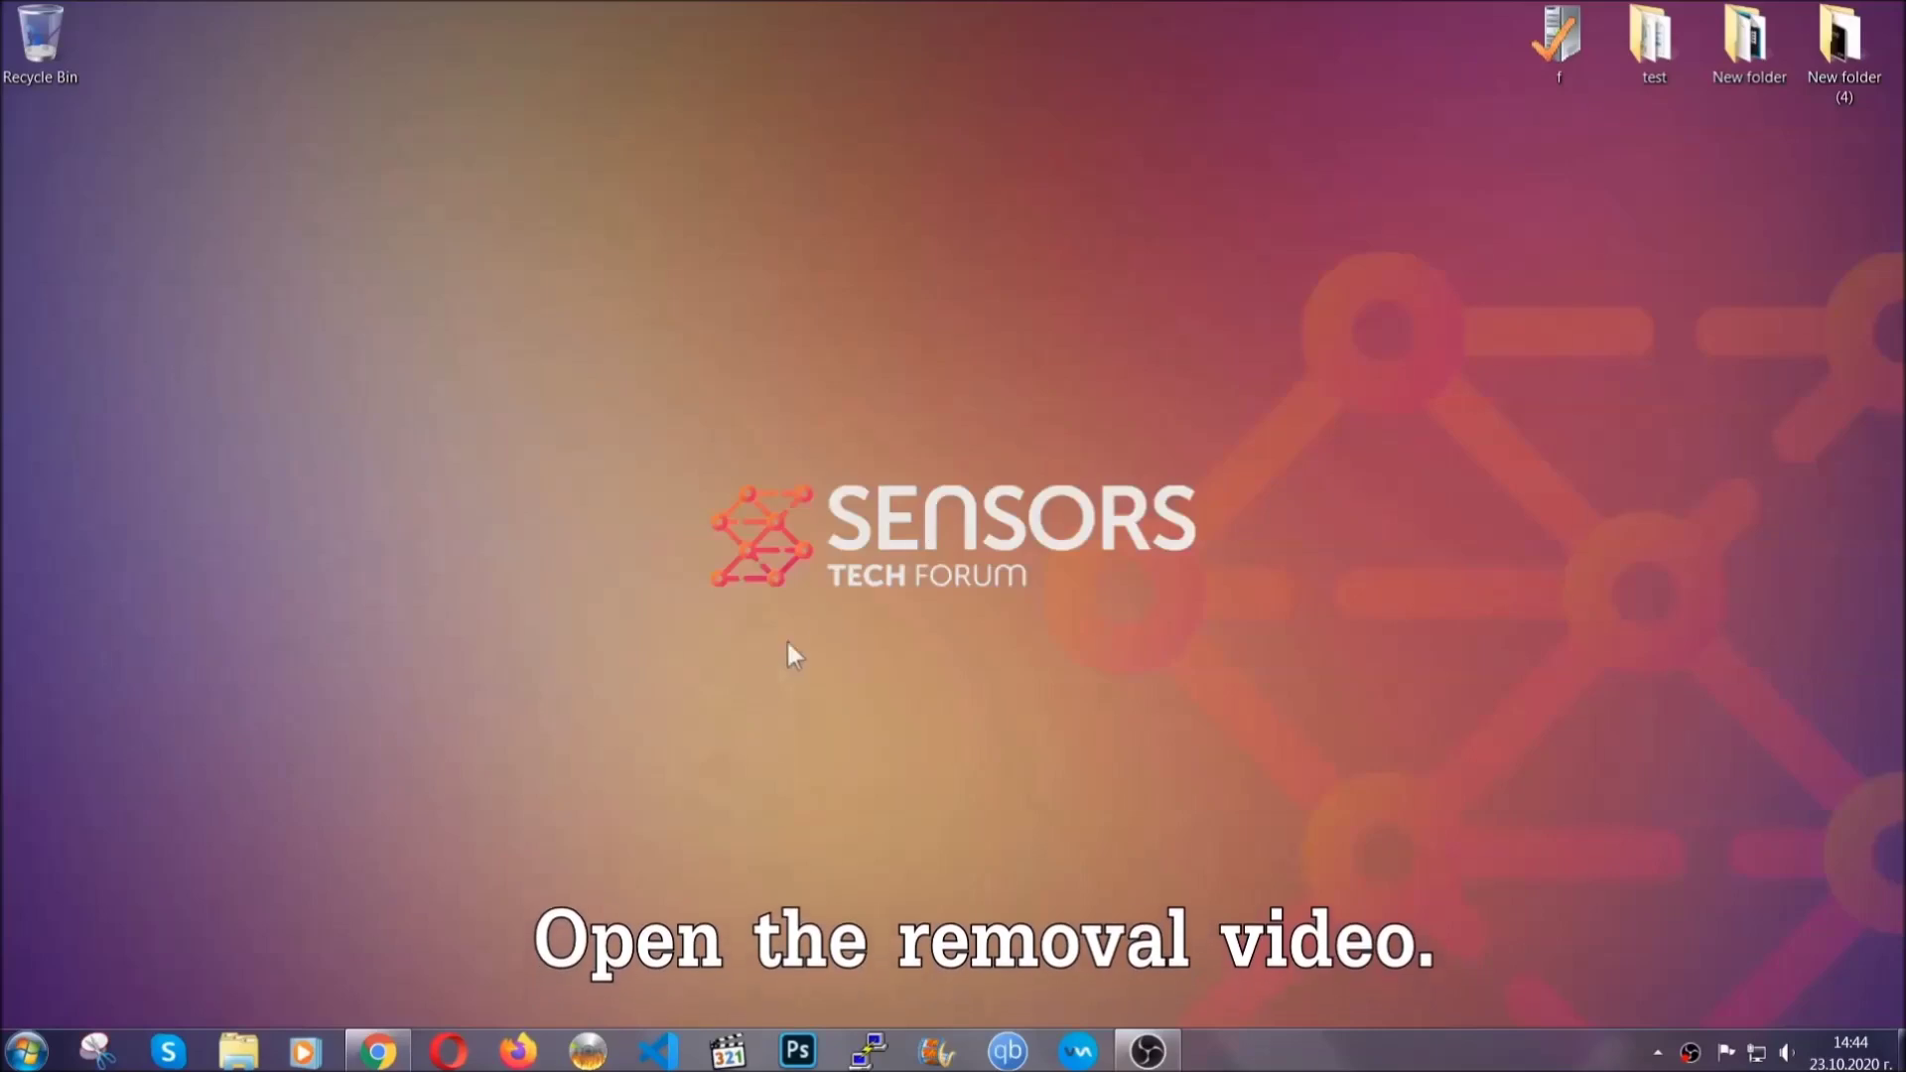
Open the YouTube video 'How to Remove a Ransomware Virus (Windows)' in Chrome.
click(379, 1052)
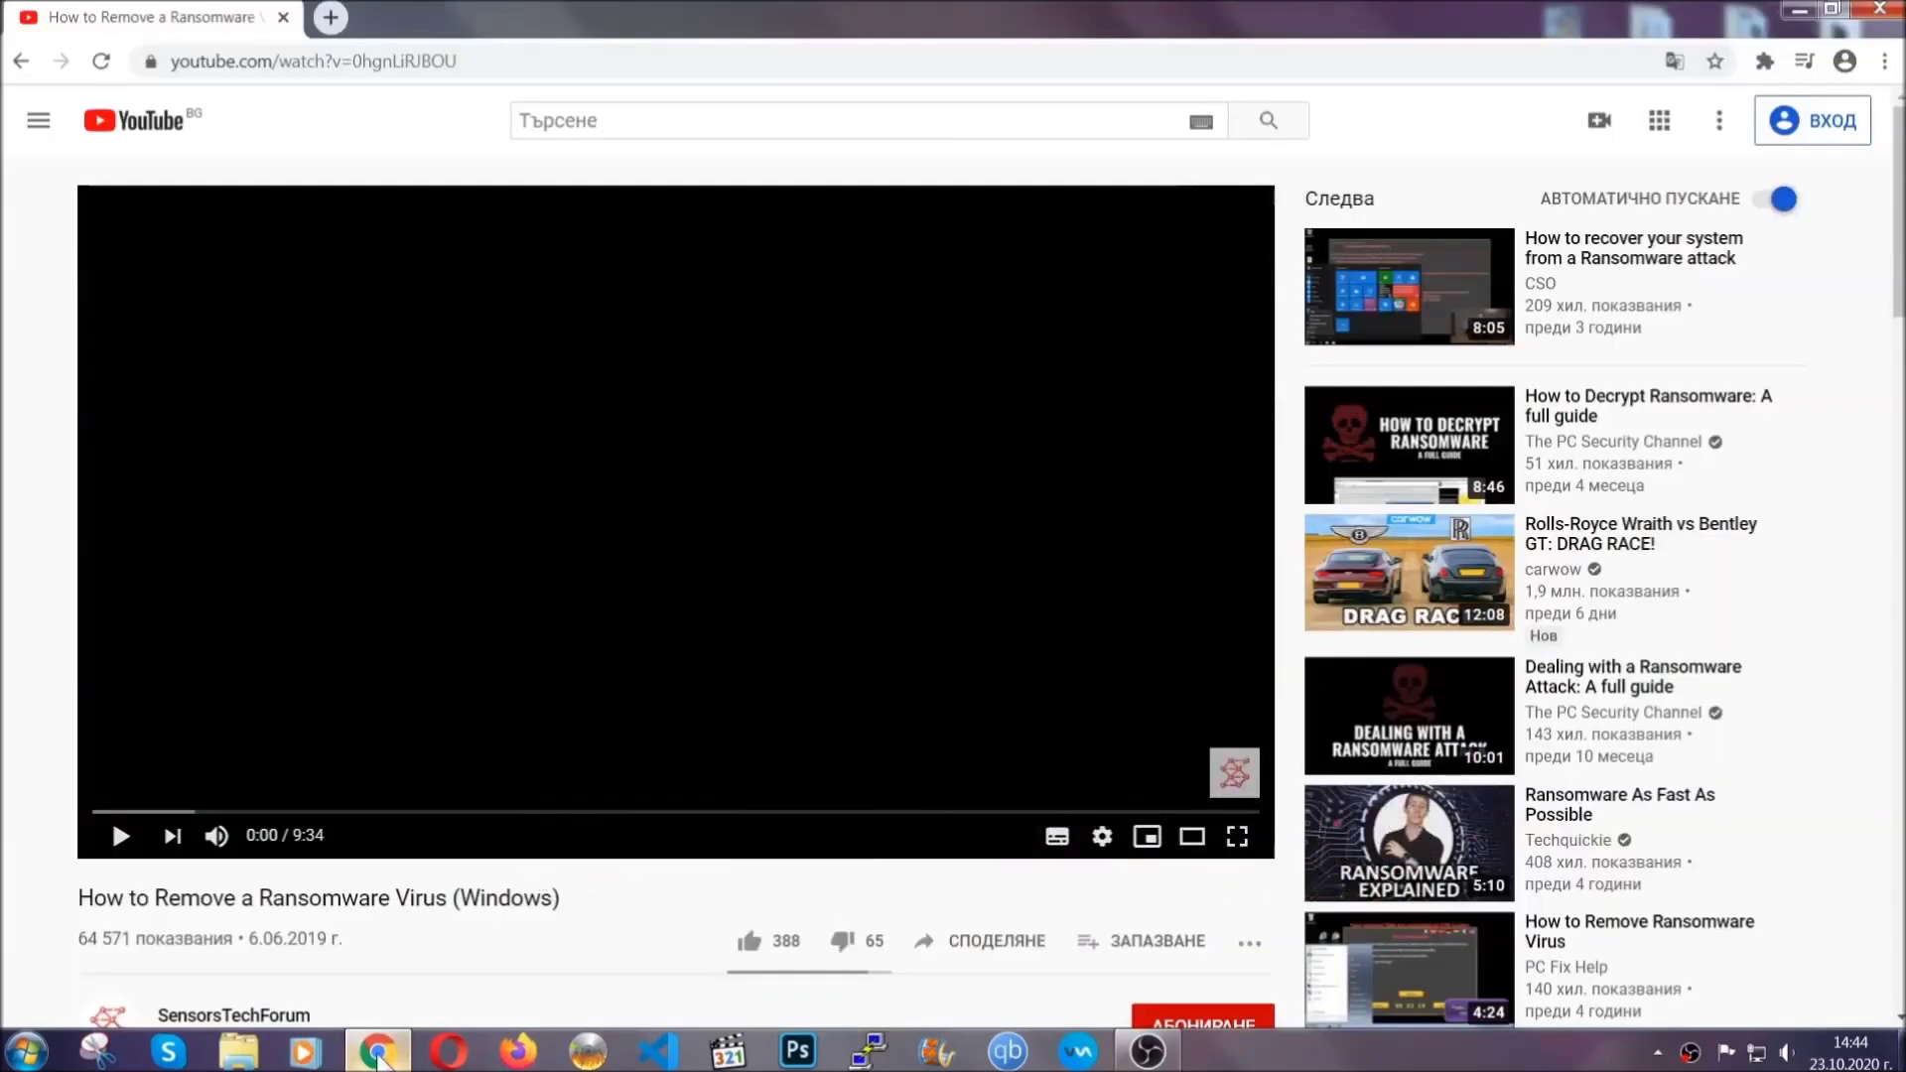
scroll(348, 809, down, 3)
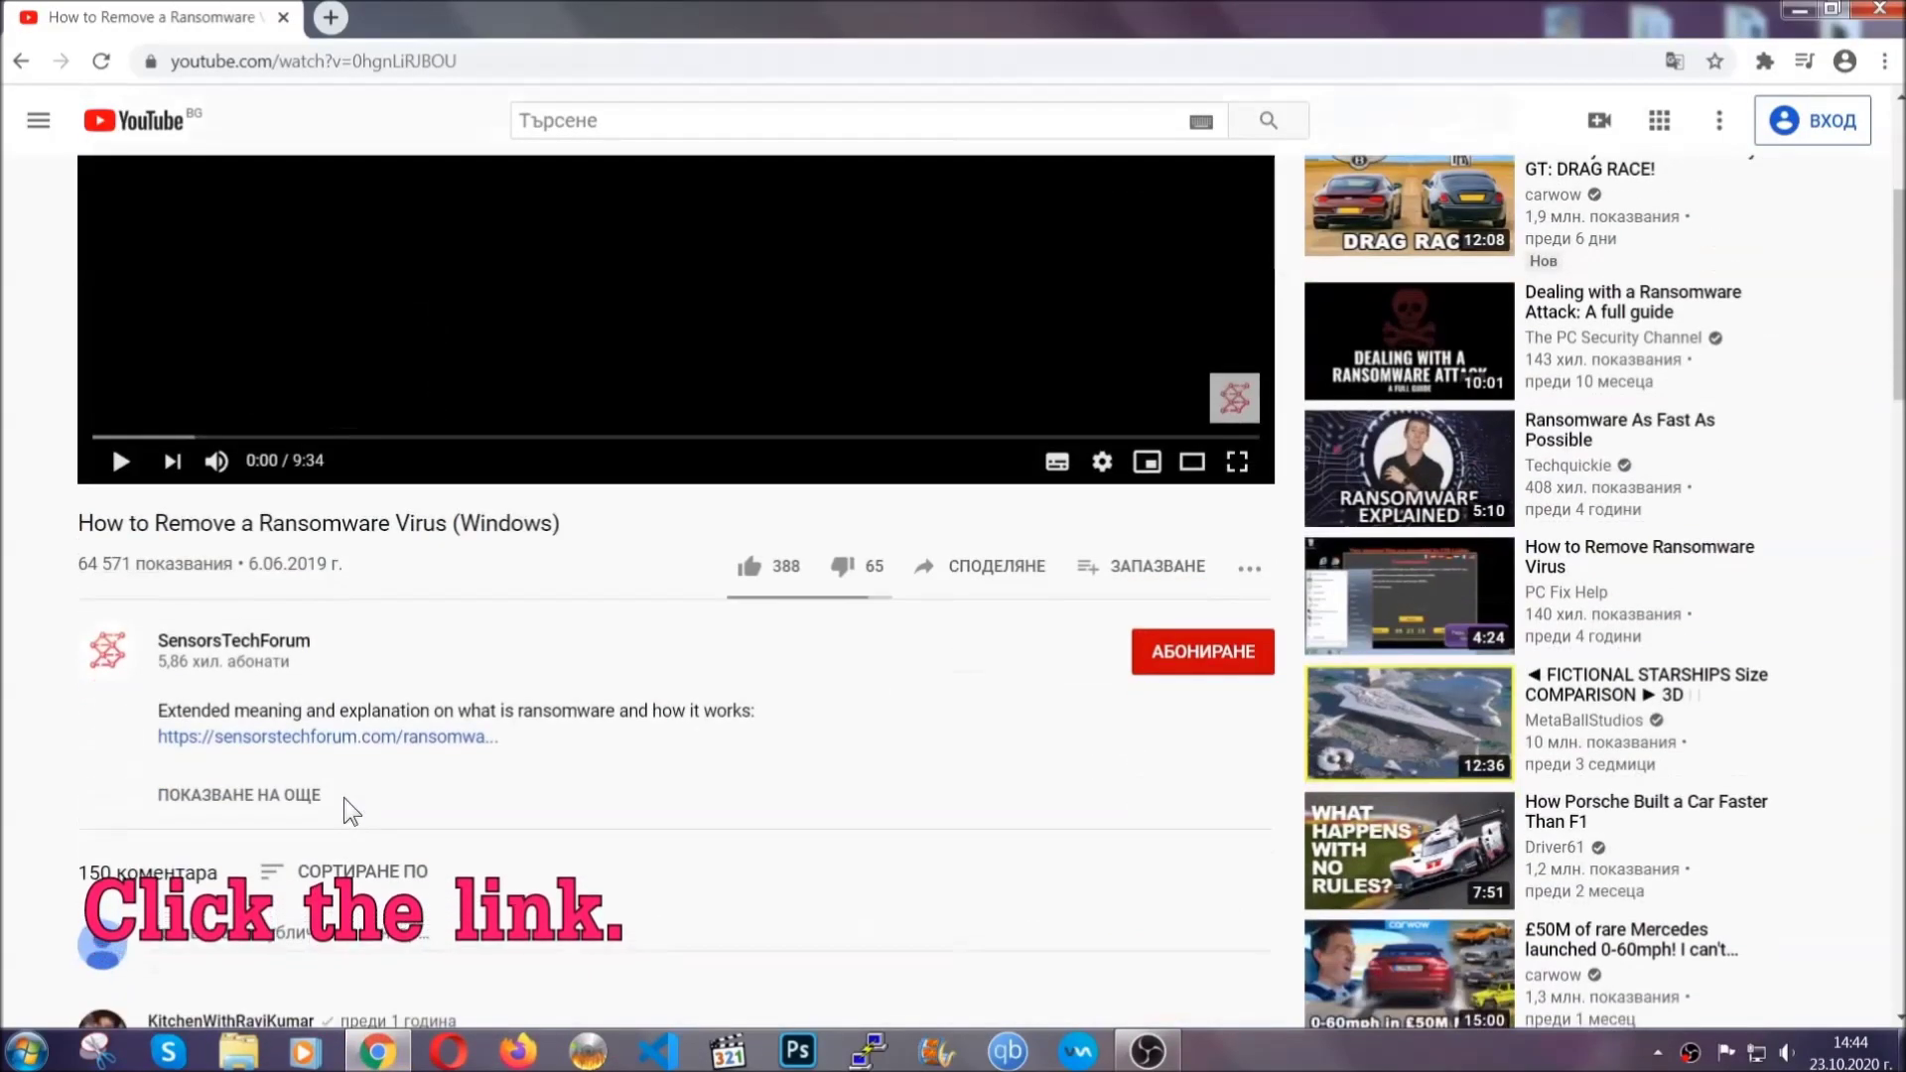
Open the linked SensorsTechForum ransomware article and launch the downloaded SpyHunter installer.
click(377, 739)
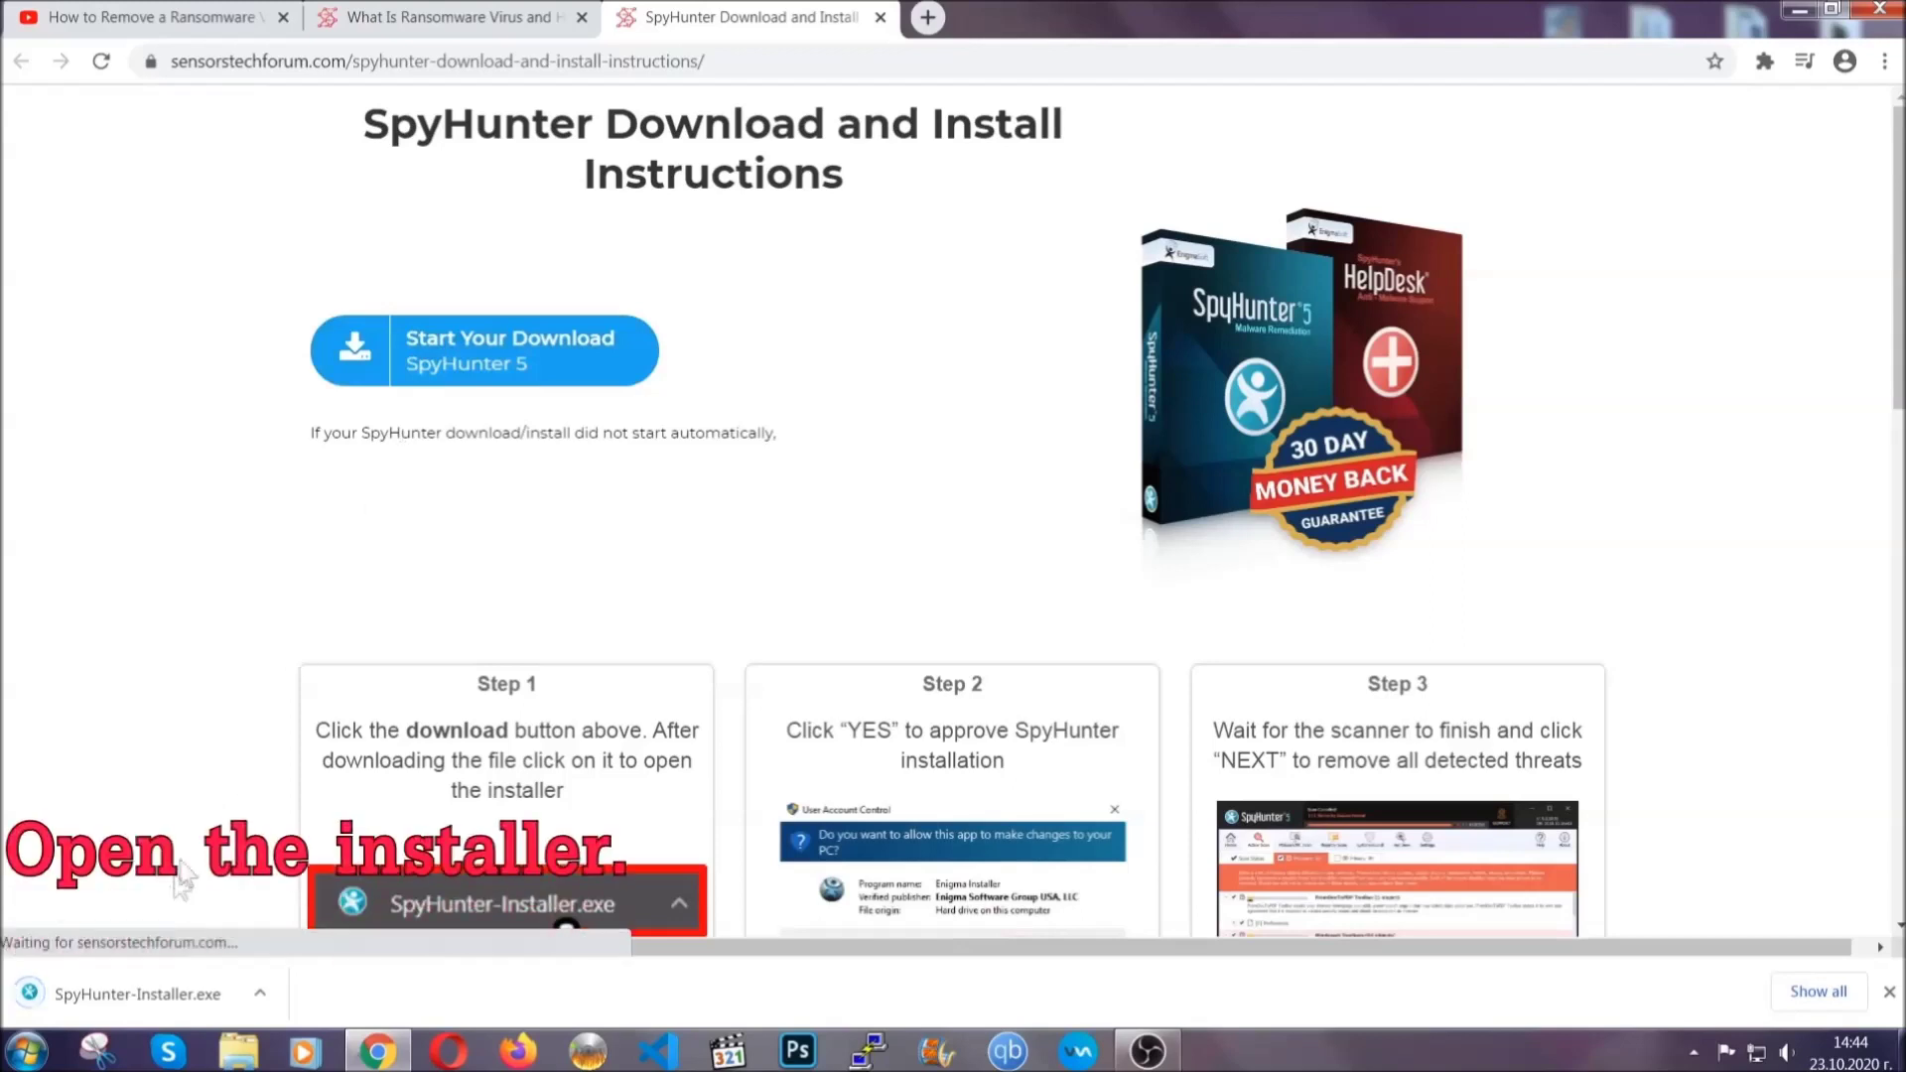
click(135, 991)
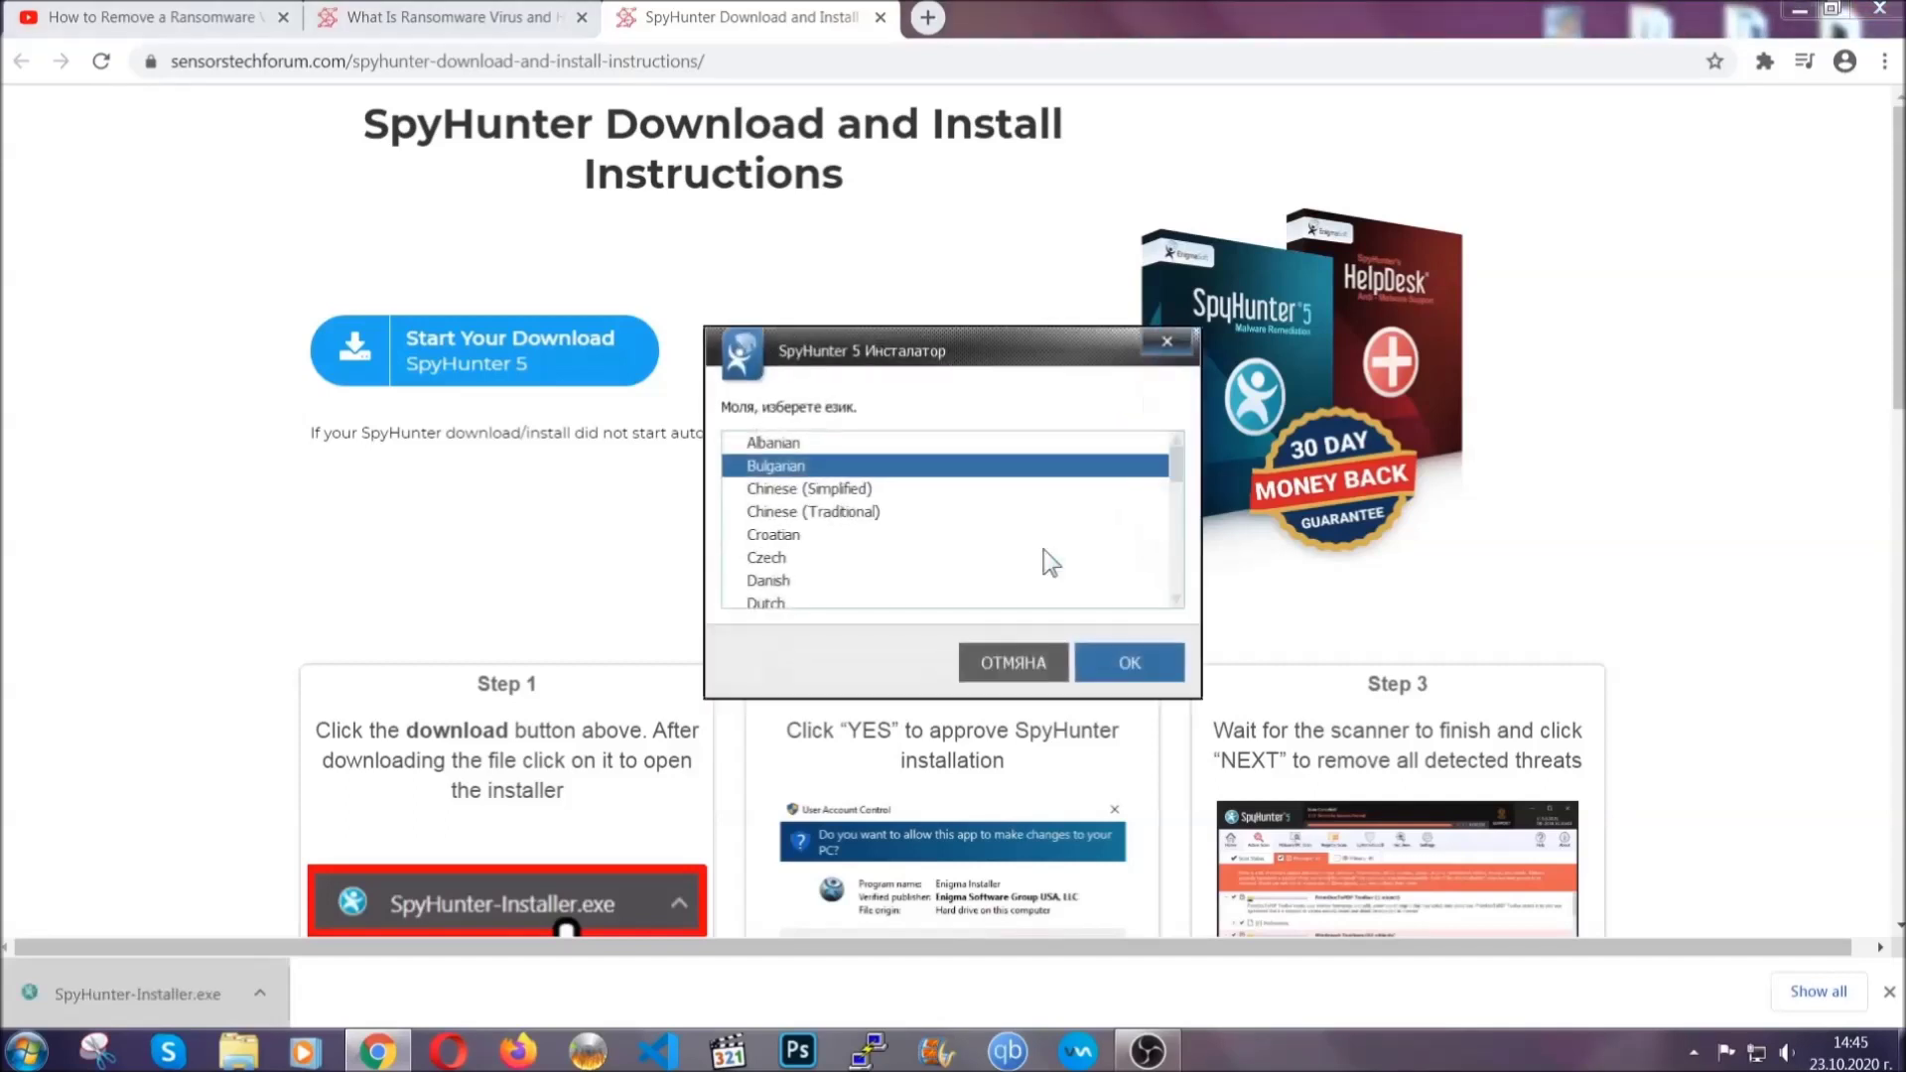
scroll(983, 551, down, 2)
scroll(910, 549, down, 2)
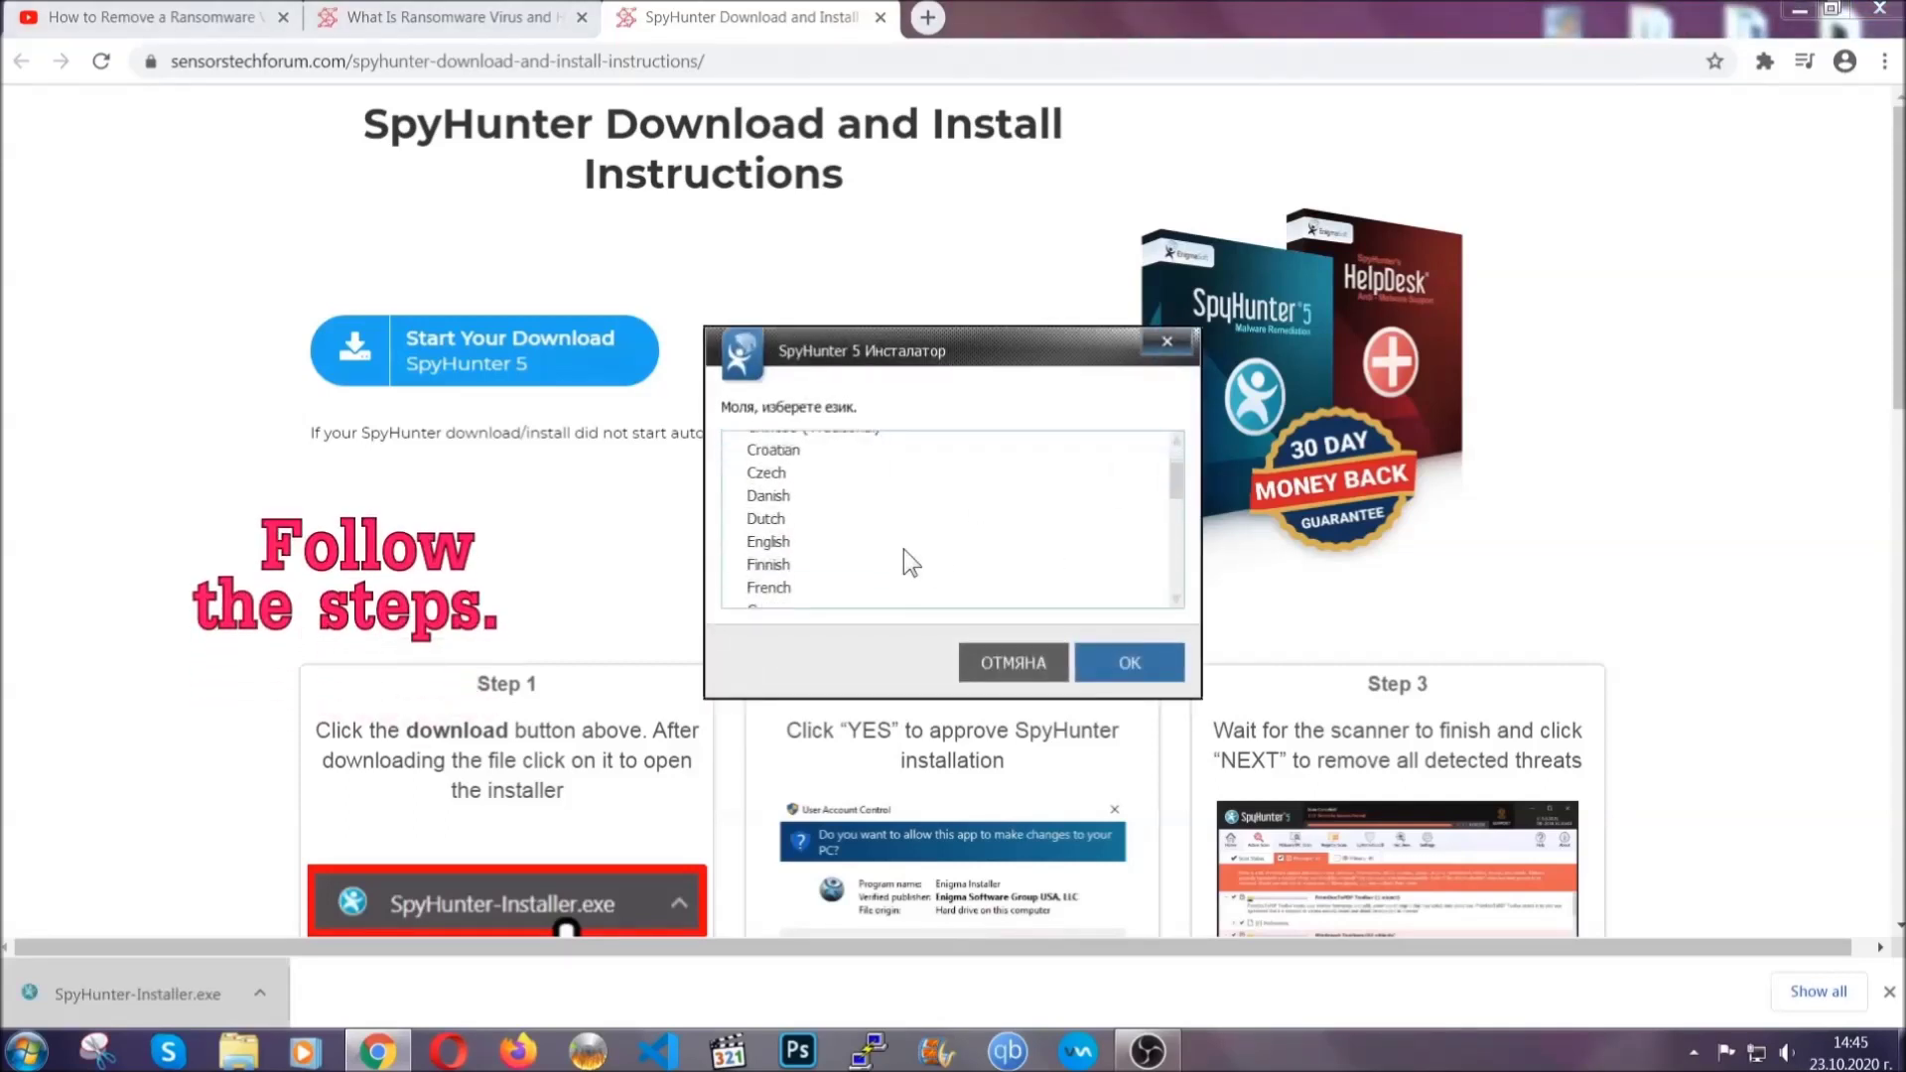
Install SpyHunter 5 in English, accepting the EULA and Privacy Policy, and finish setup.
click(899, 545)
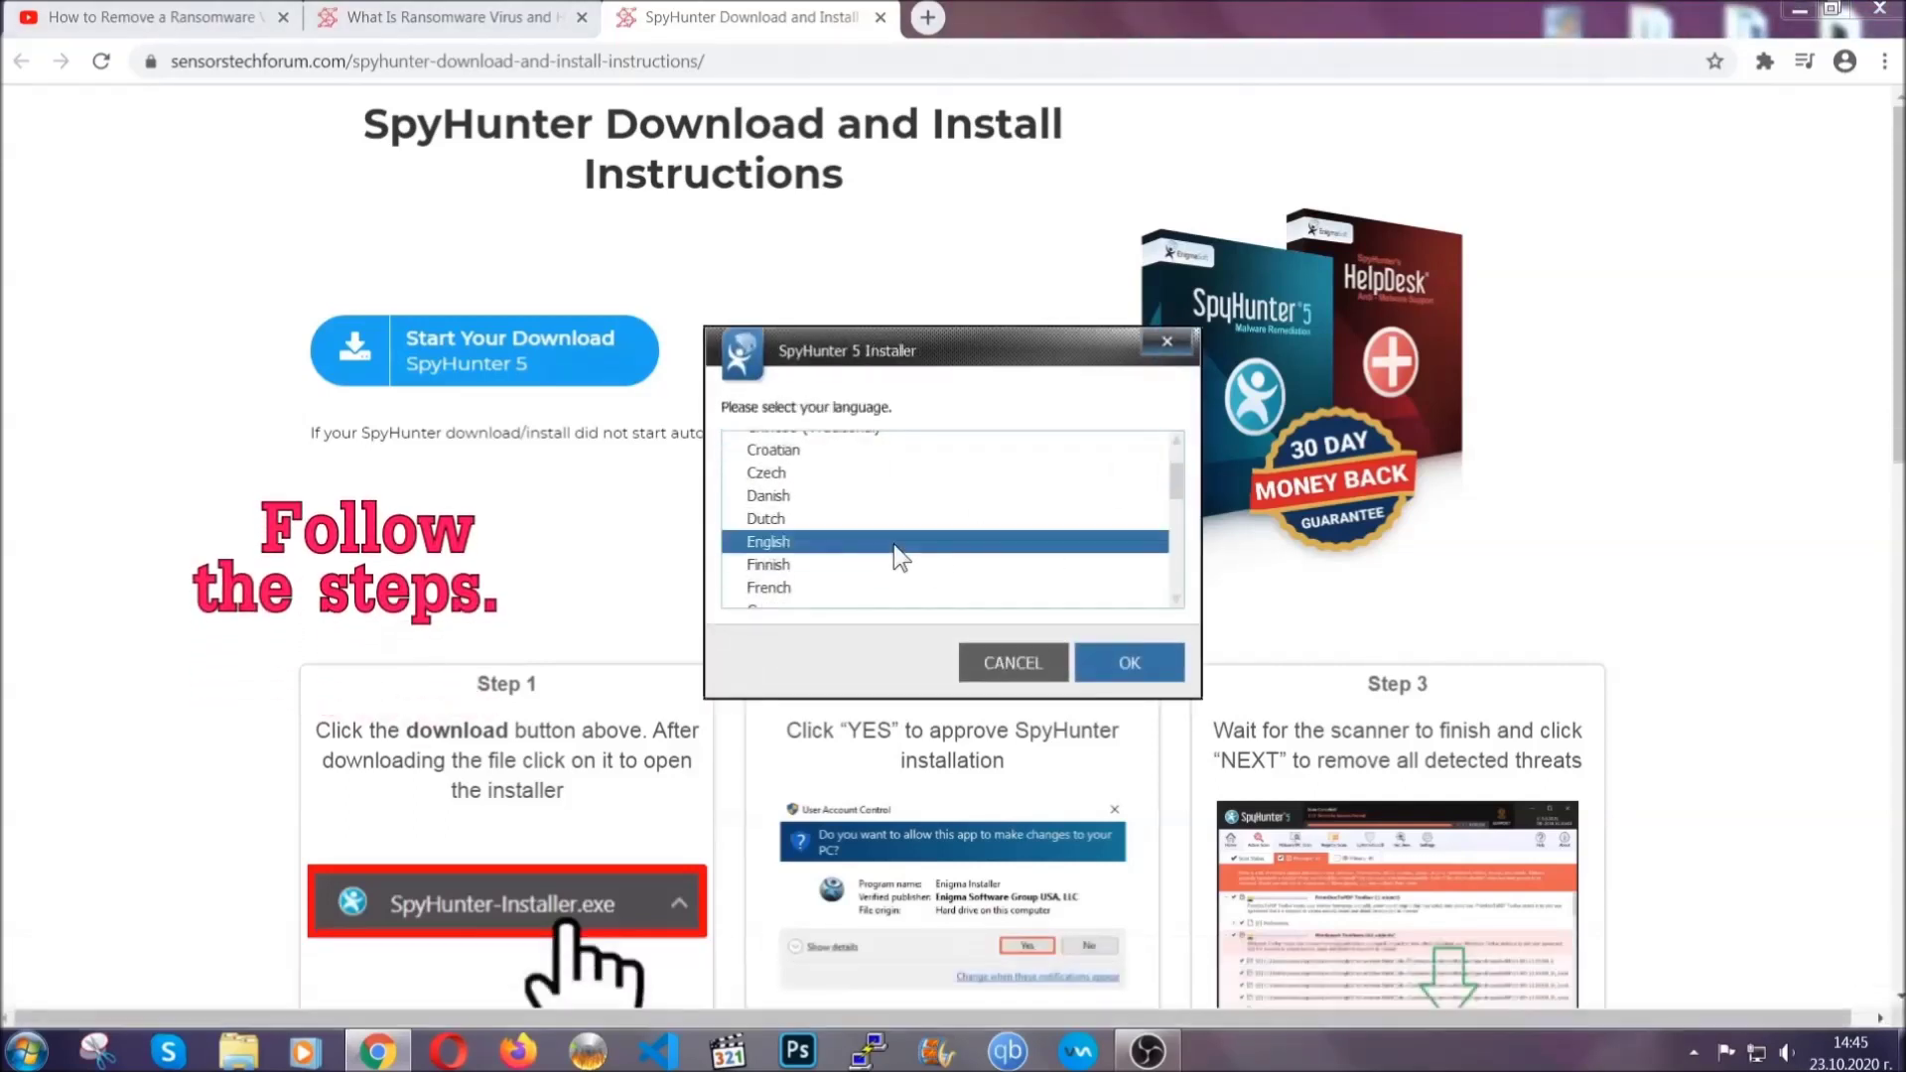
click(1117, 663)
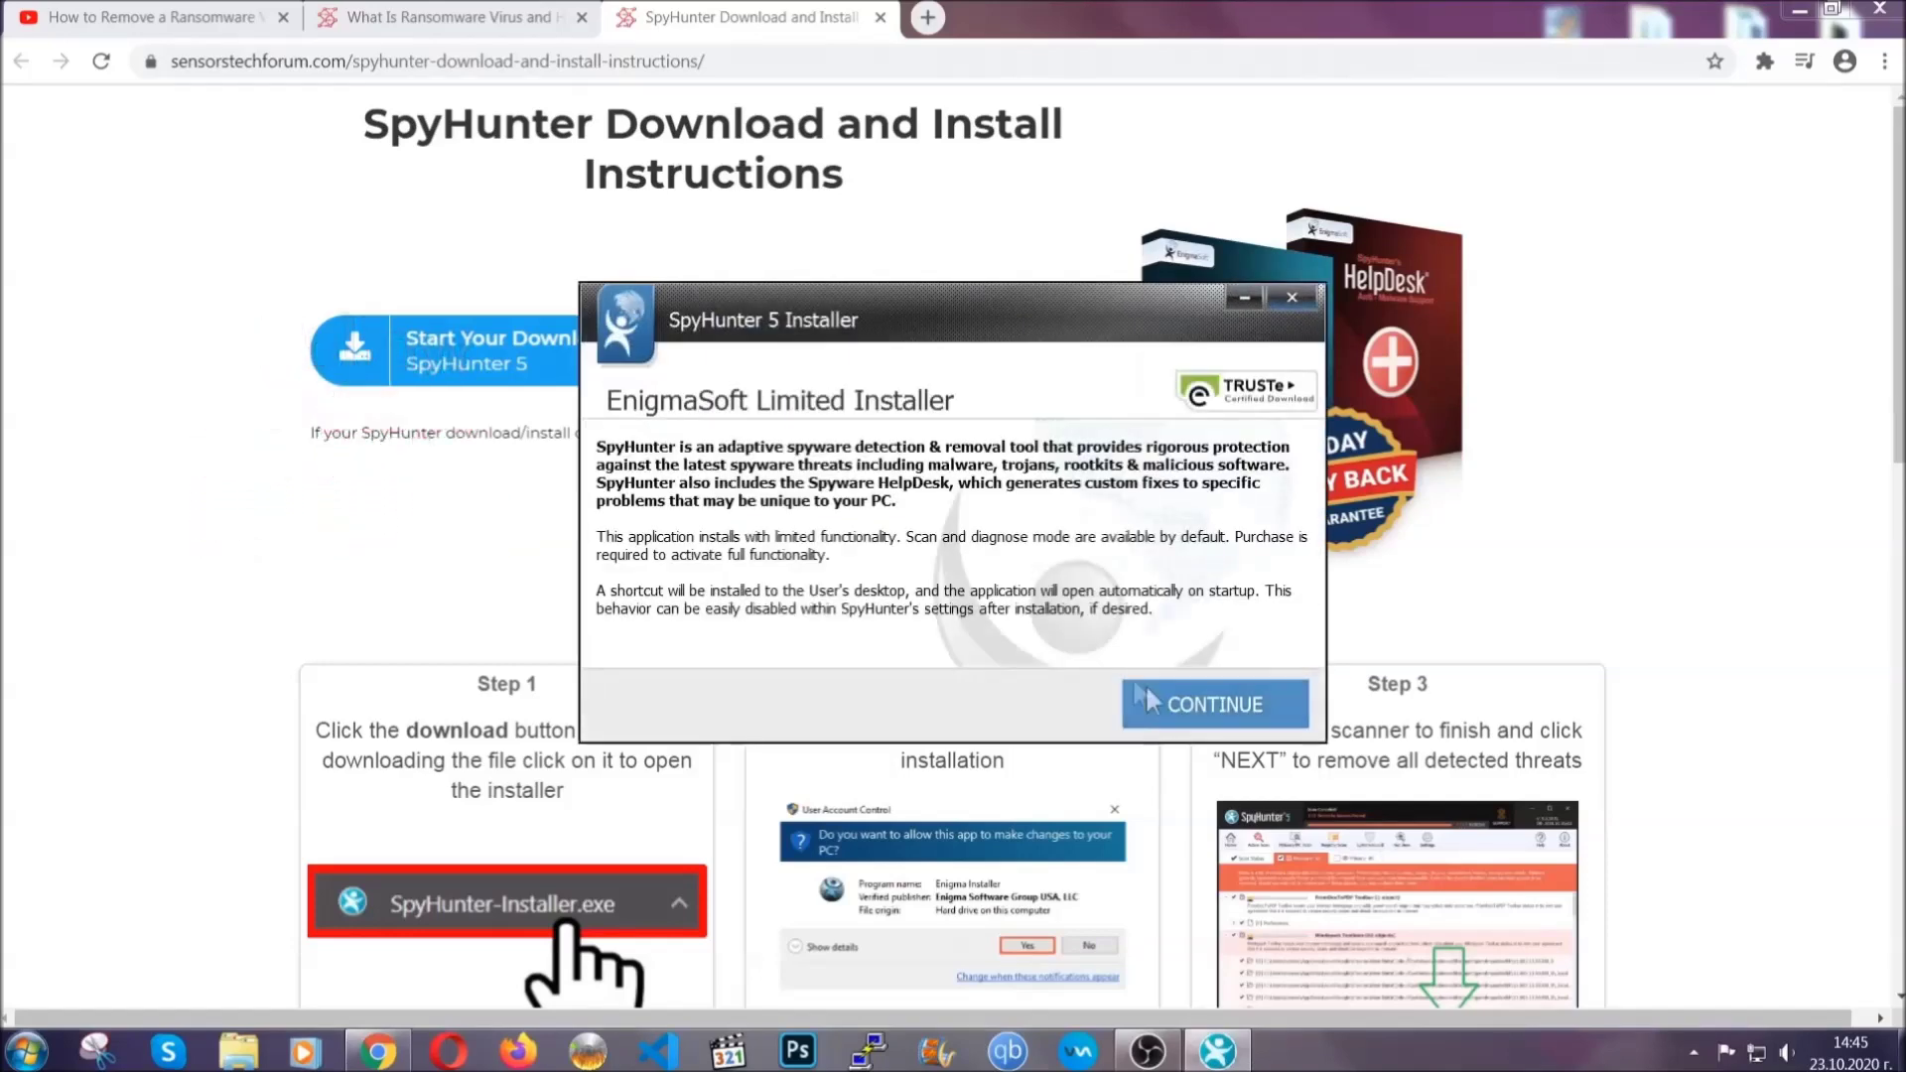
click(1148, 695)
click(1093, 645)
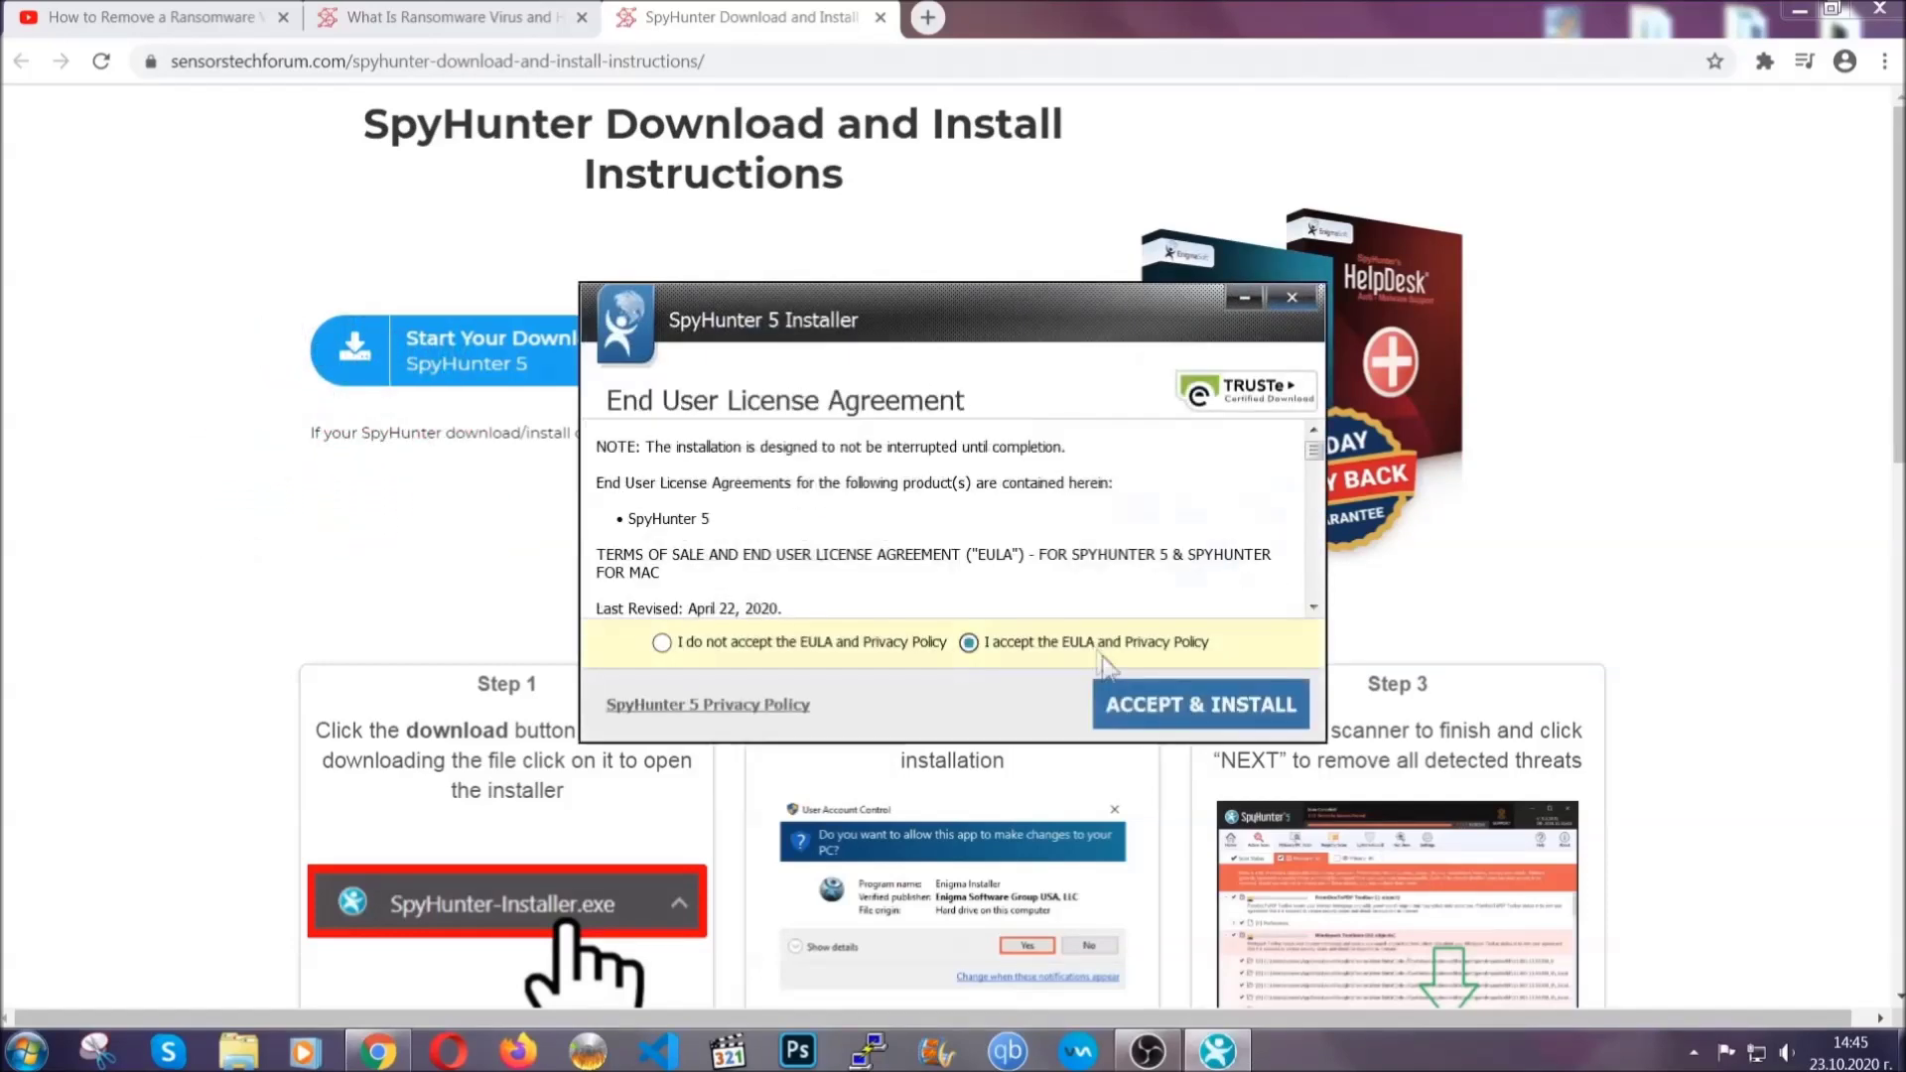
click(1137, 705)
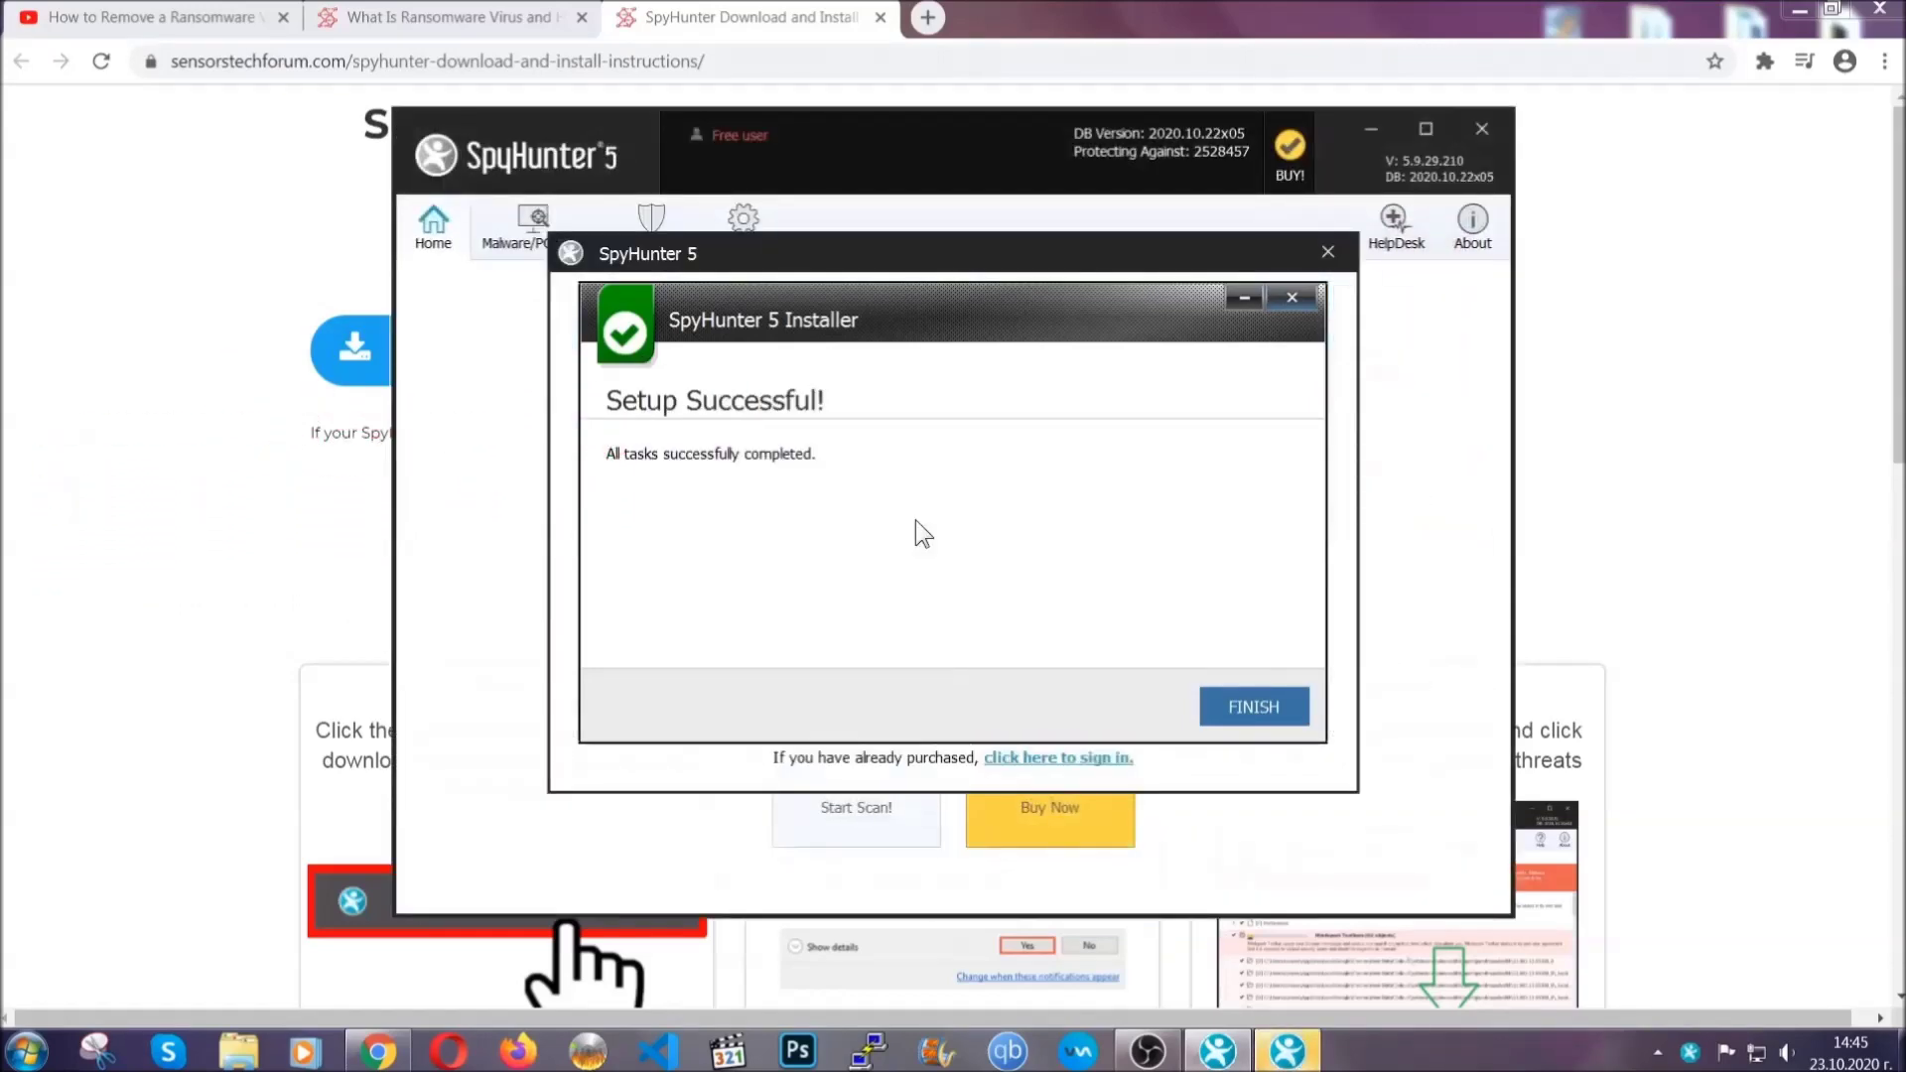
click(1220, 711)
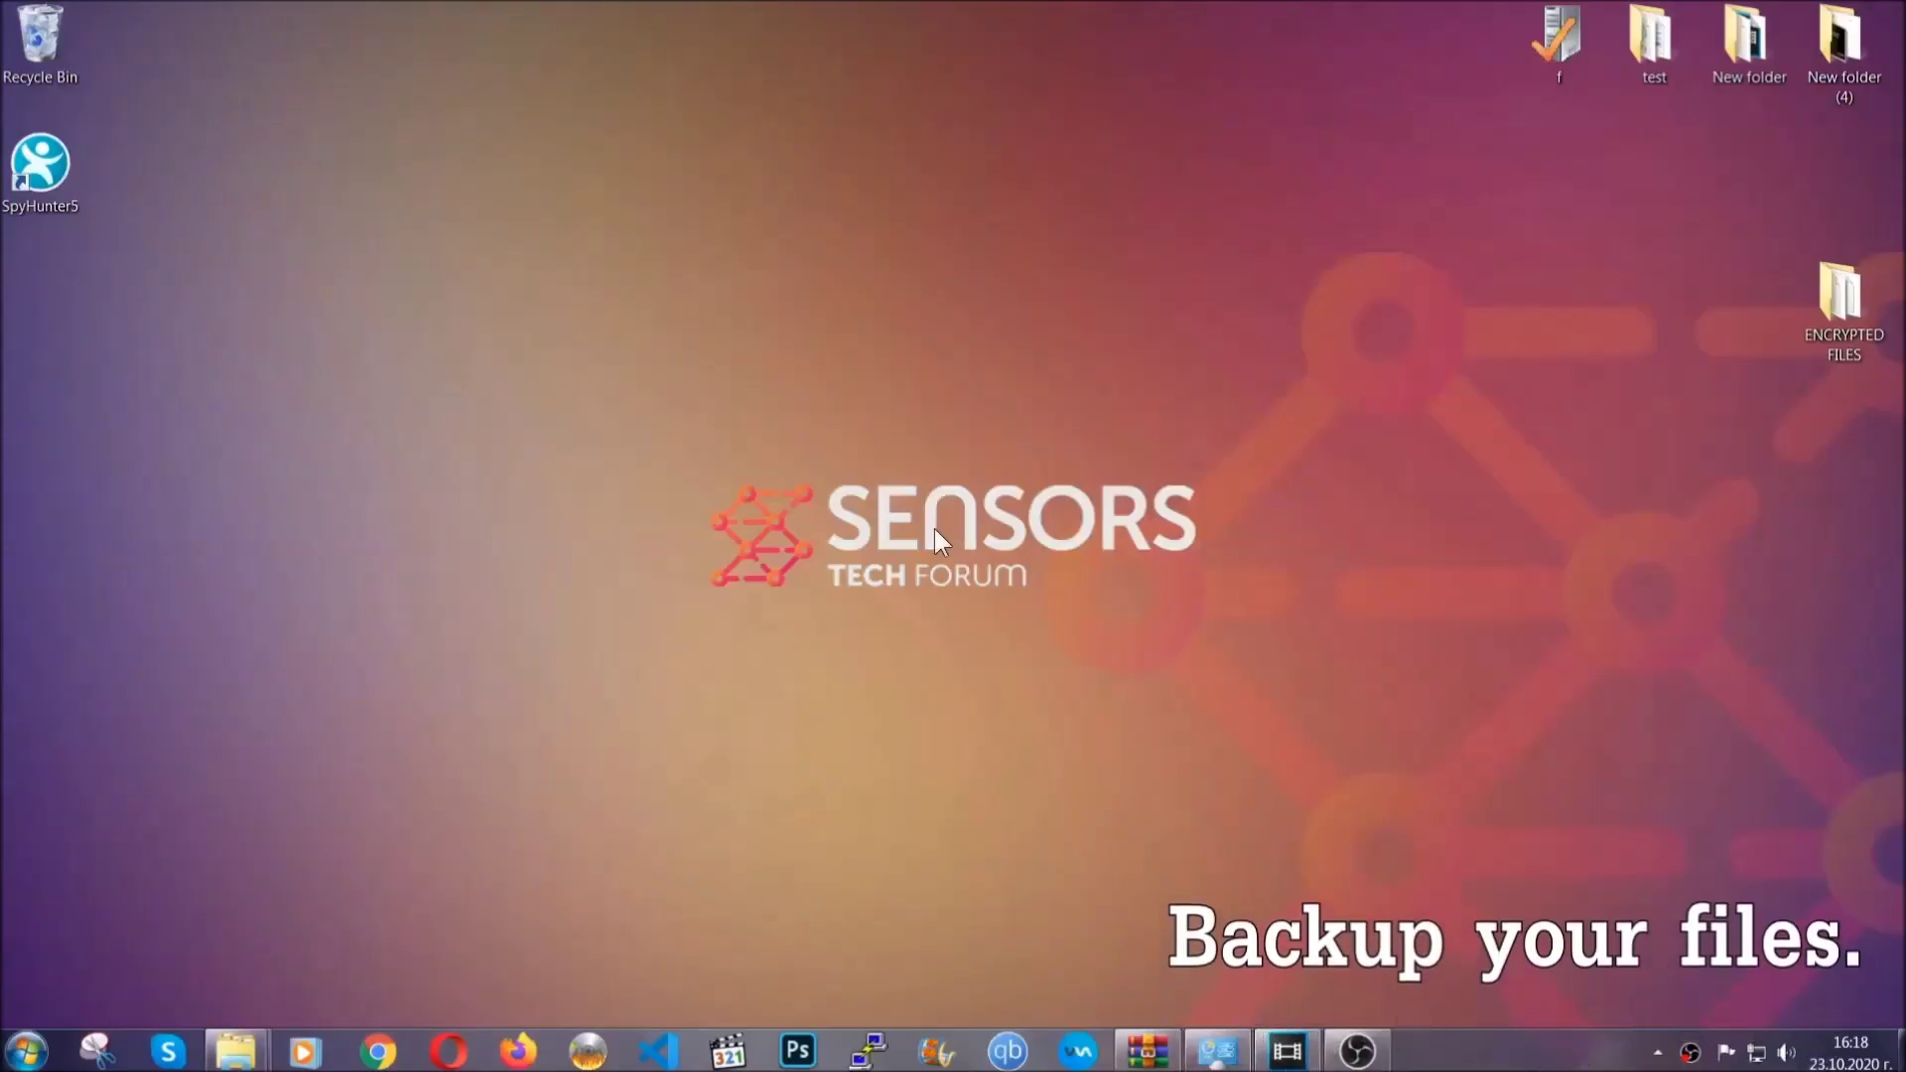
Copy all six encrypted .efji files from the ENCRYPTED FILES folder.
double_click(1831, 306)
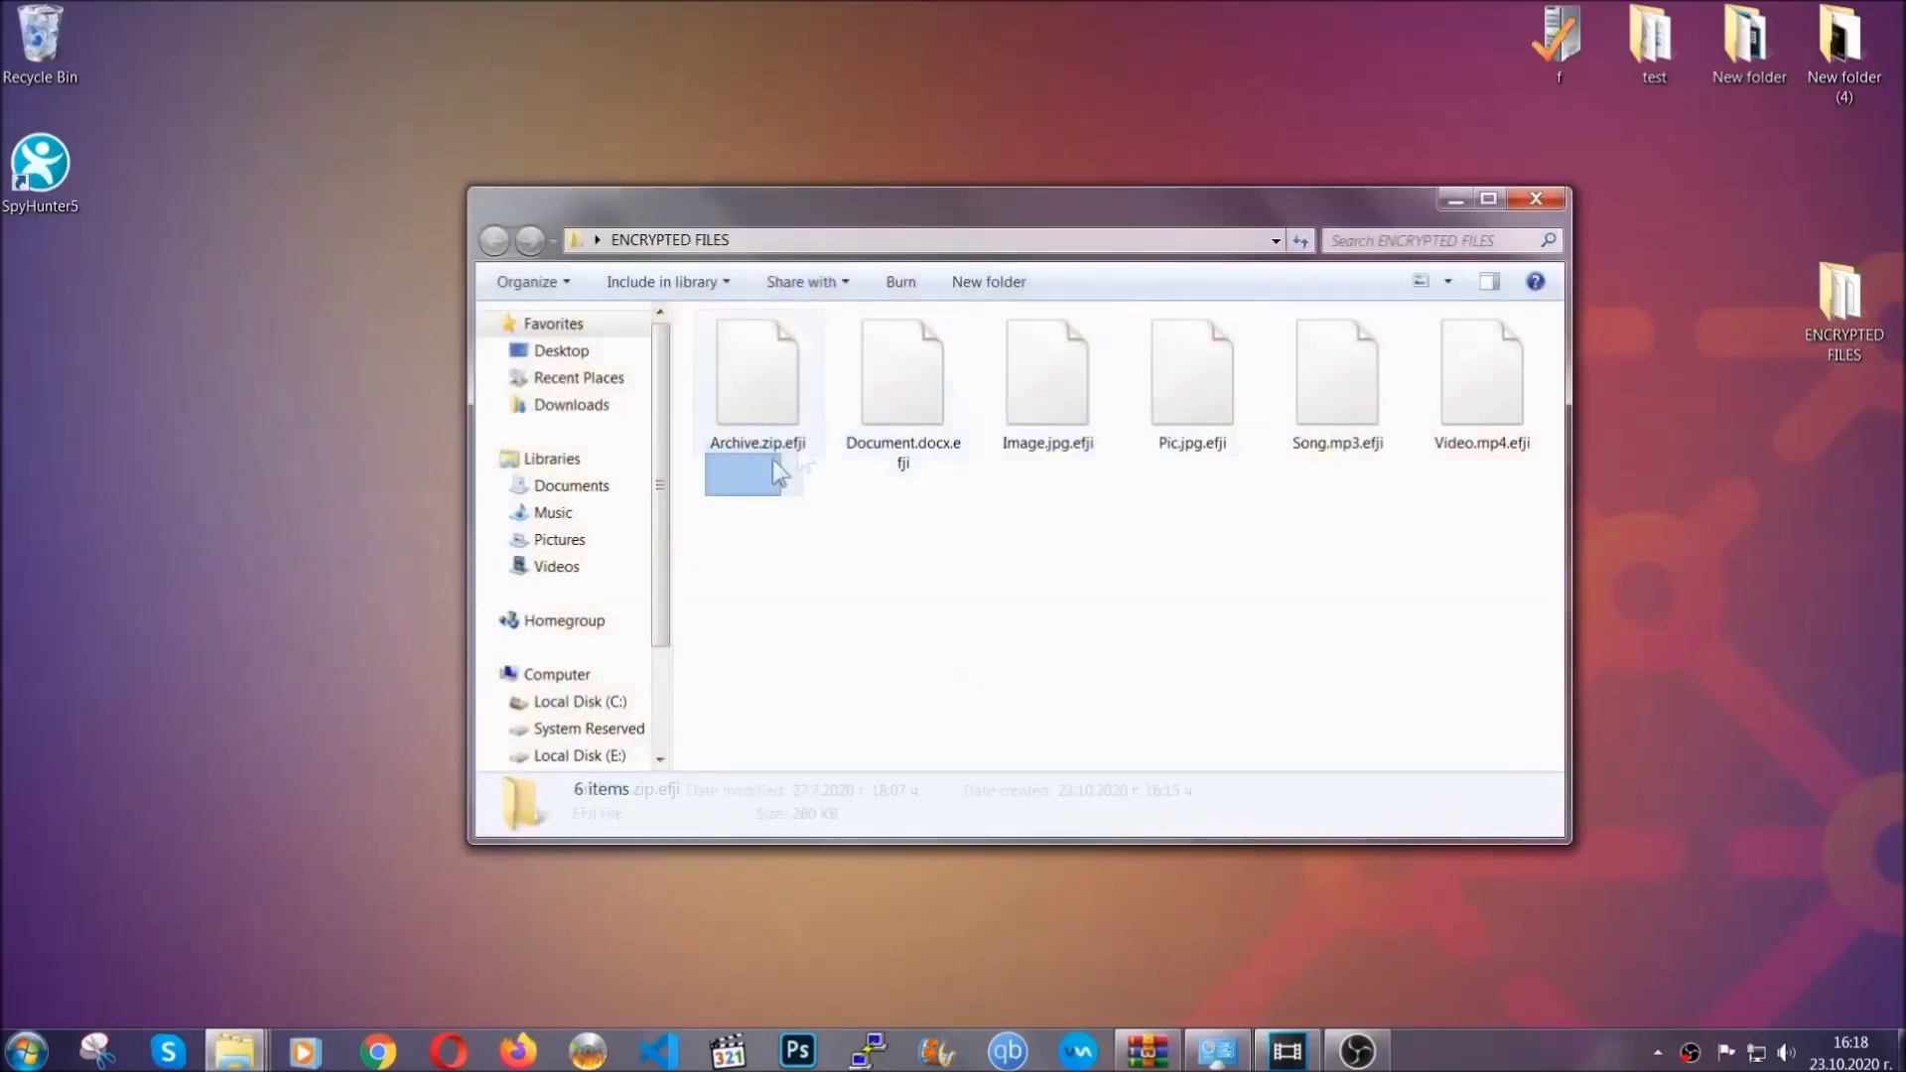
drag(775, 473, 1491, 354)
right_click(1491, 352)
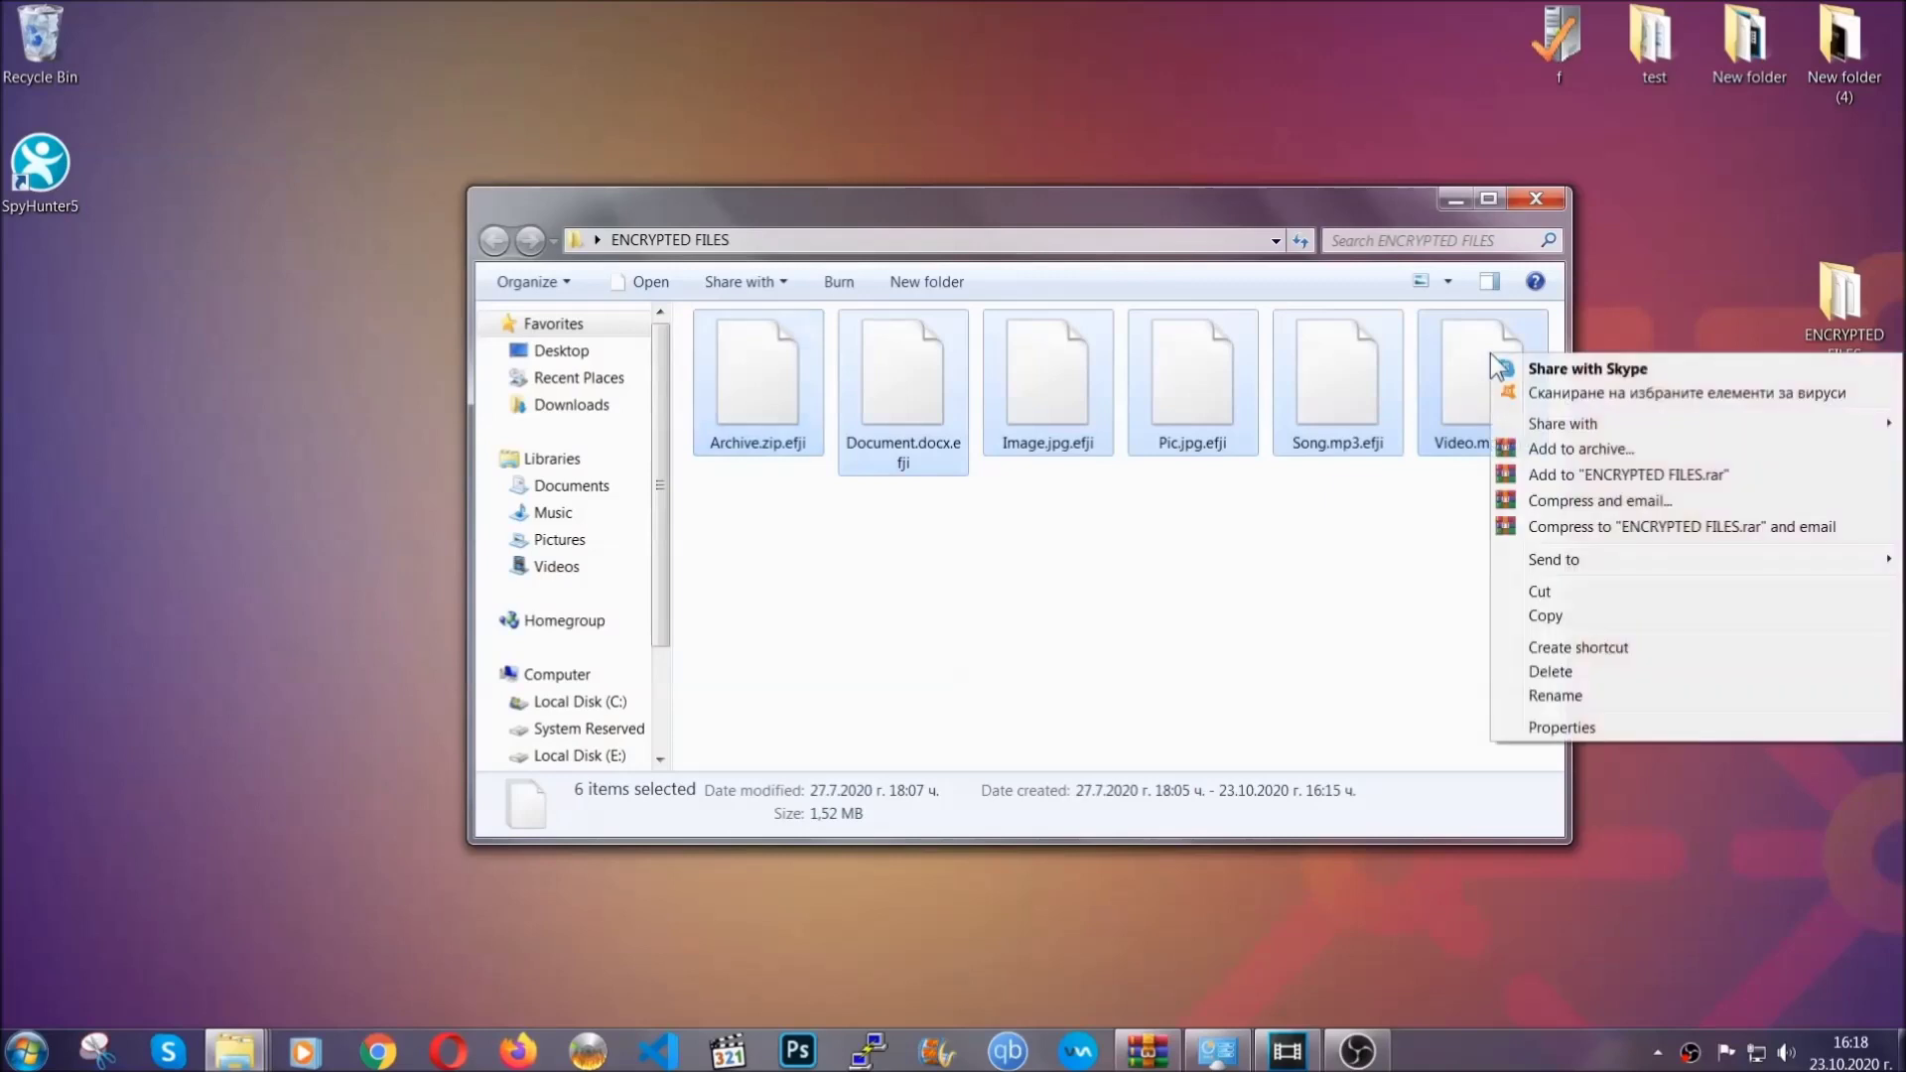
click(1546, 617)
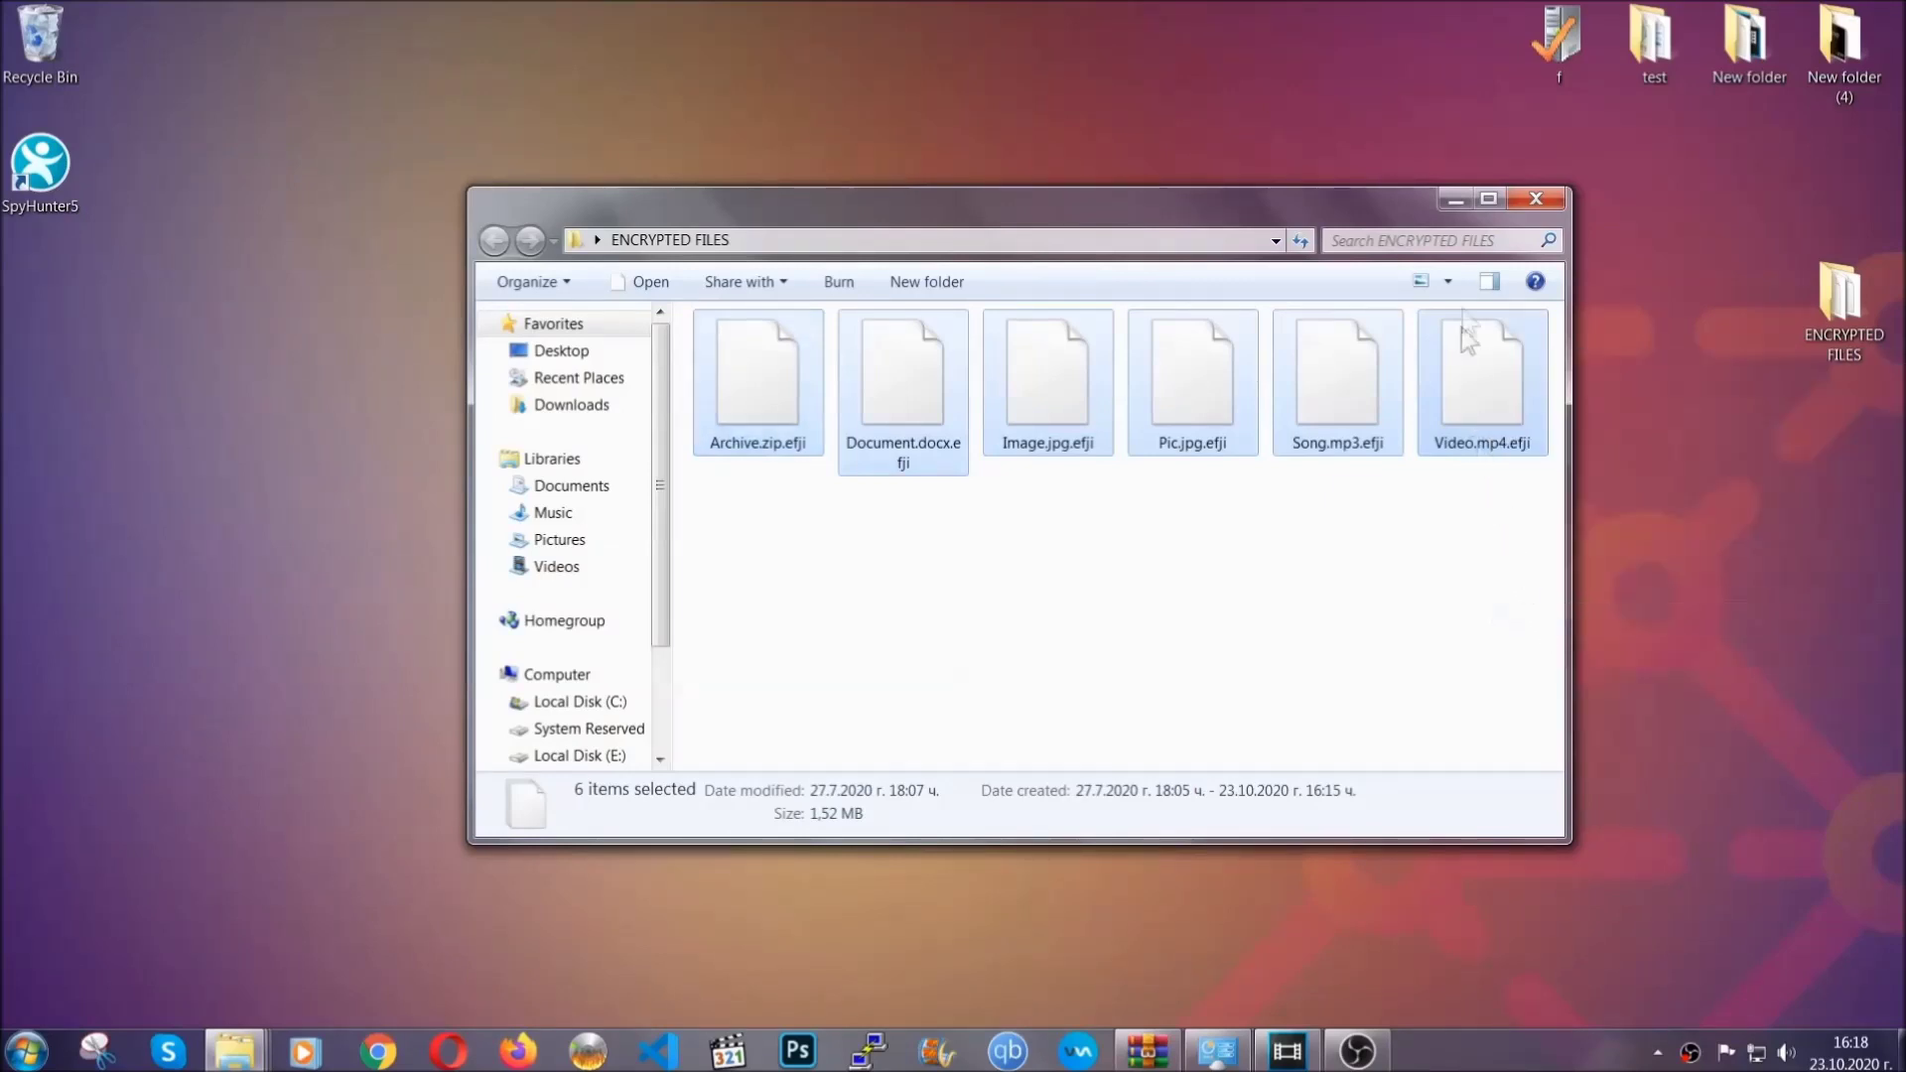
click(1456, 198)
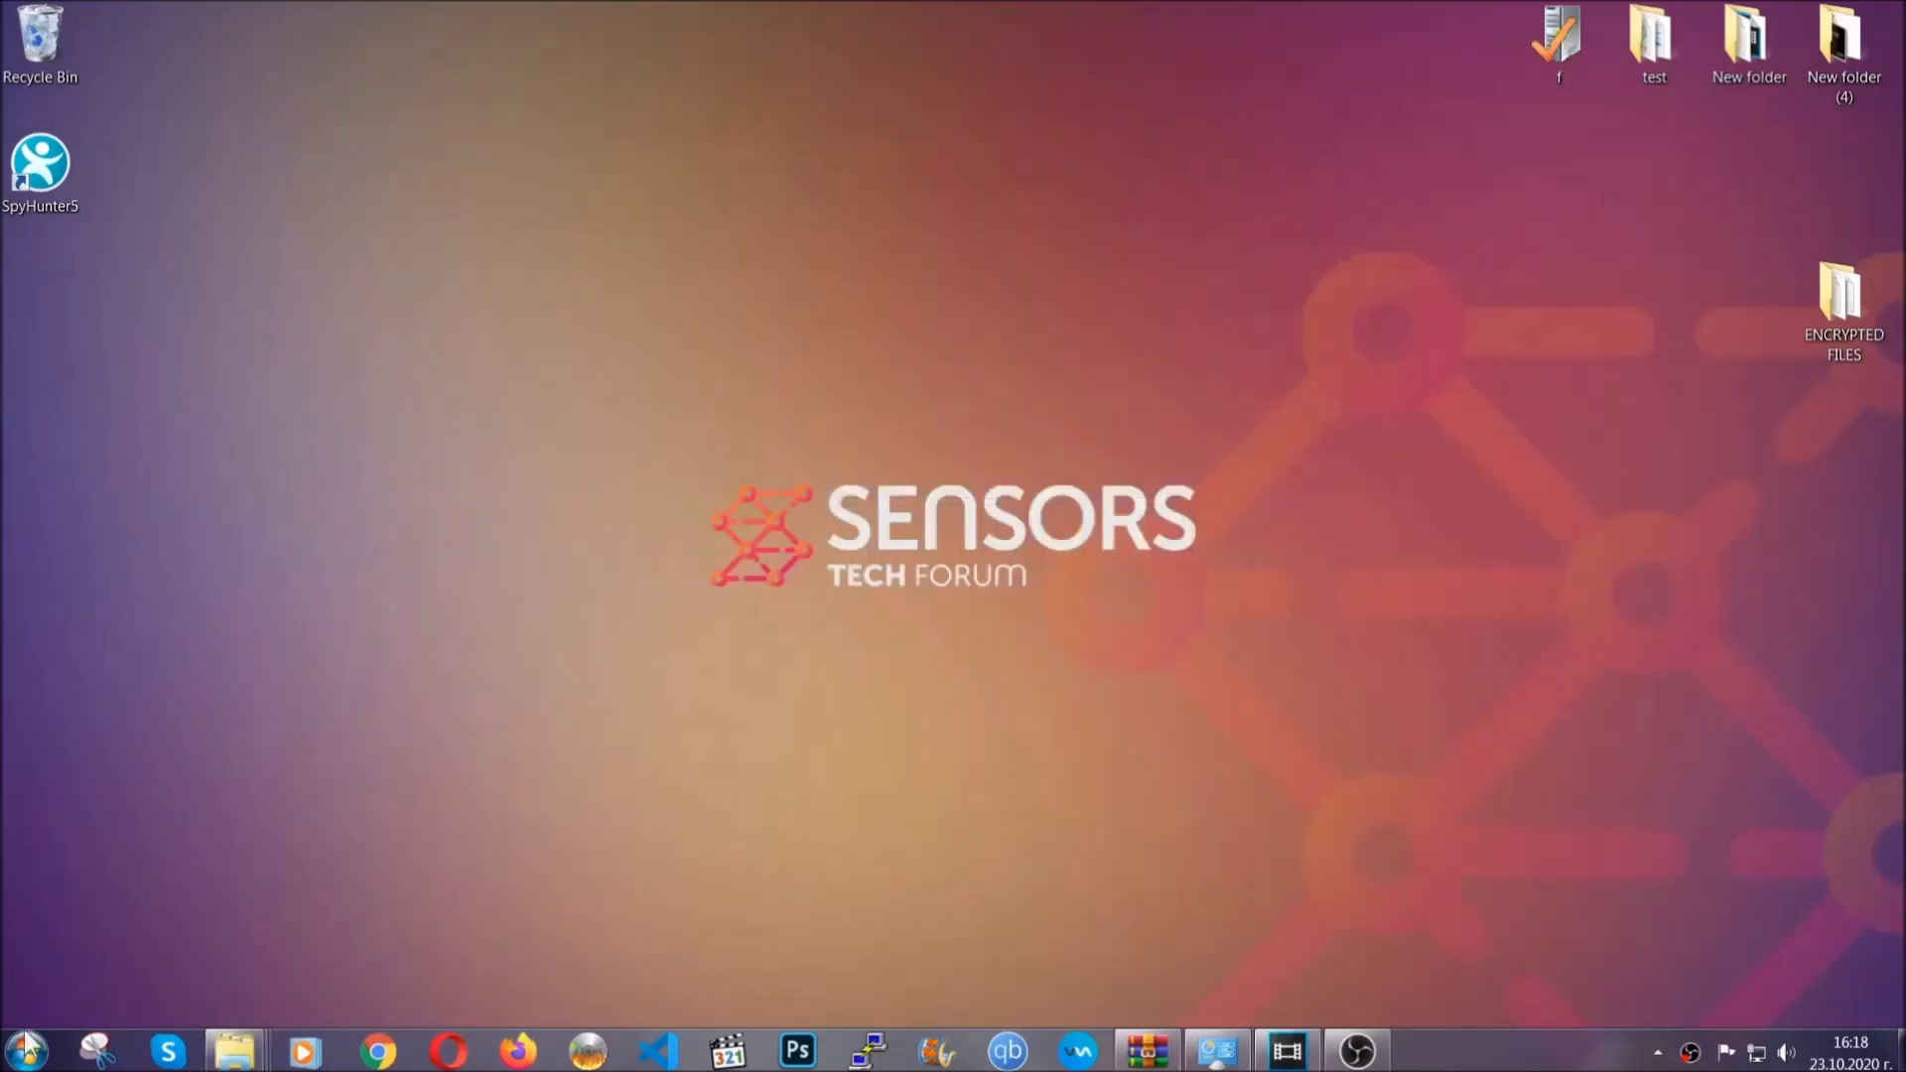
Paste the six files onto FLASH DRIVE (H:) and close the drive window.
click(25, 1049)
click(364, 748)
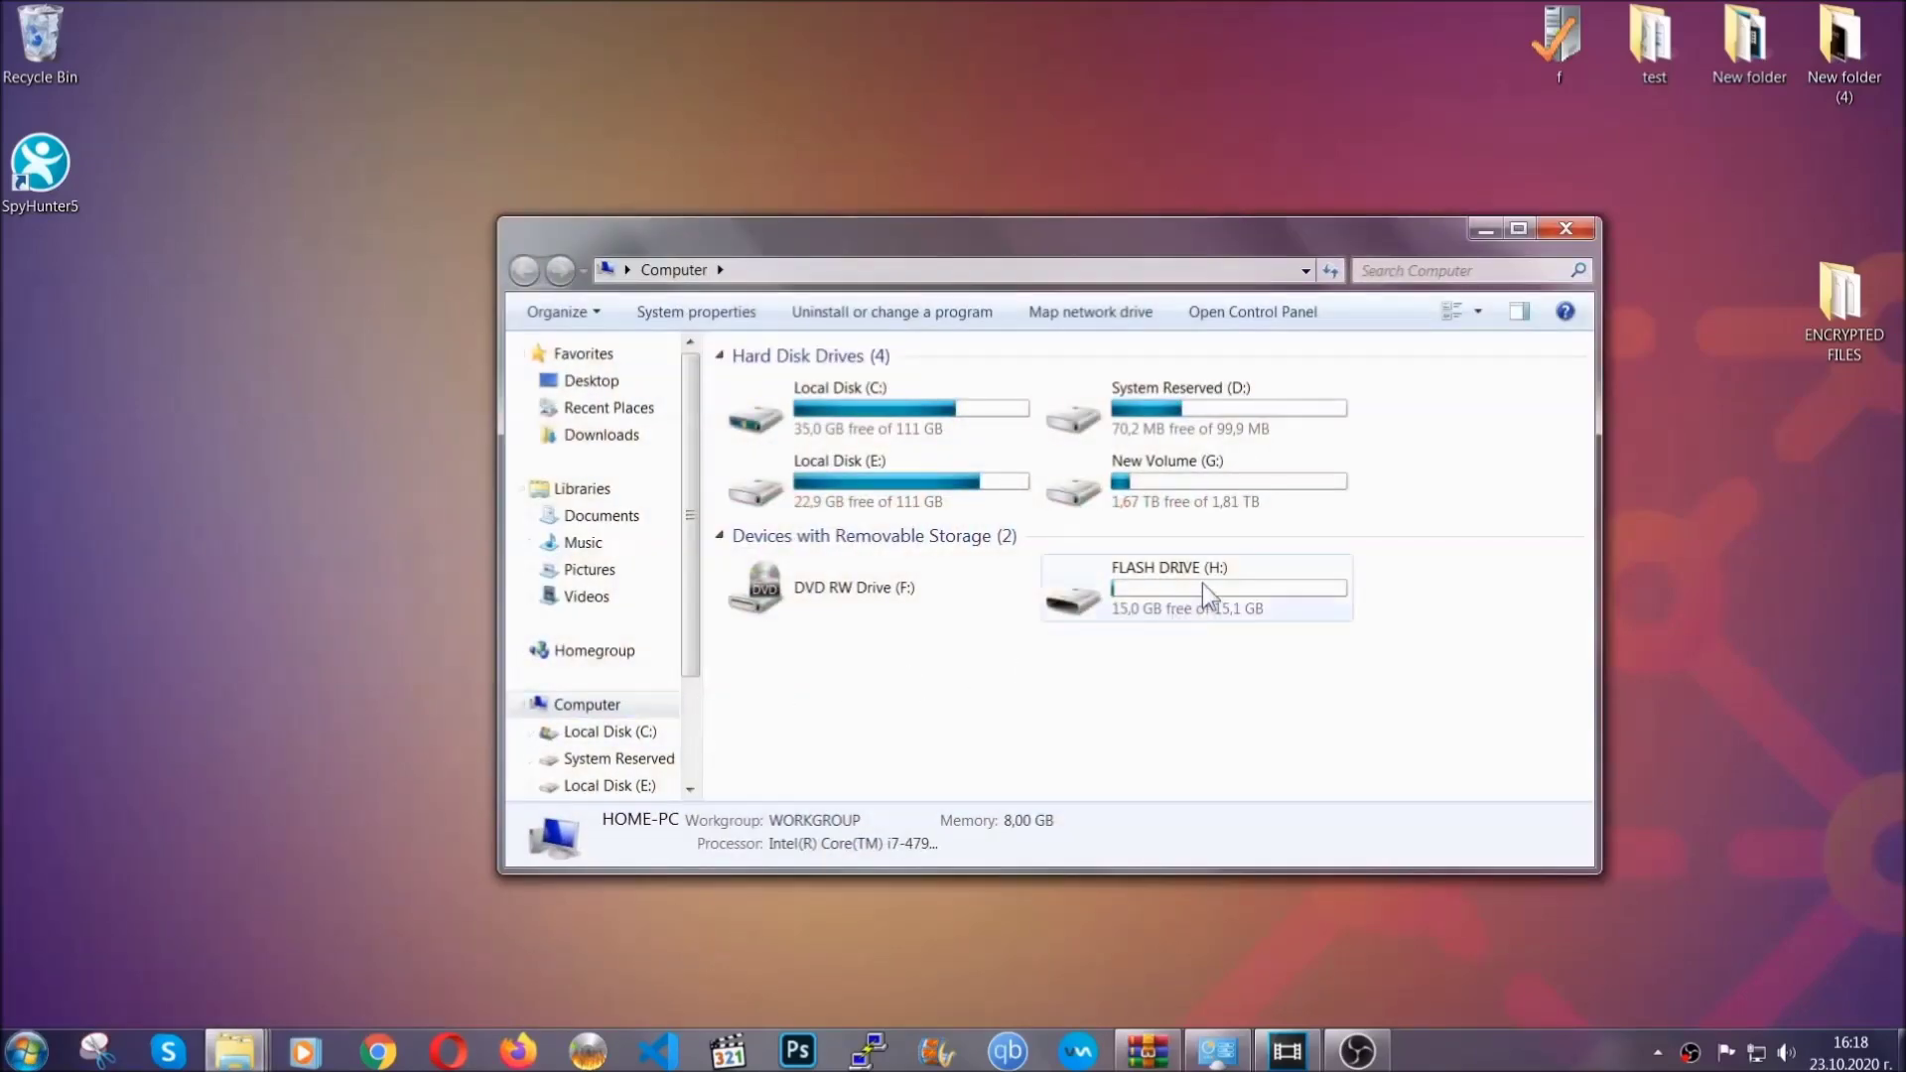
double_click(1202, 582)
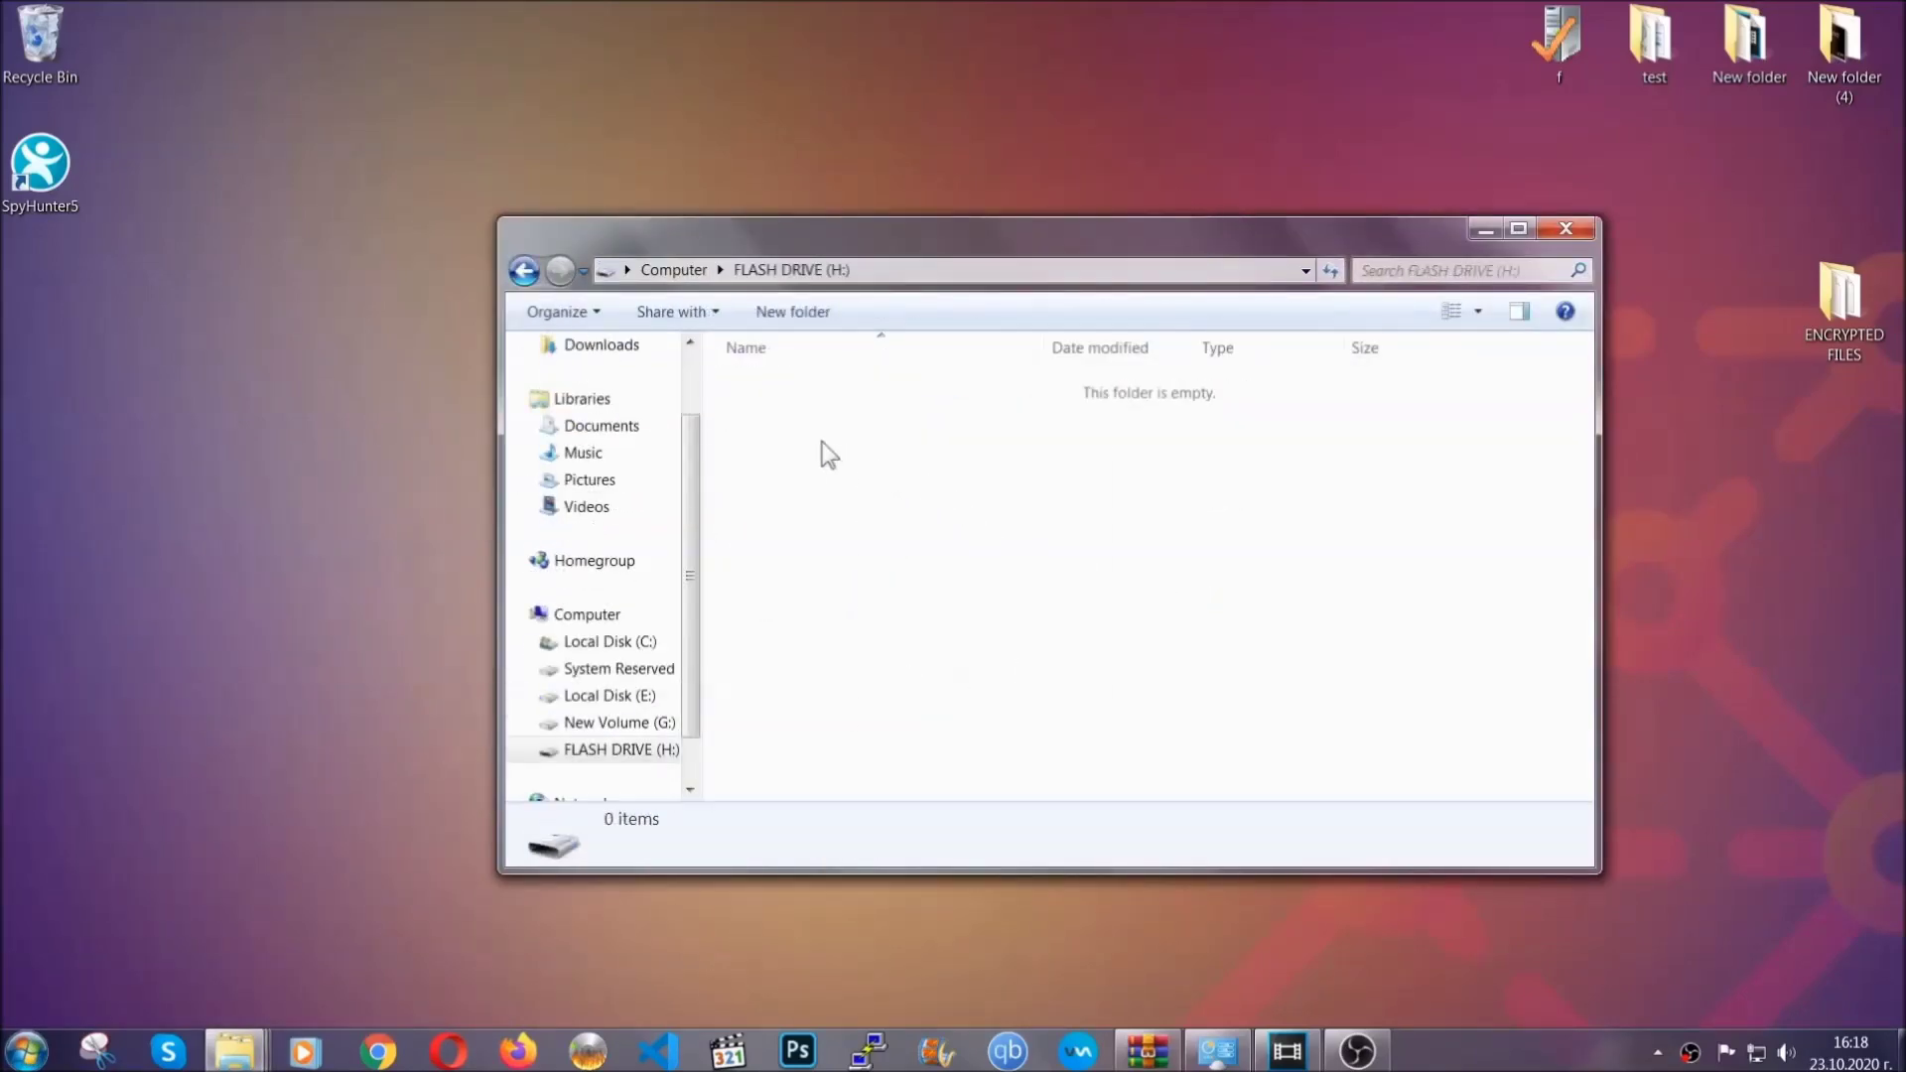
right_click(822, 443)
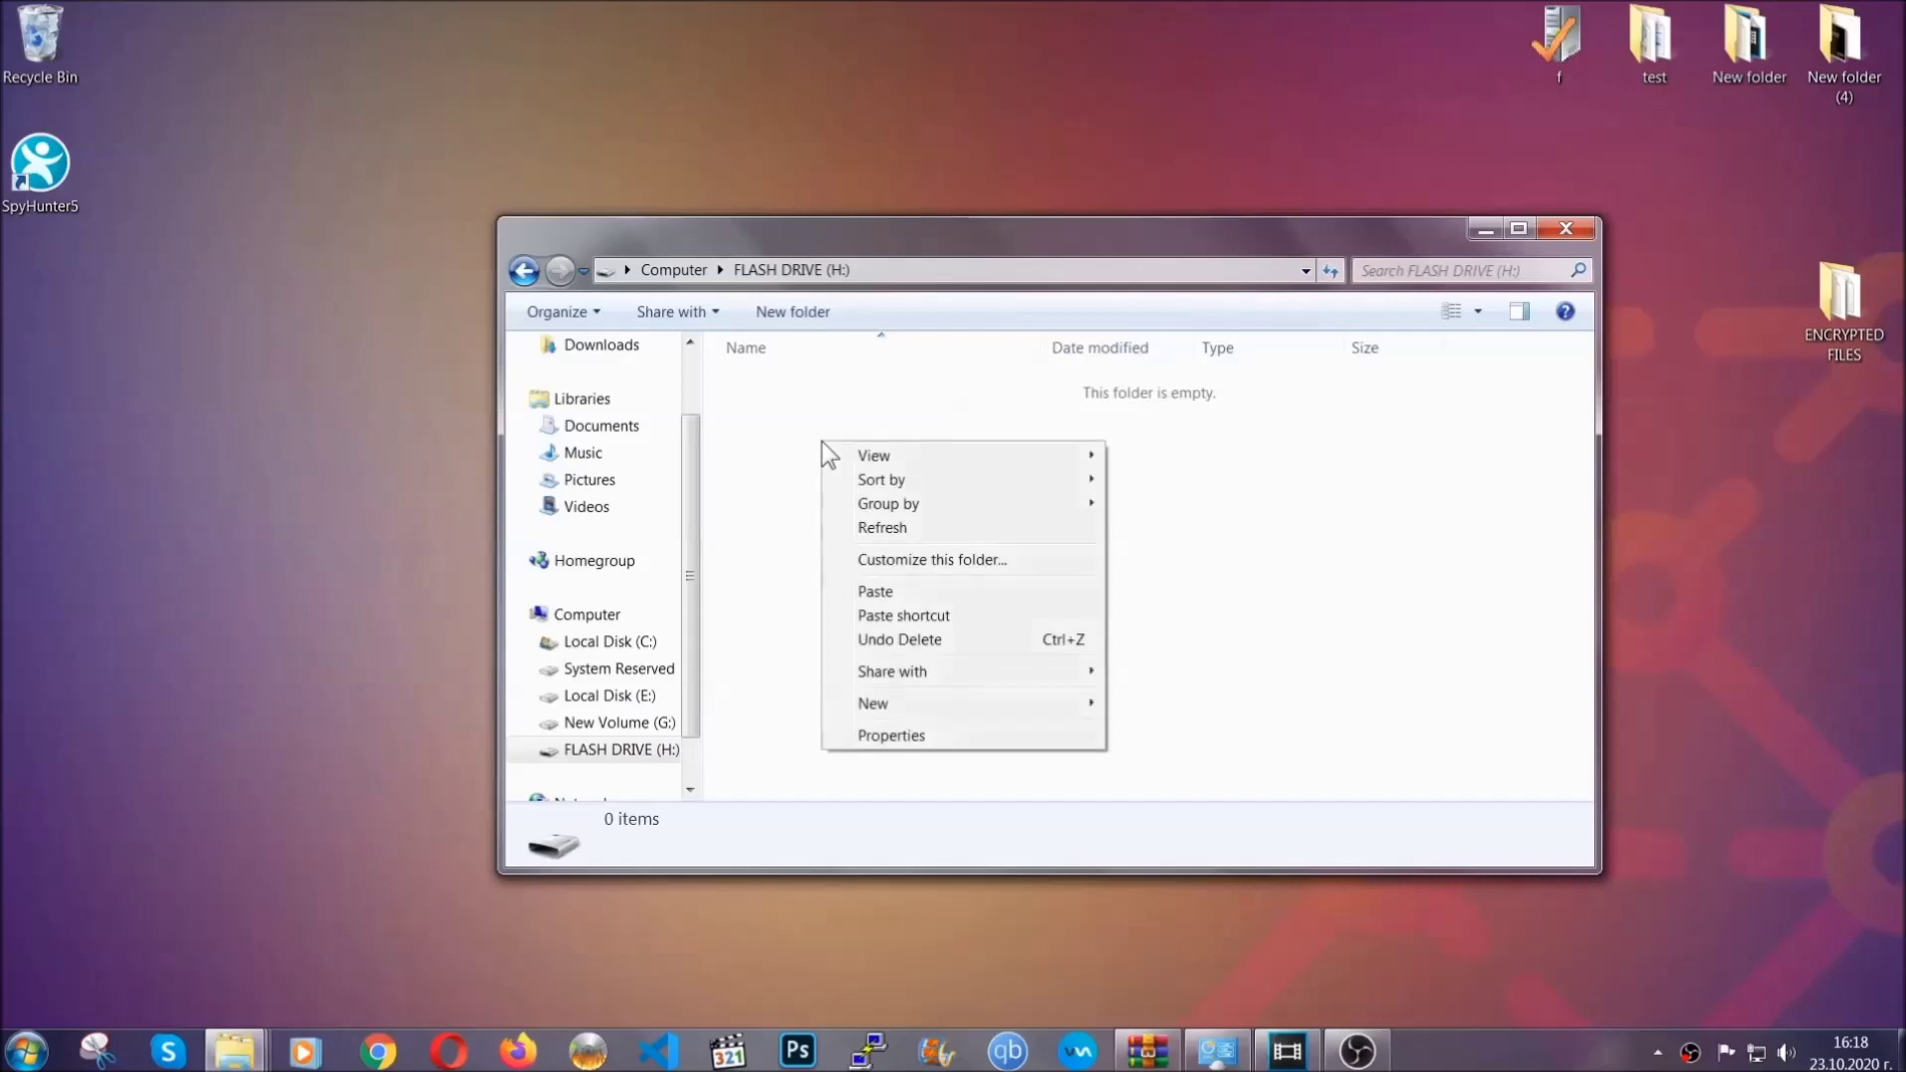
click(868, 593)
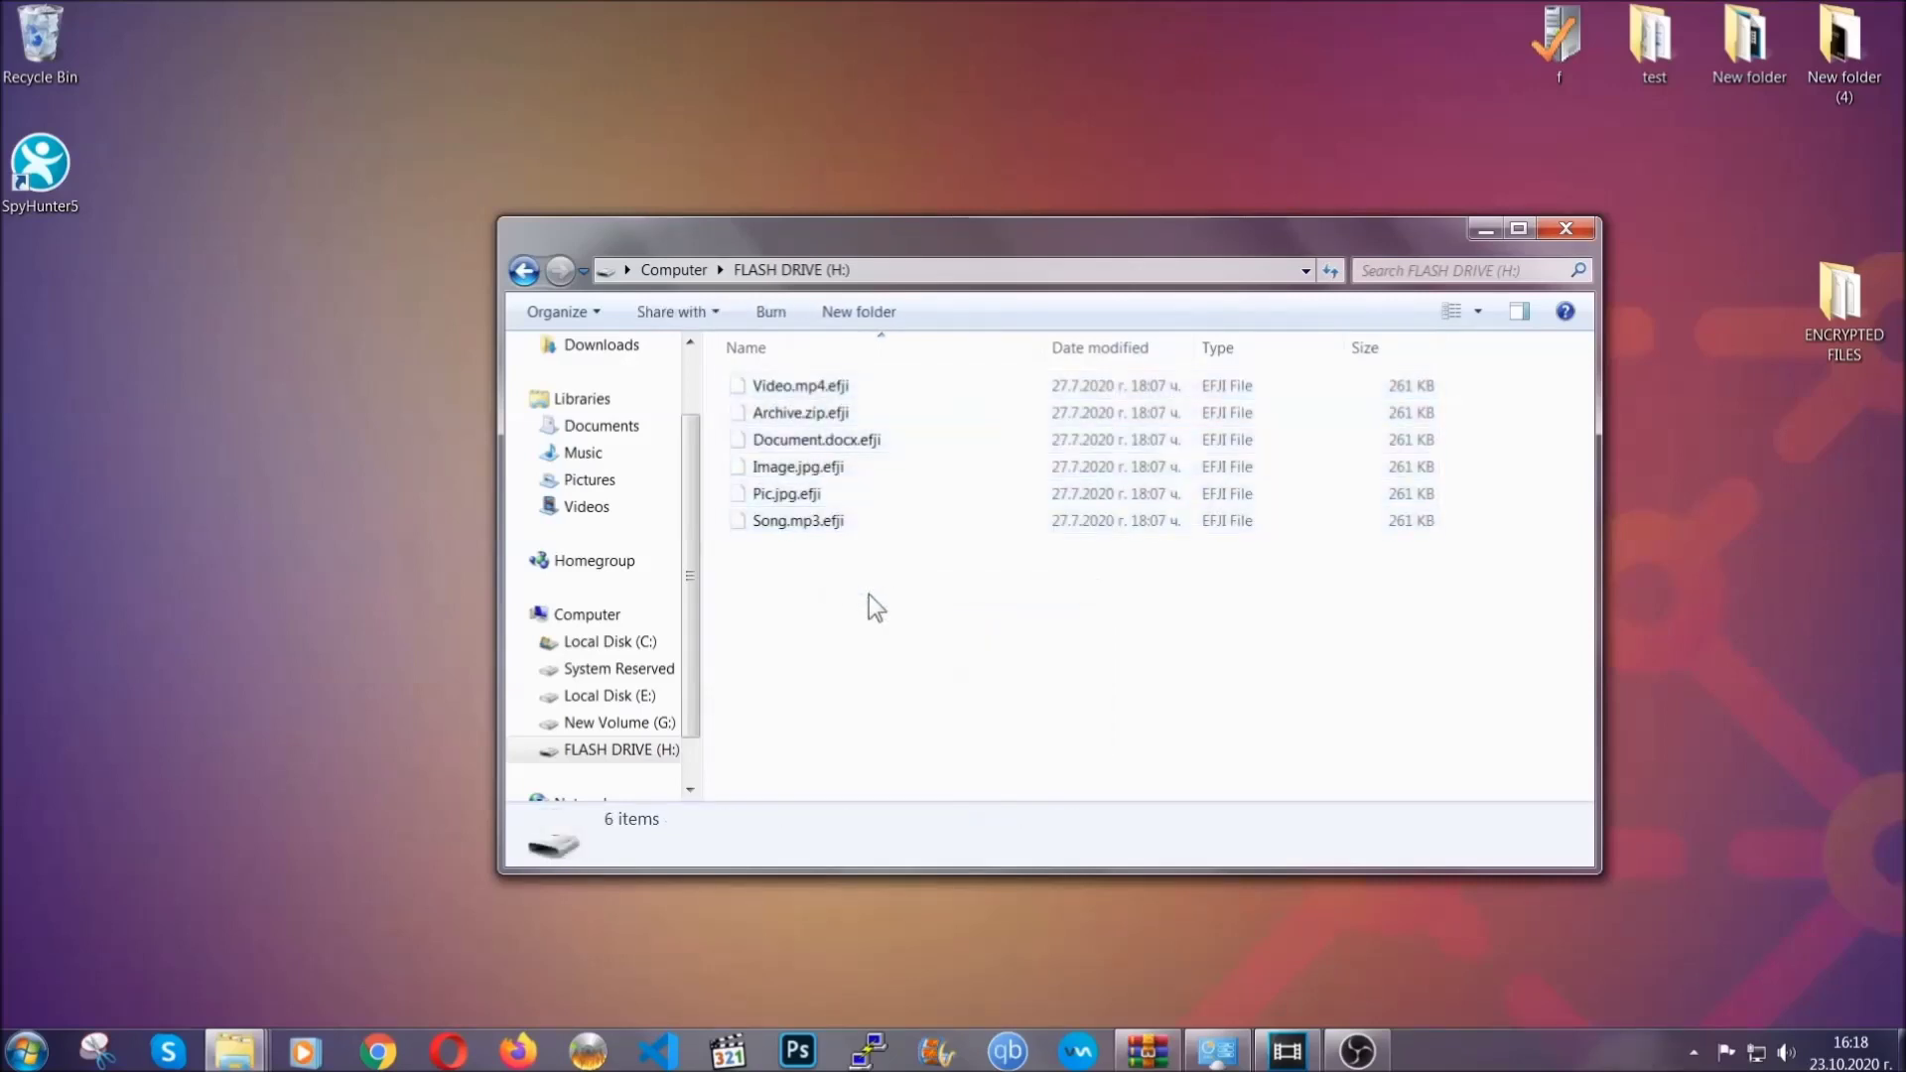
click(1566, 232)
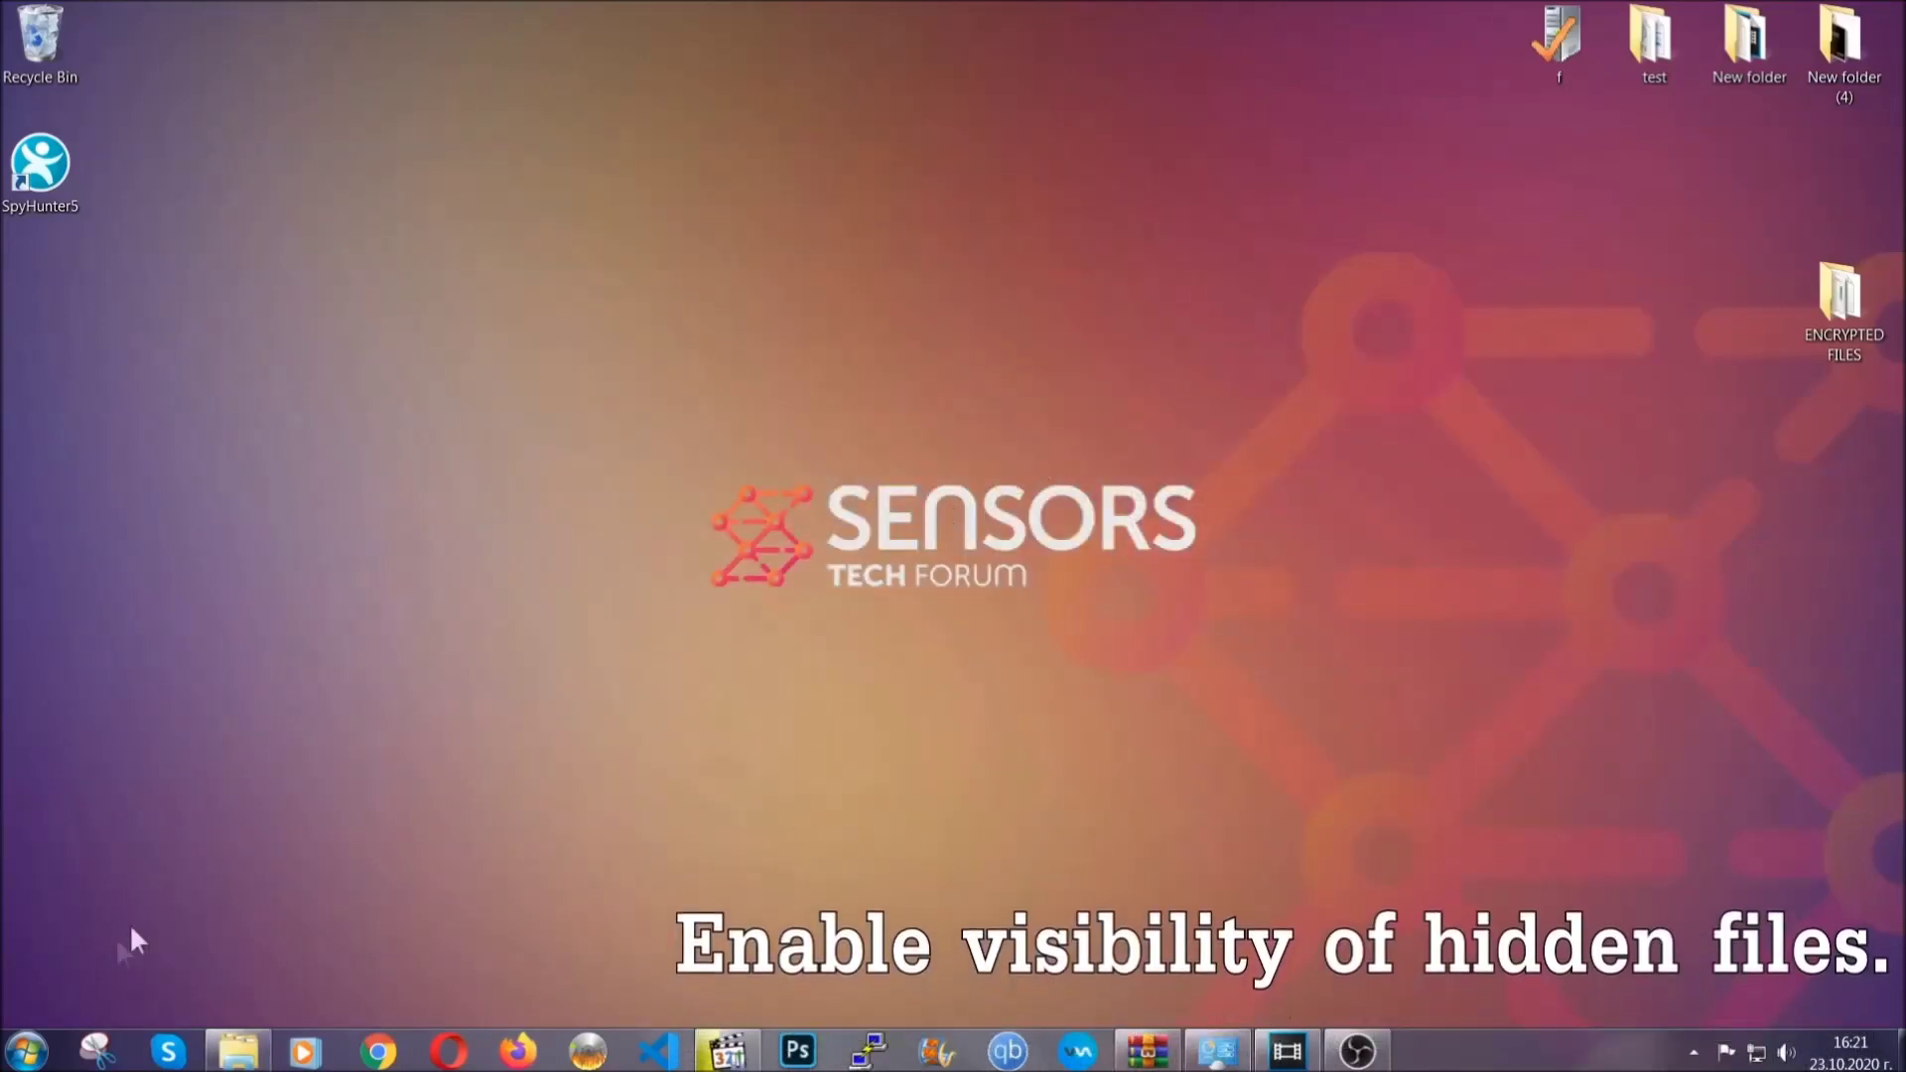
Find Folder Options via Start search and enable 'Show hidden files, folders, and drives'.
click(28, 1050)
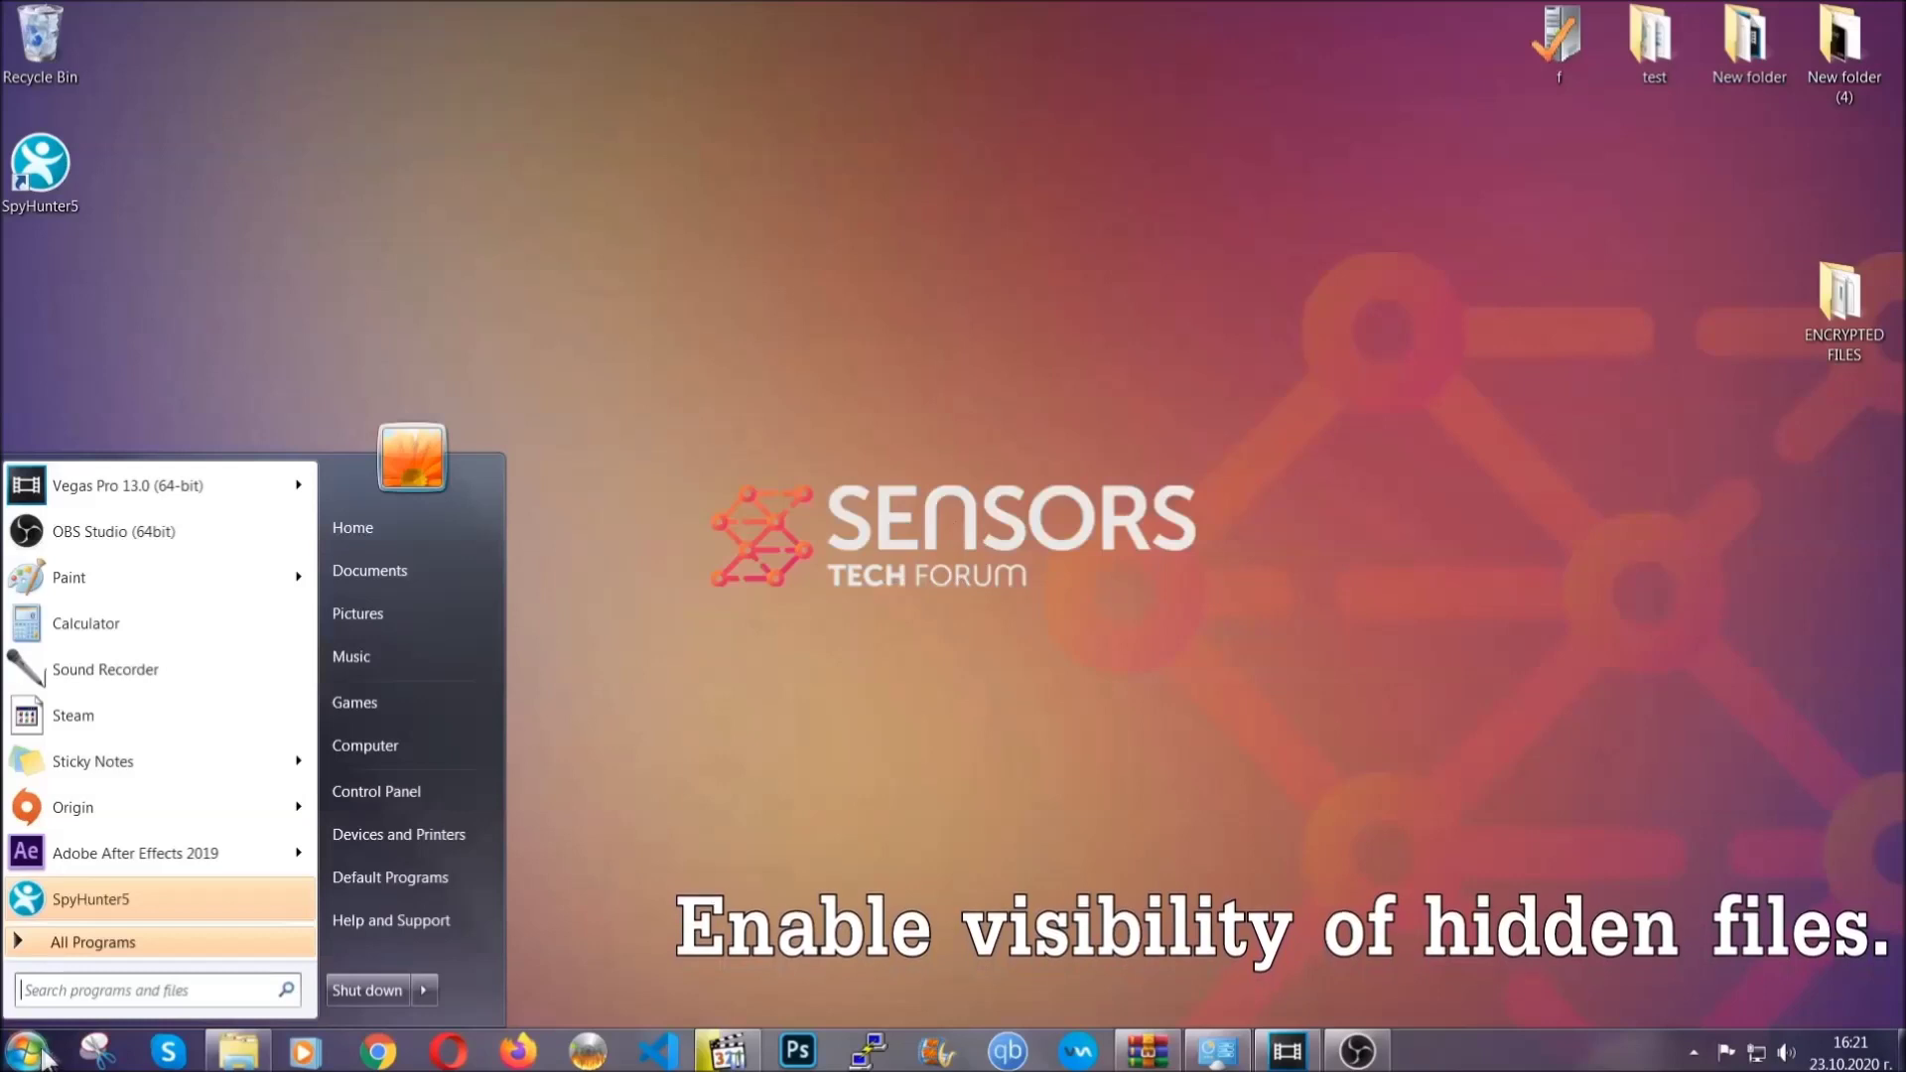
click(83, 971)
text(s)
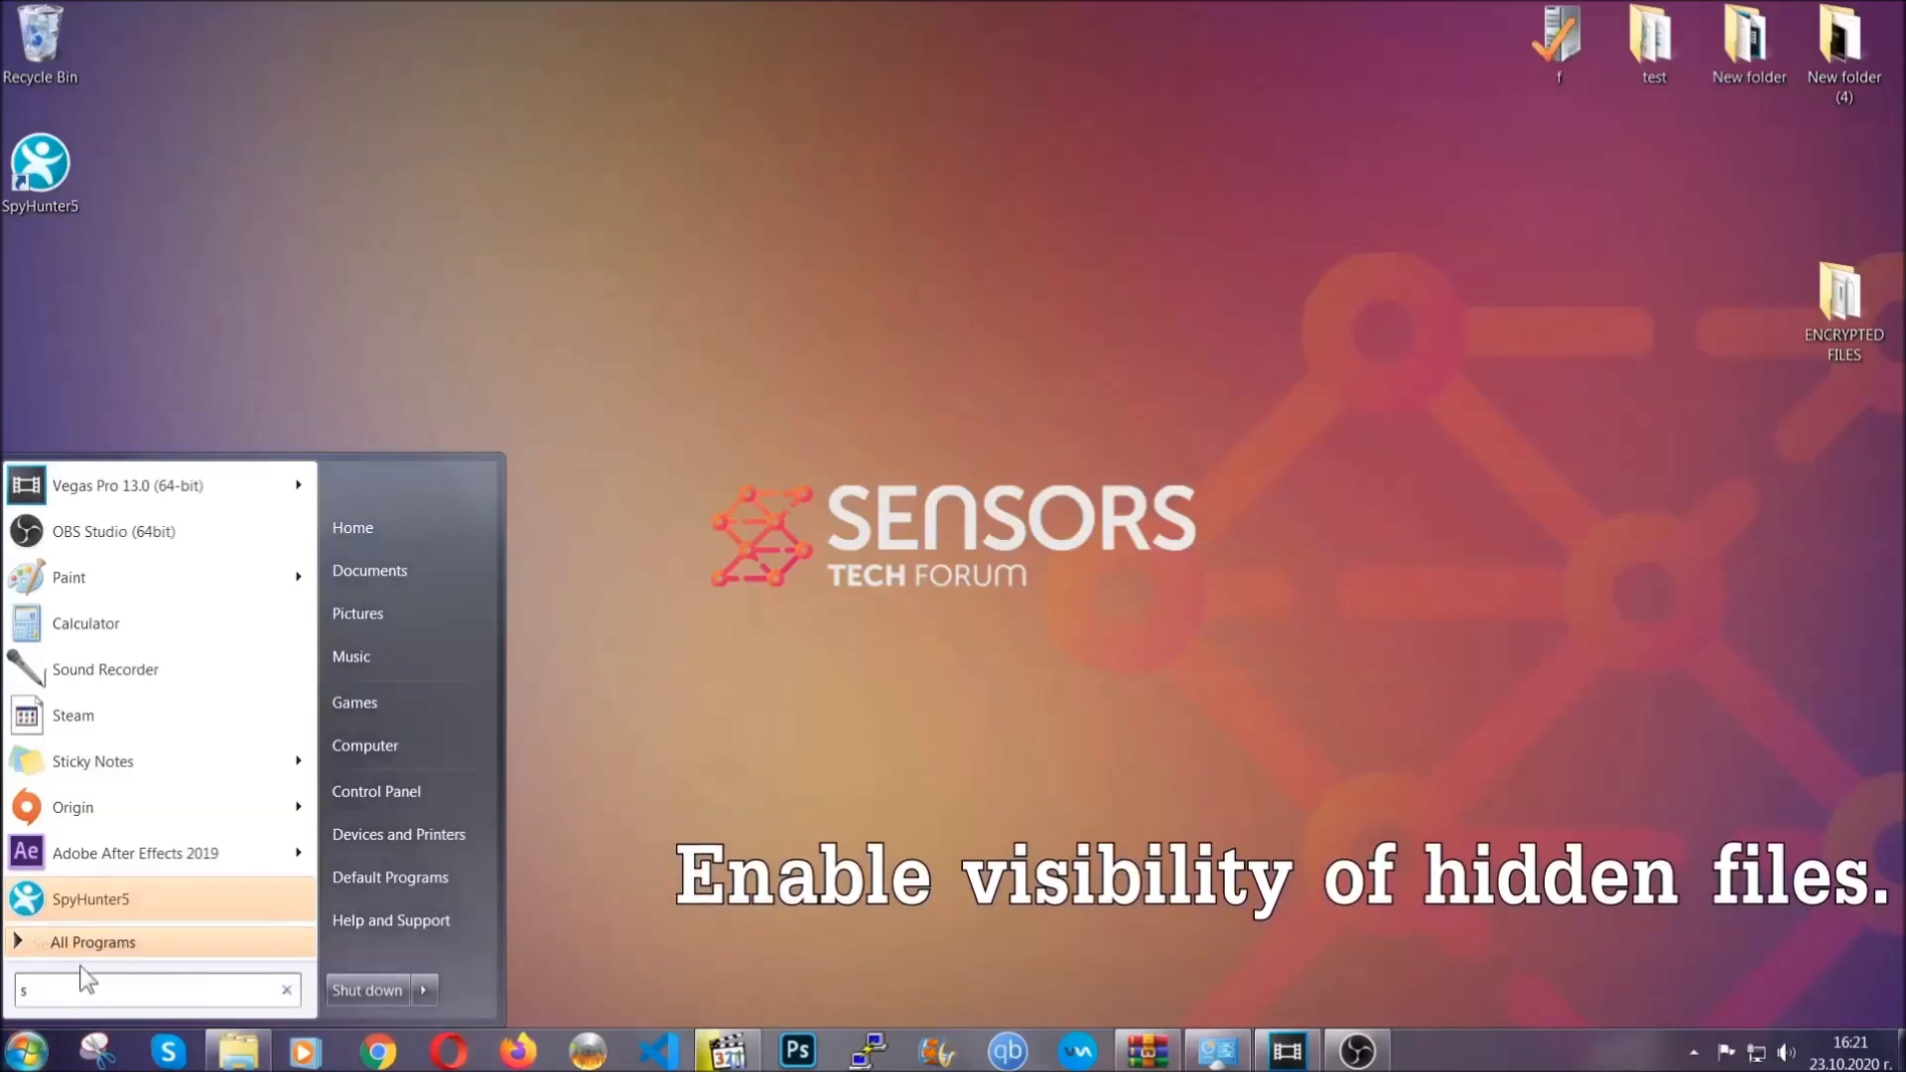
text(howh)
key(BackSpace)
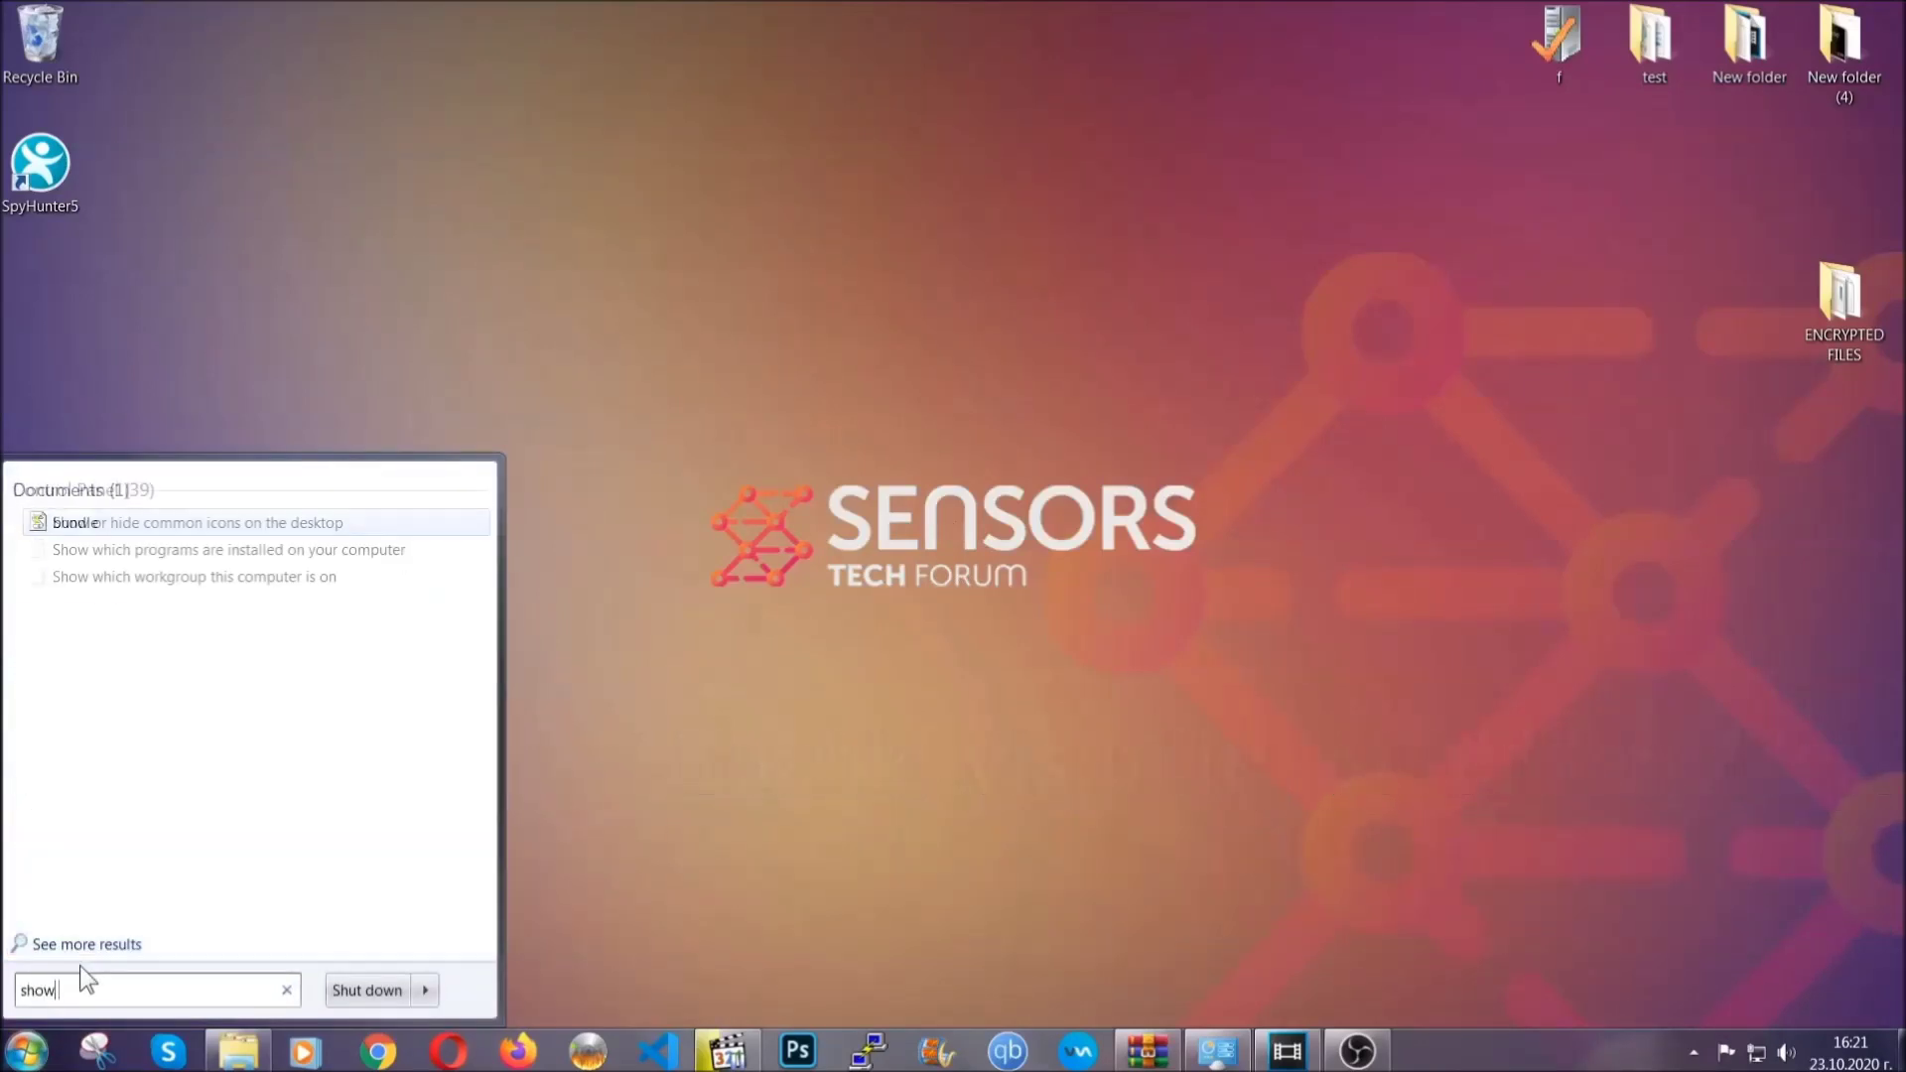
text( hidden files )
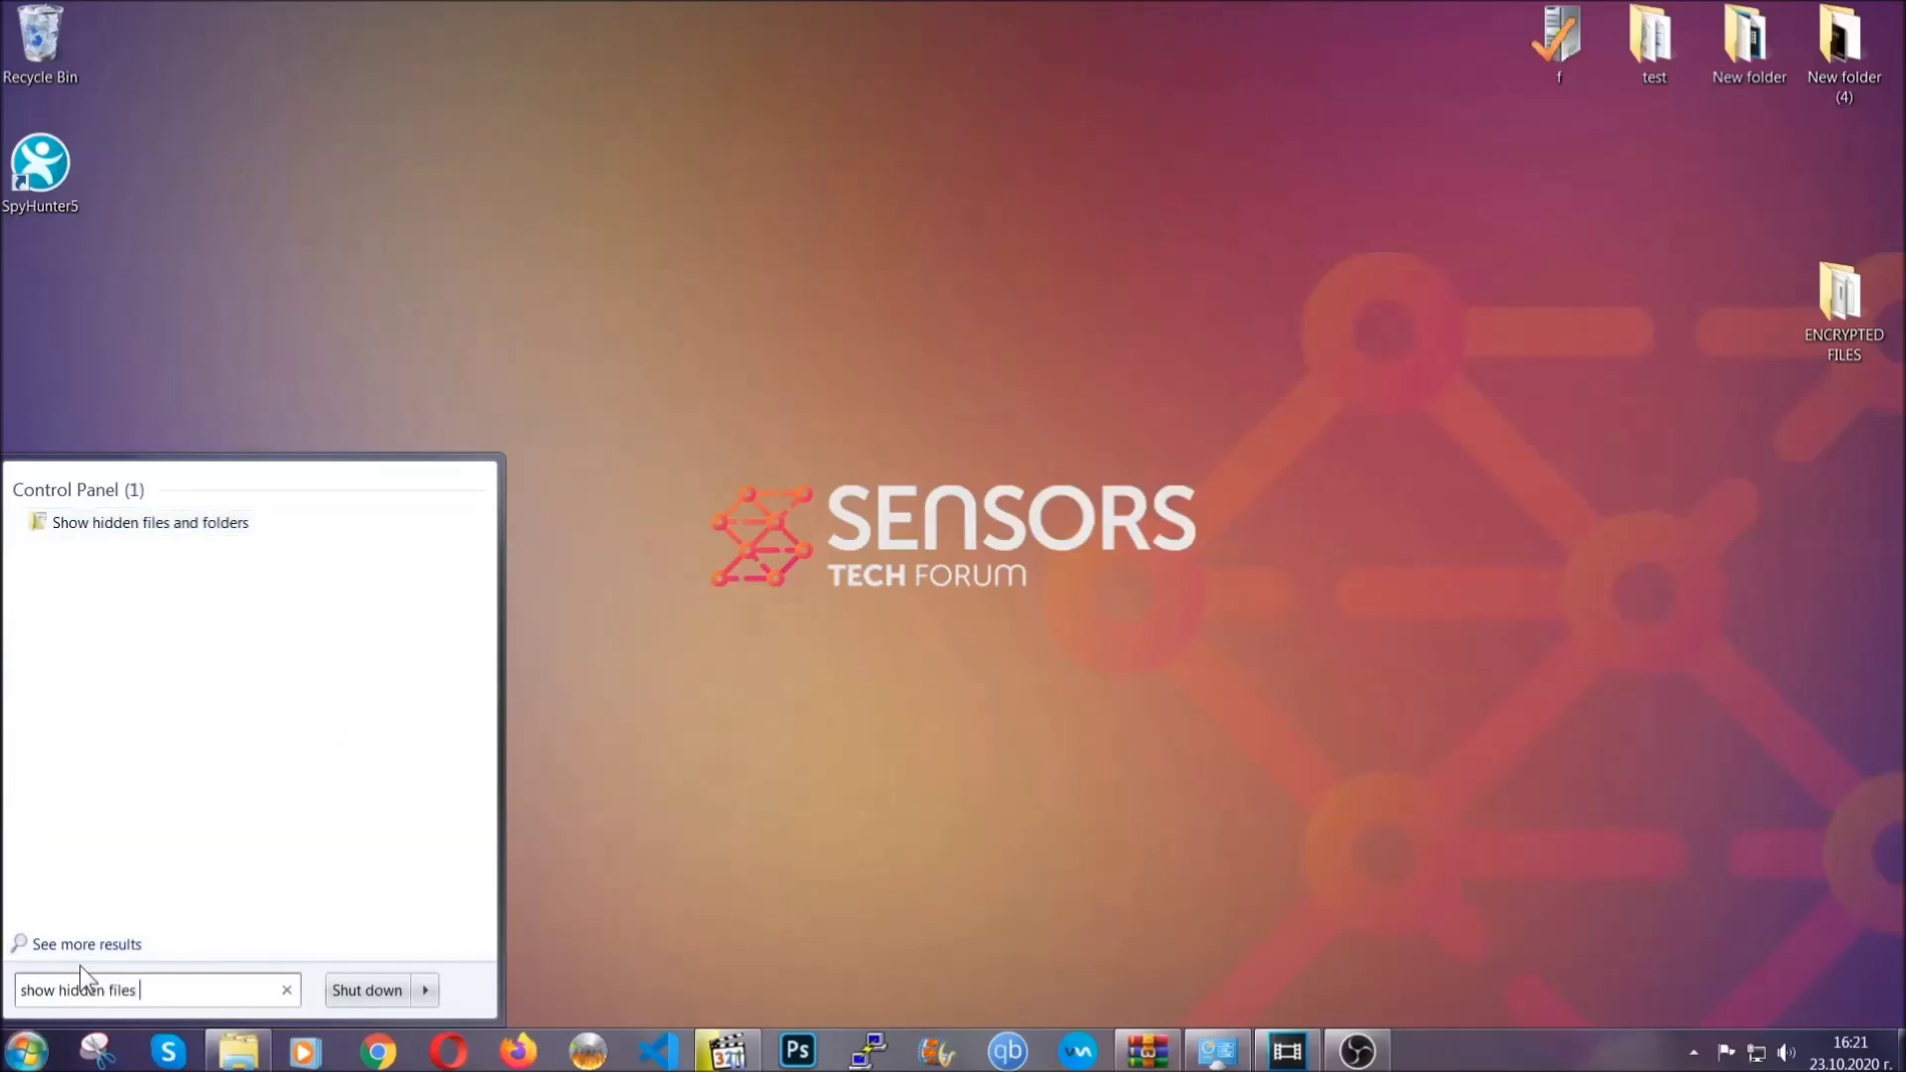
text(and folders)
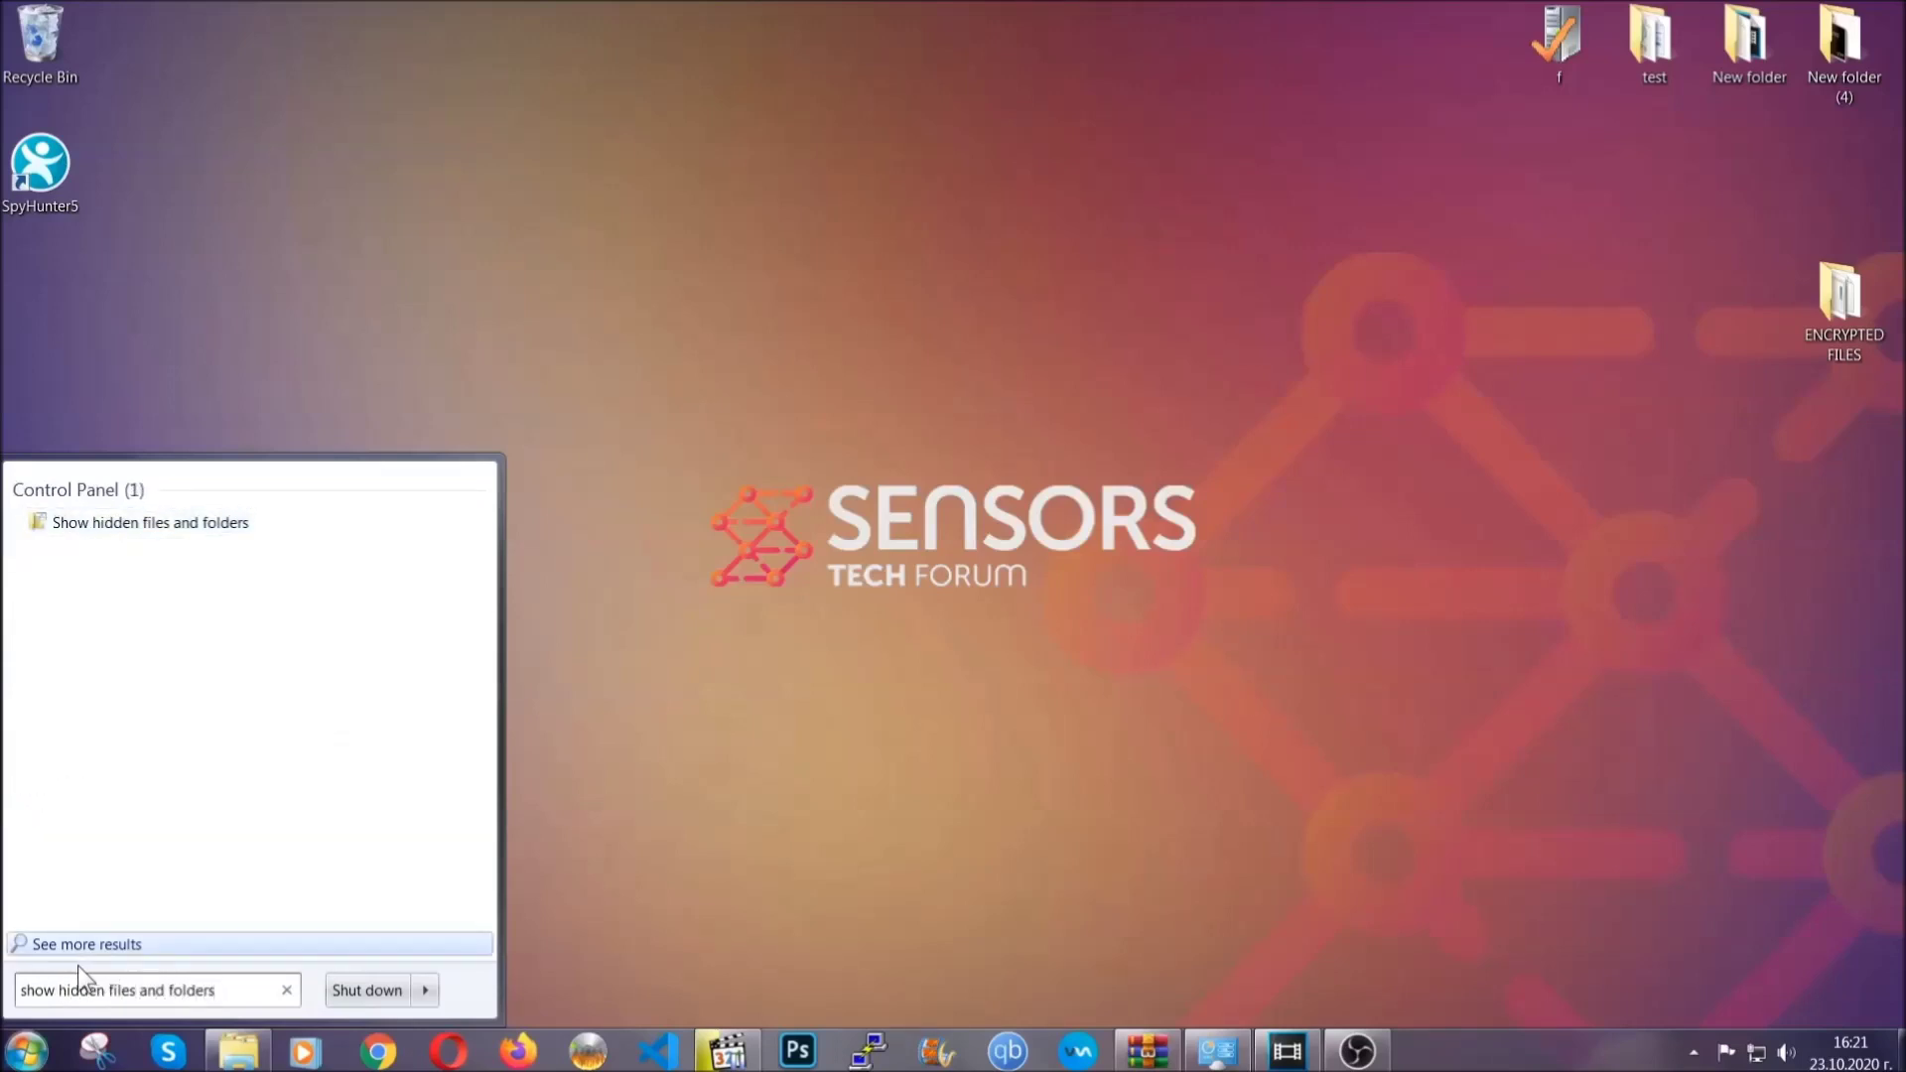
click(223, 525)
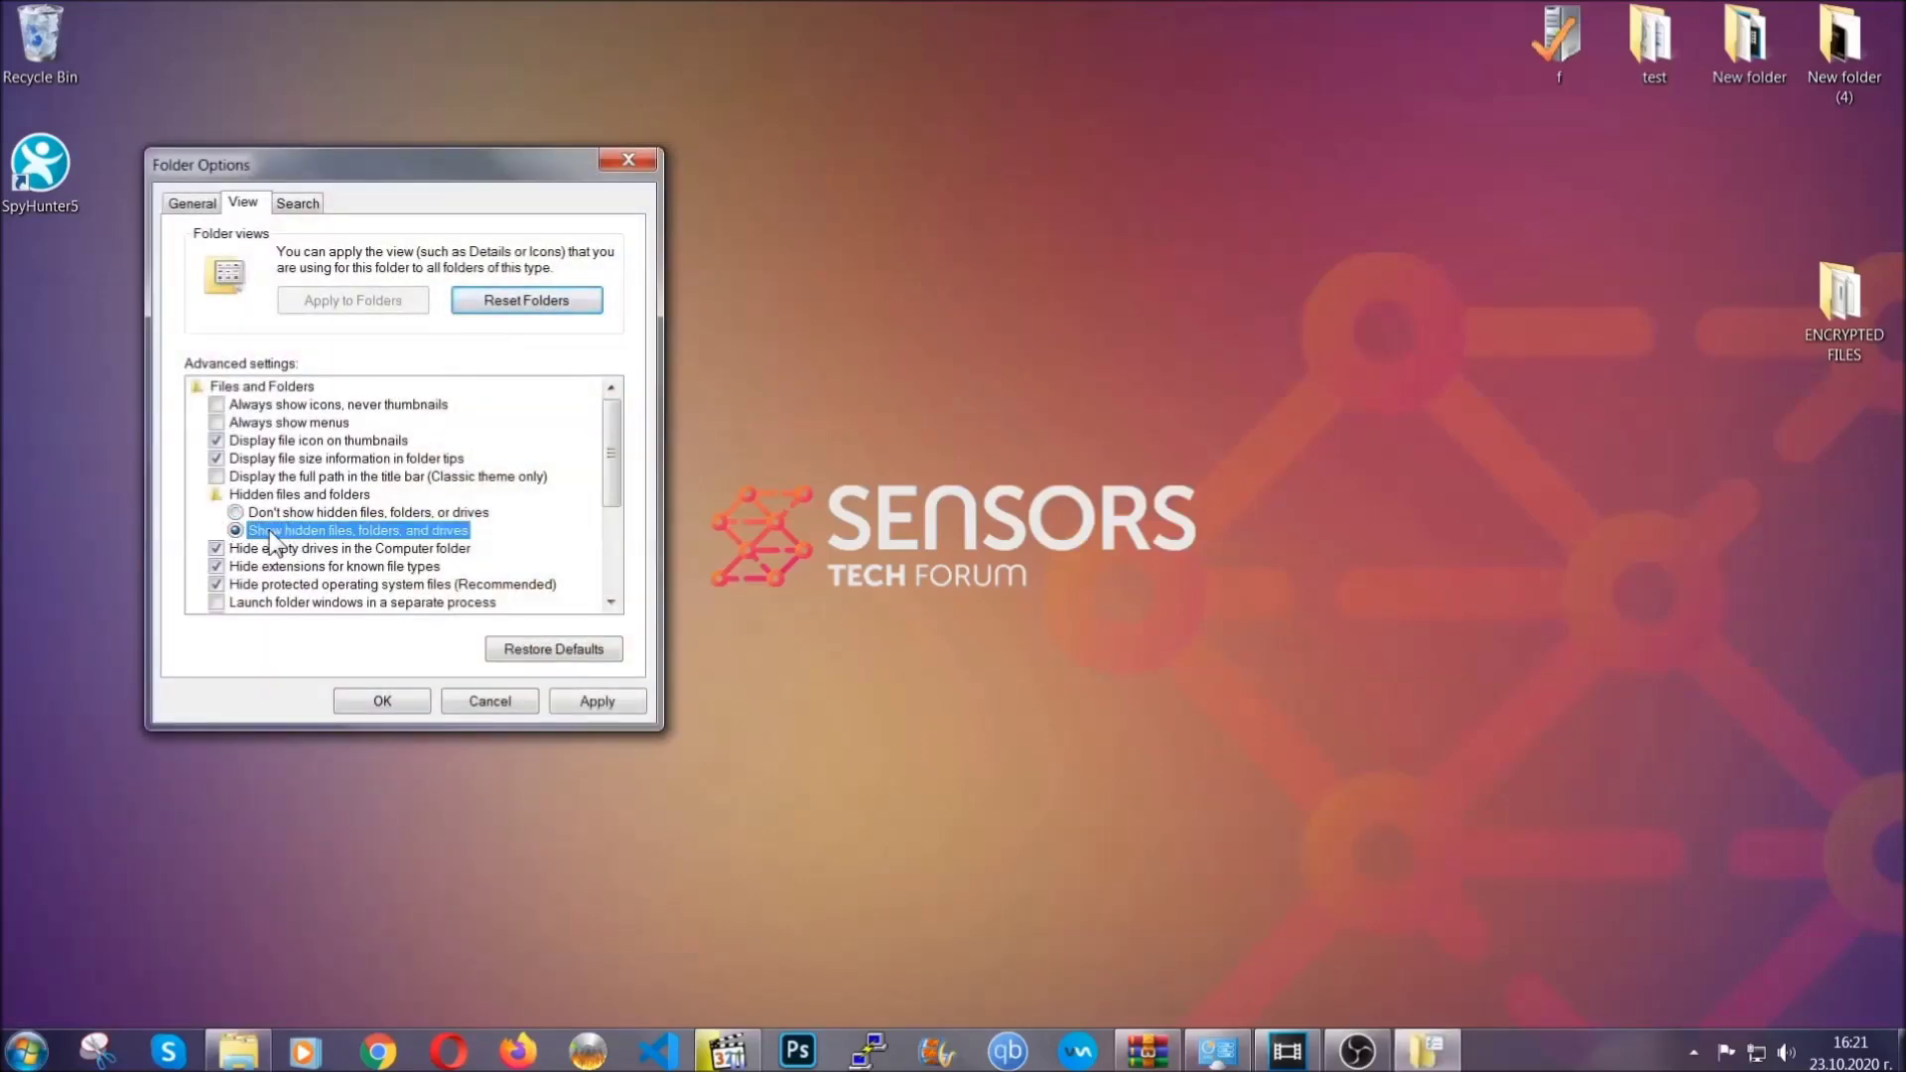
click(589, 707)
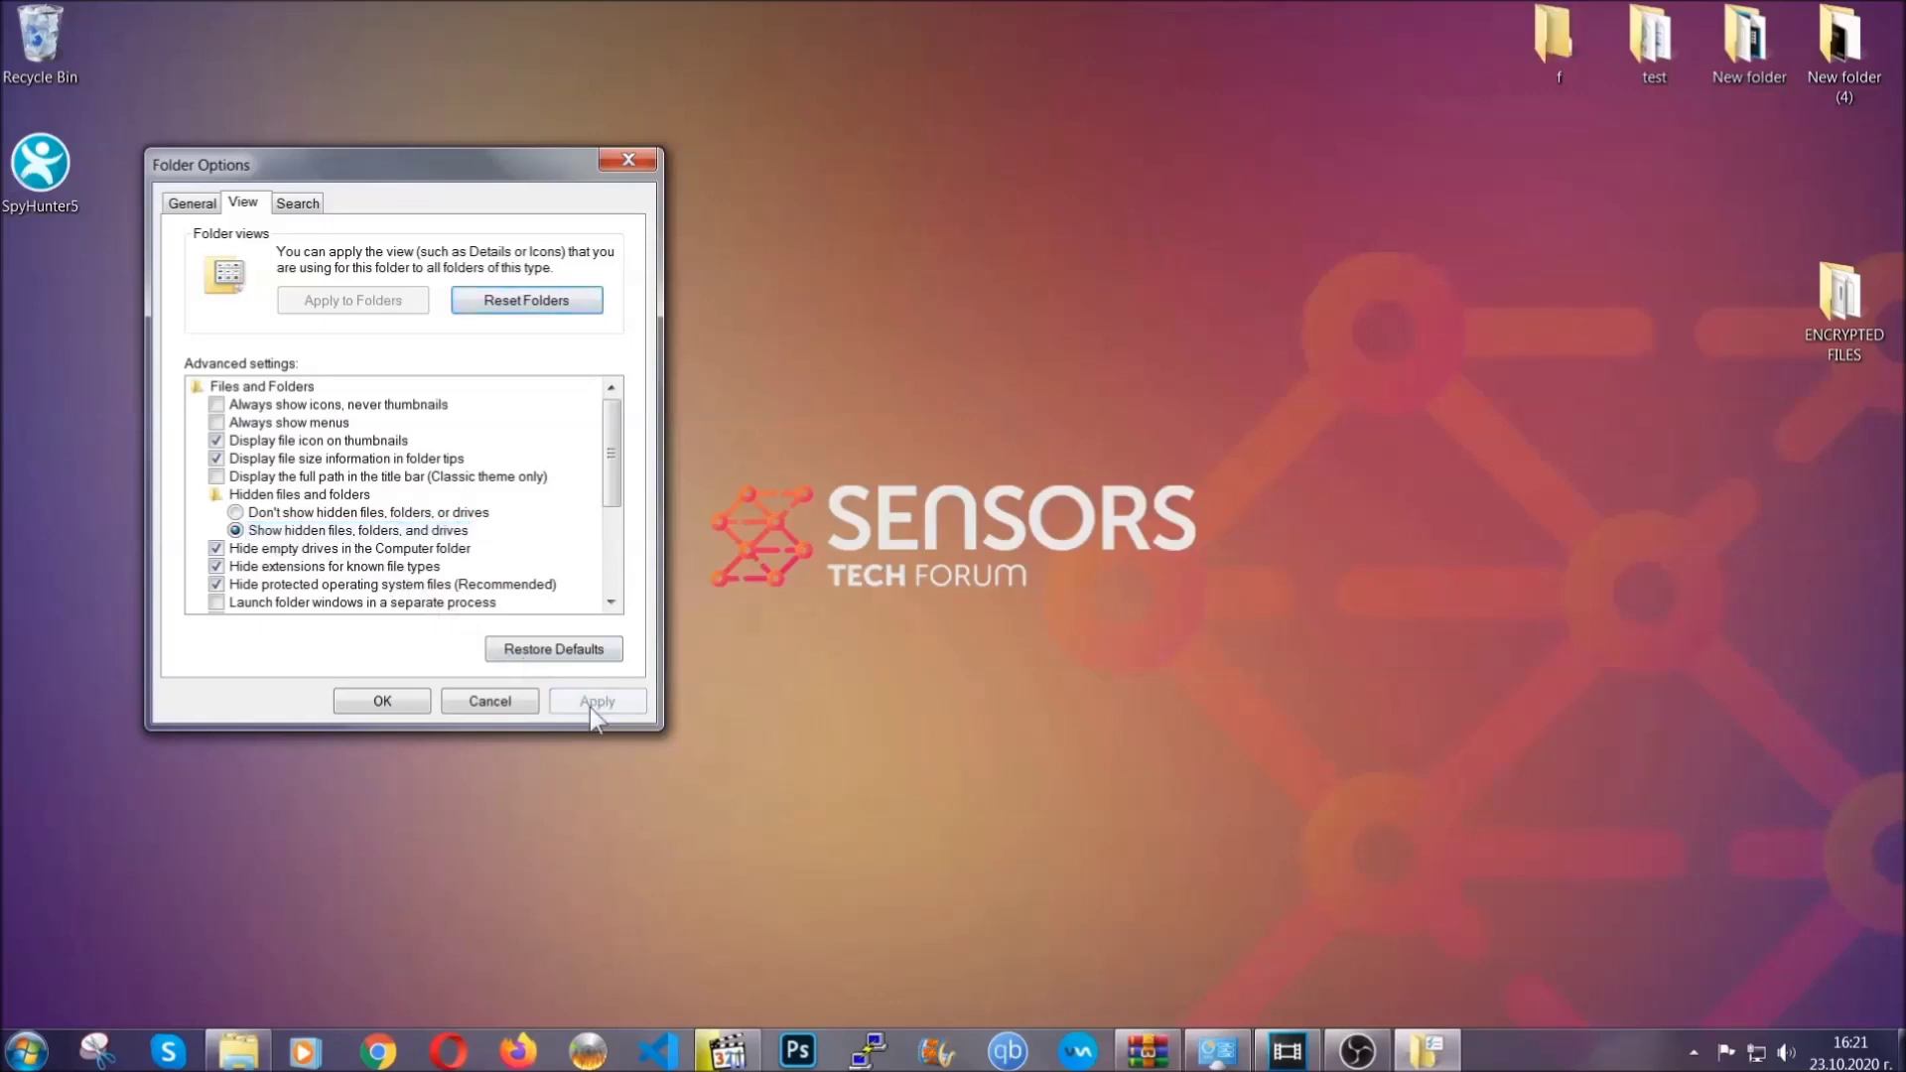
click(381, 702)
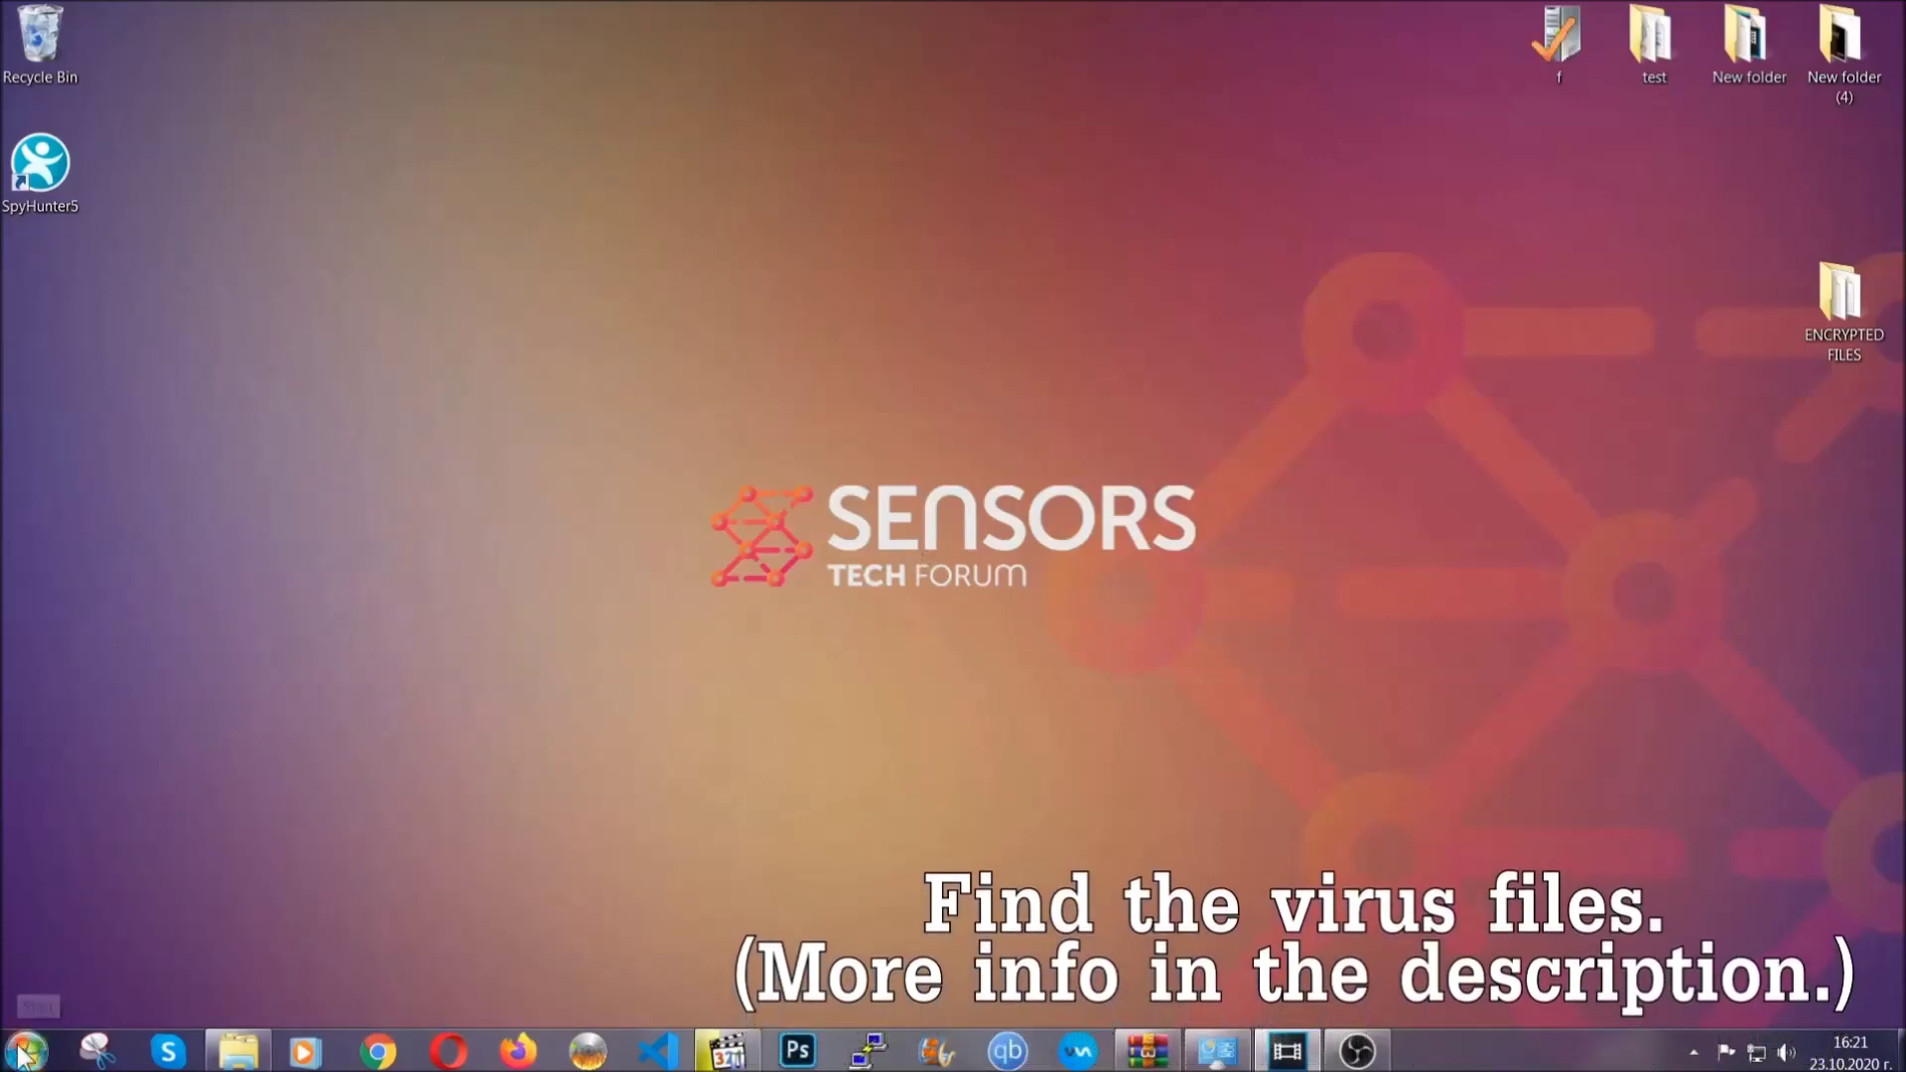
Search Computer for the EXAMPLE VIRUS NAME .exe and delete it to the Recycle Bin.
click(28, 1053)
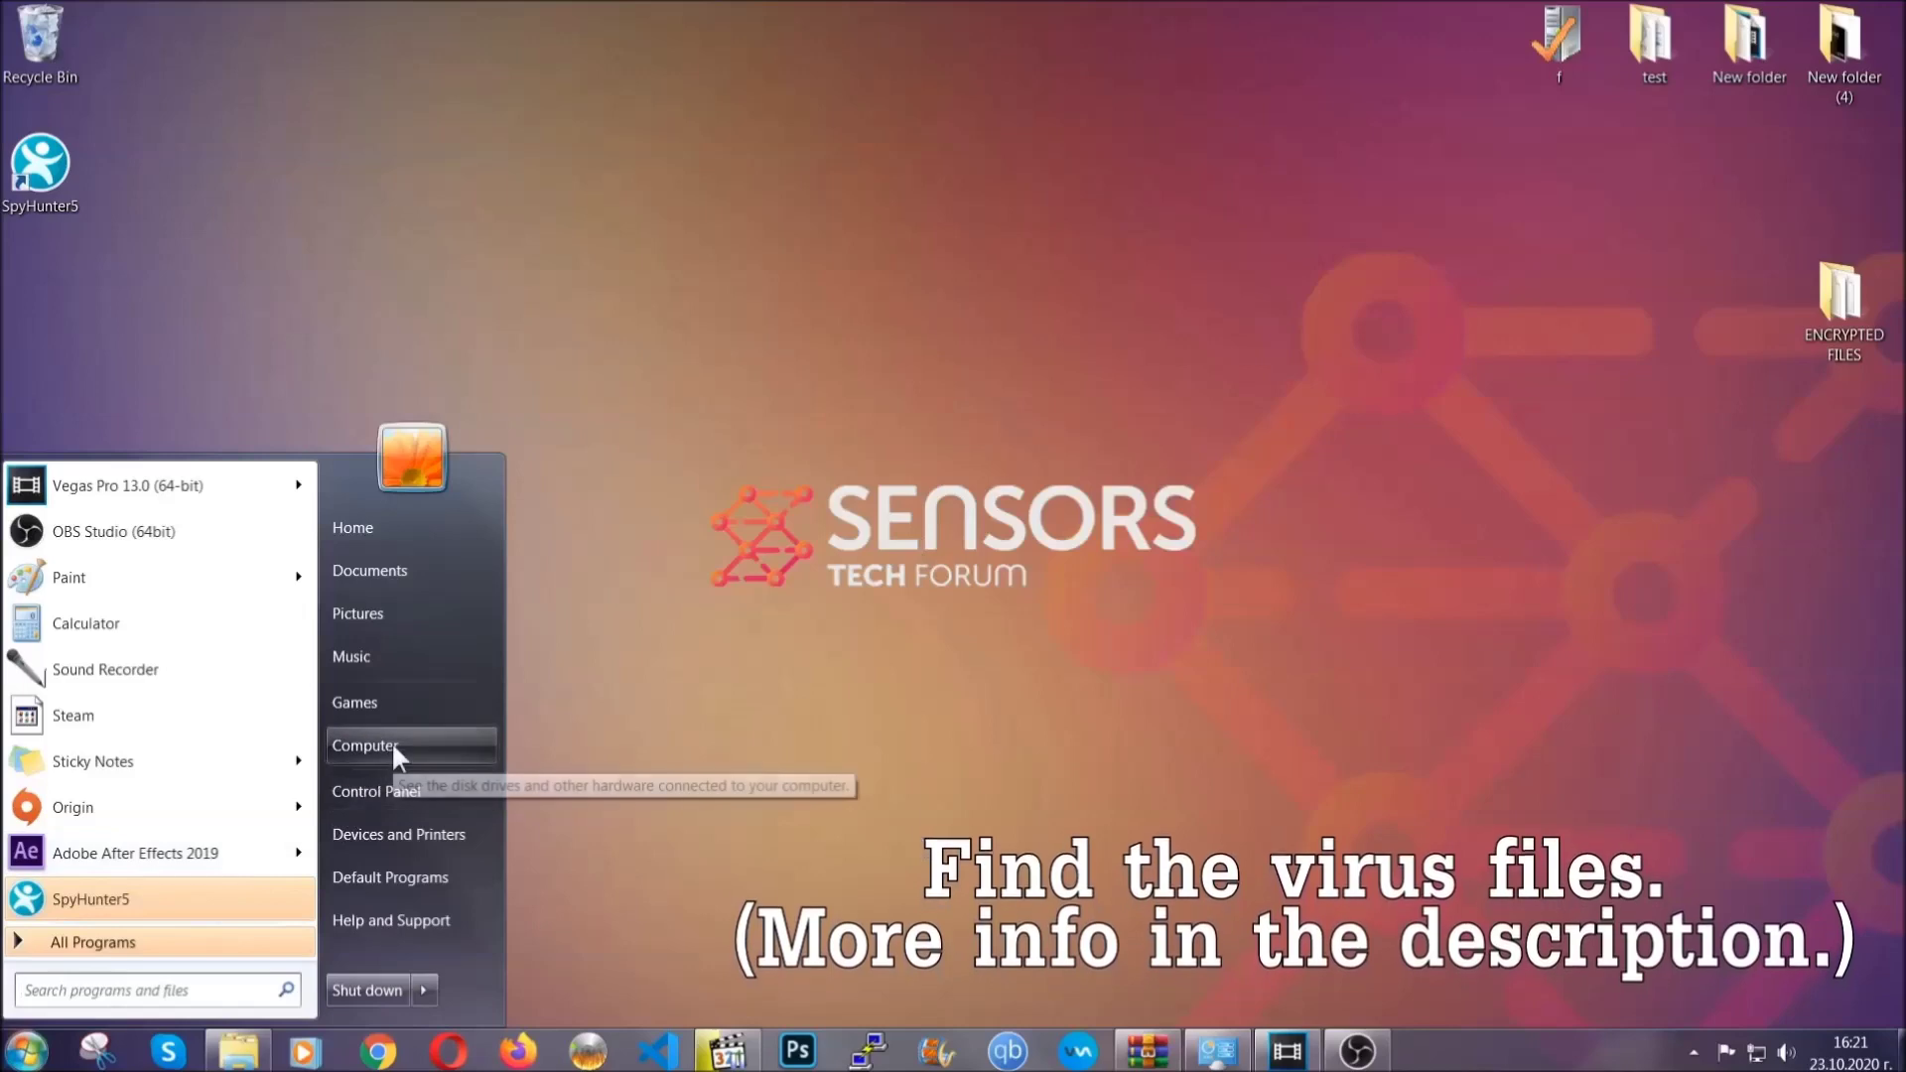
click(392, 742)
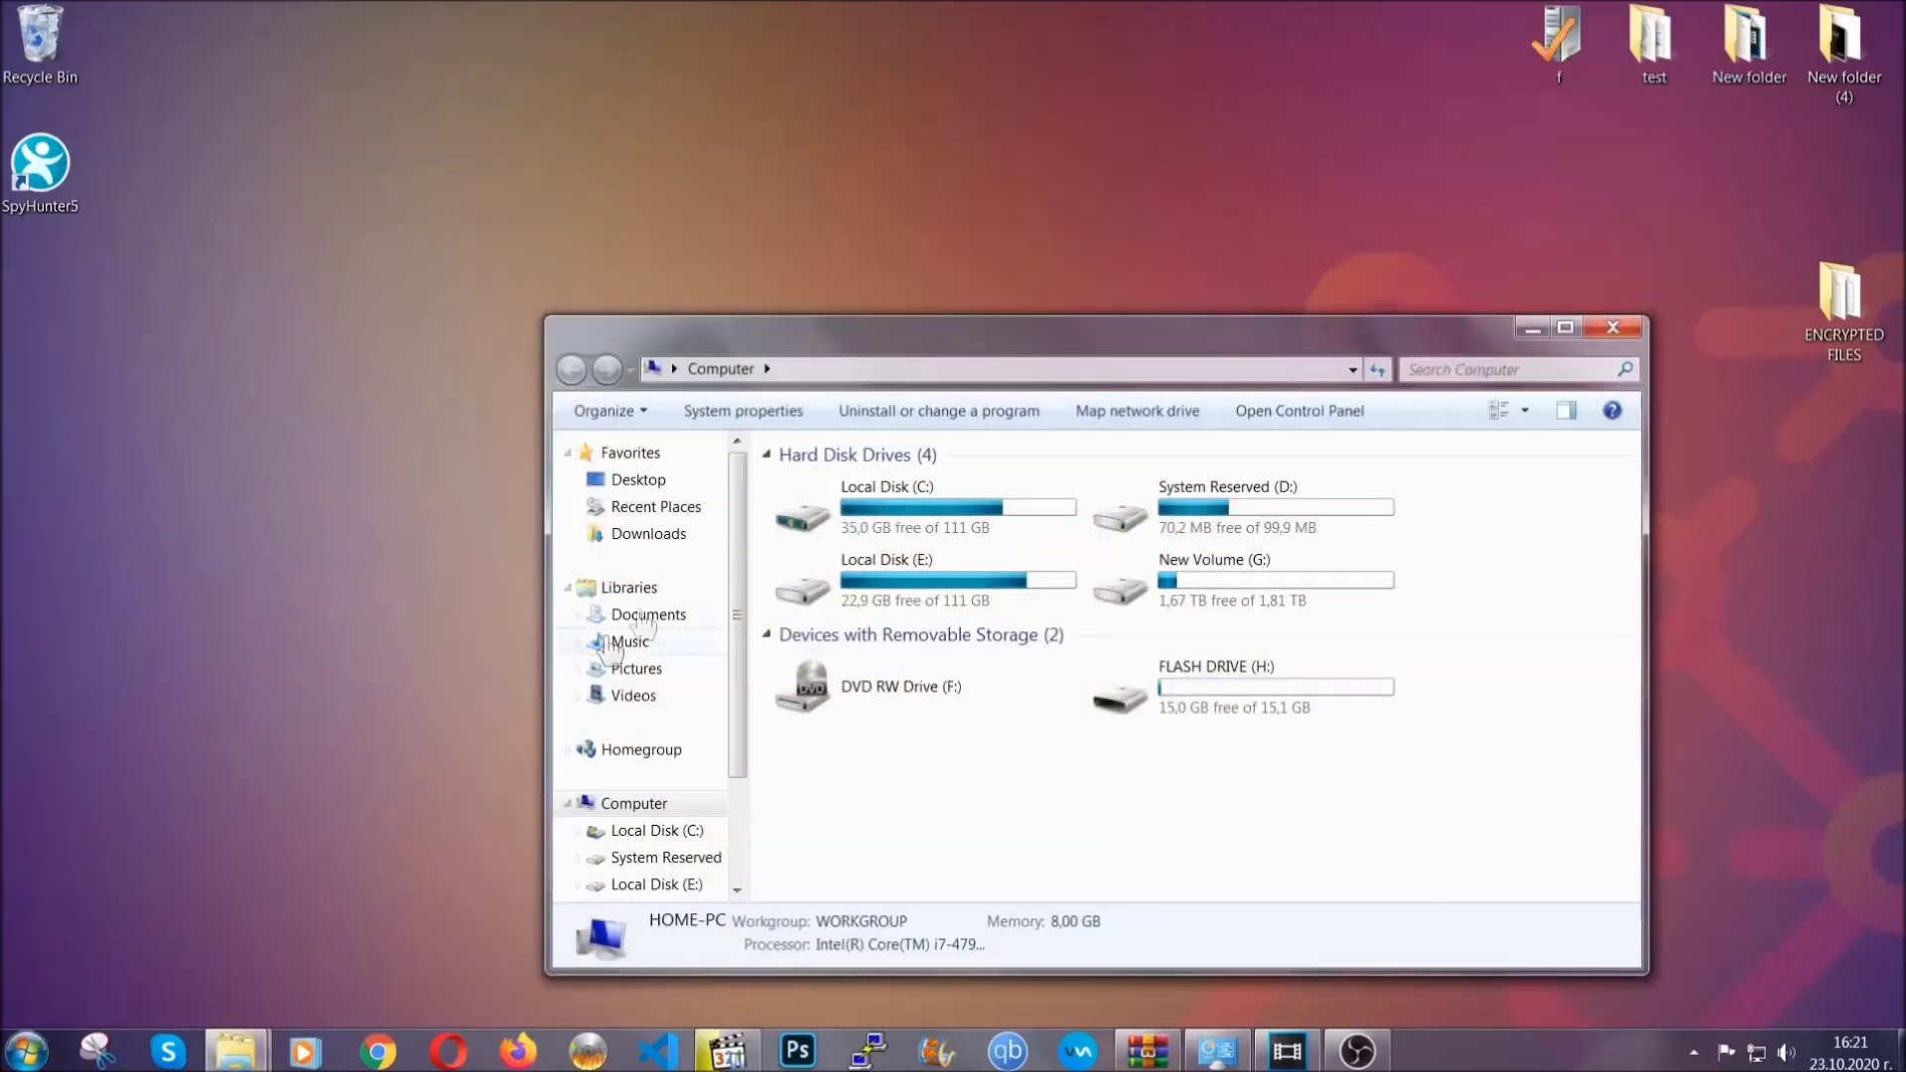
drag(1039, 349, 914, 264)
text(files)
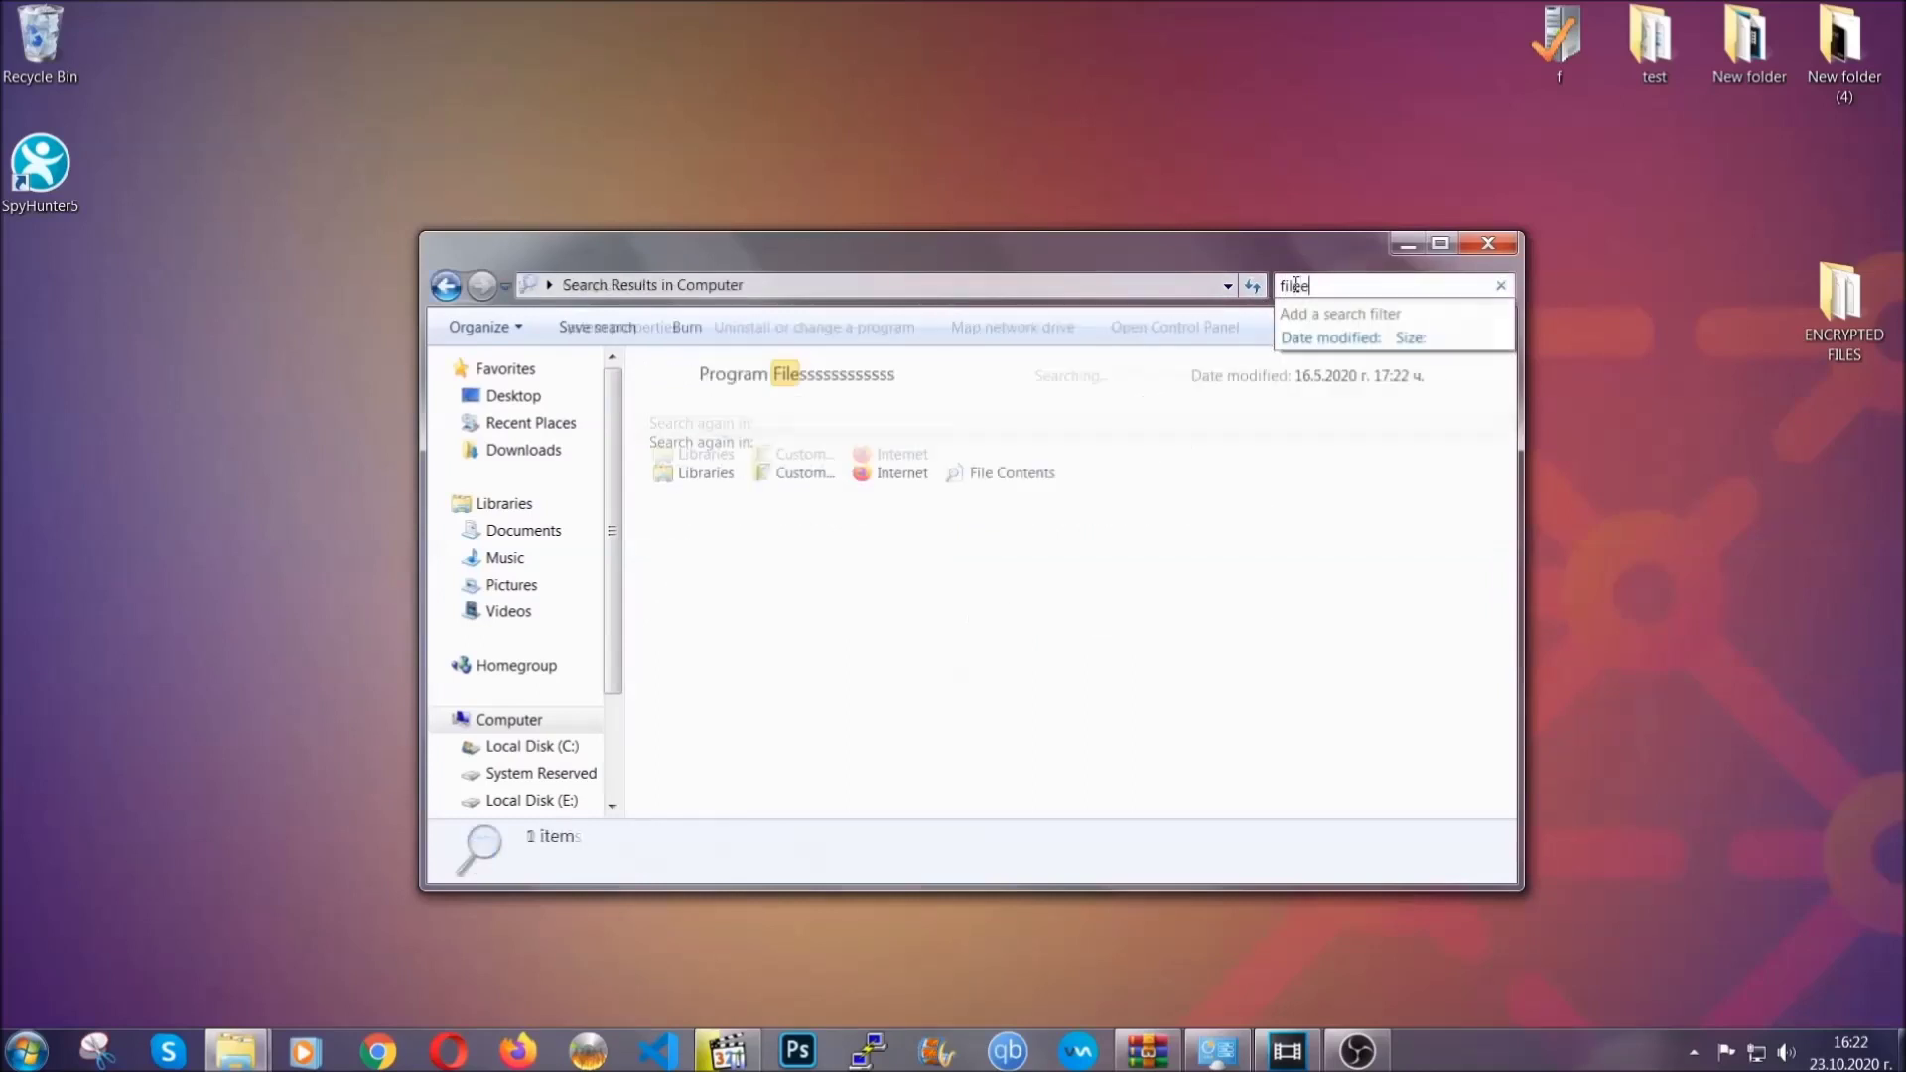
text(extension:exe)
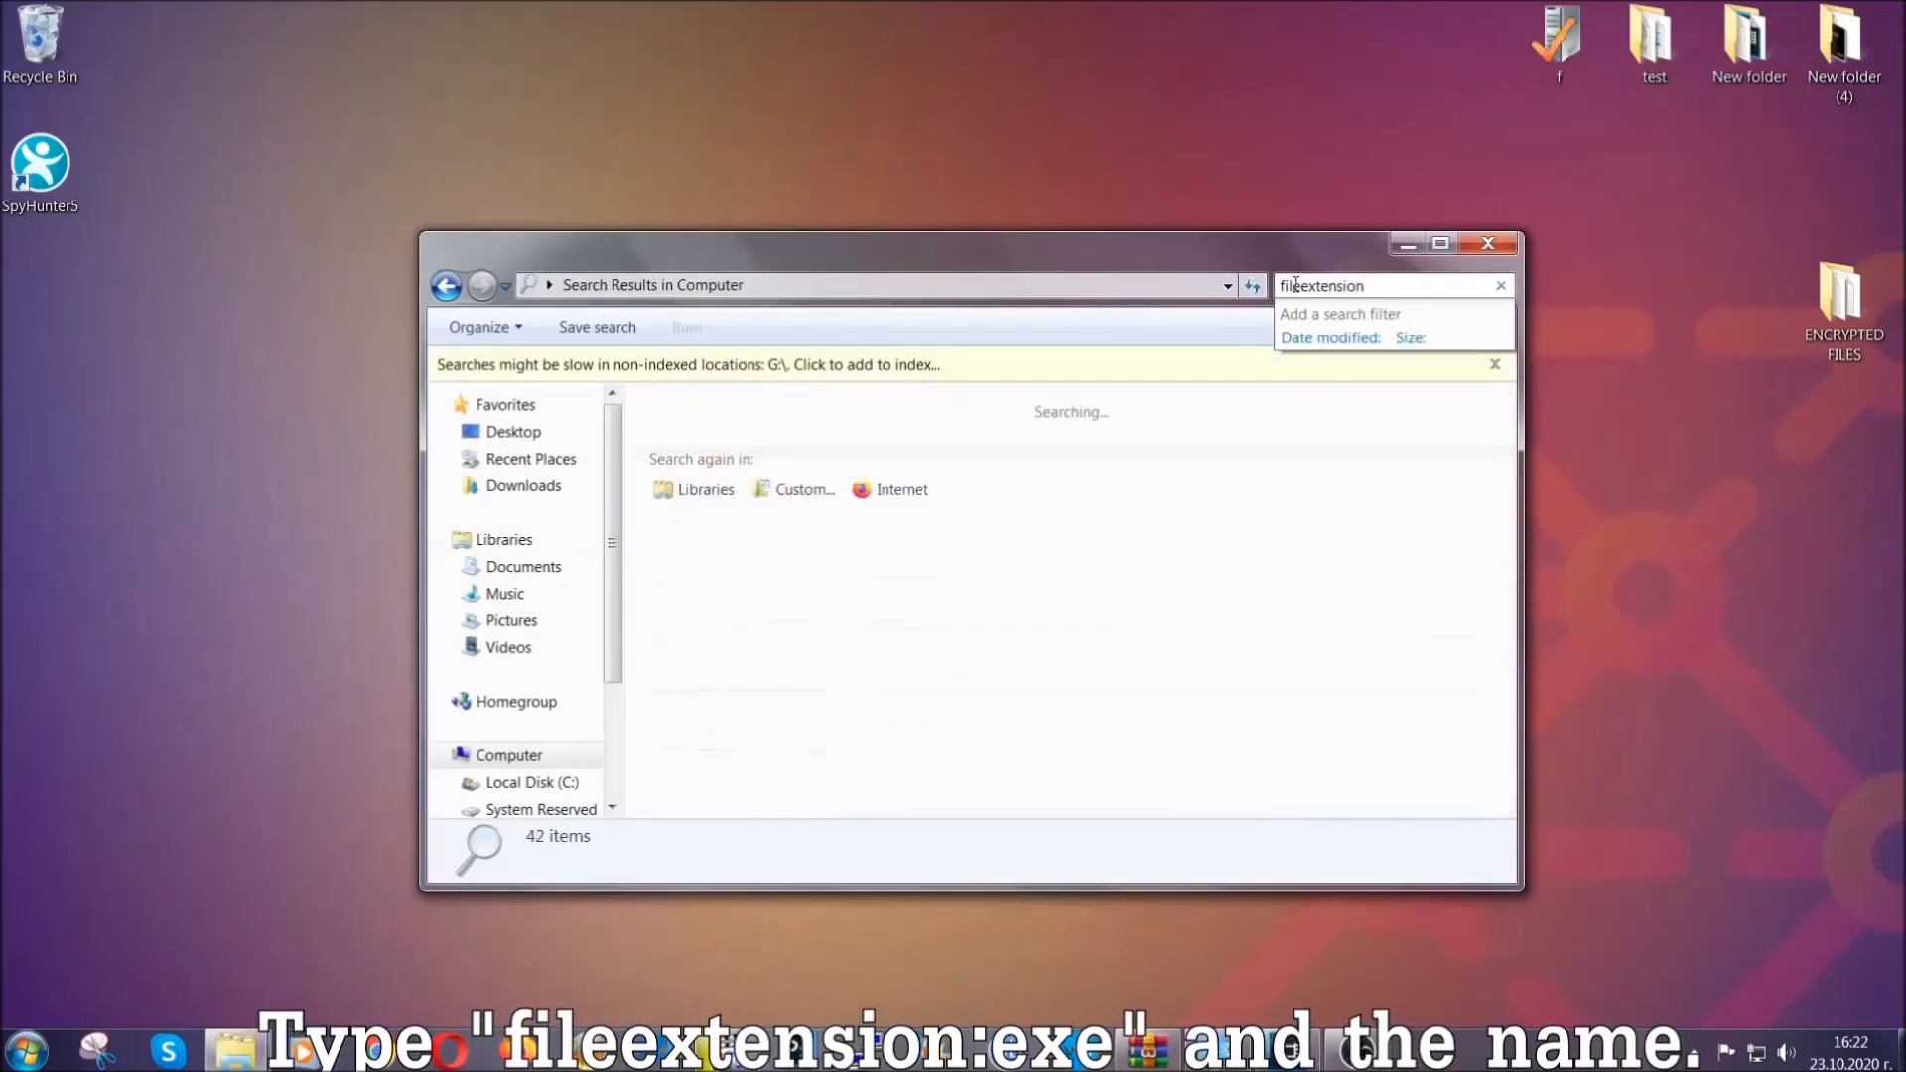
text( E)
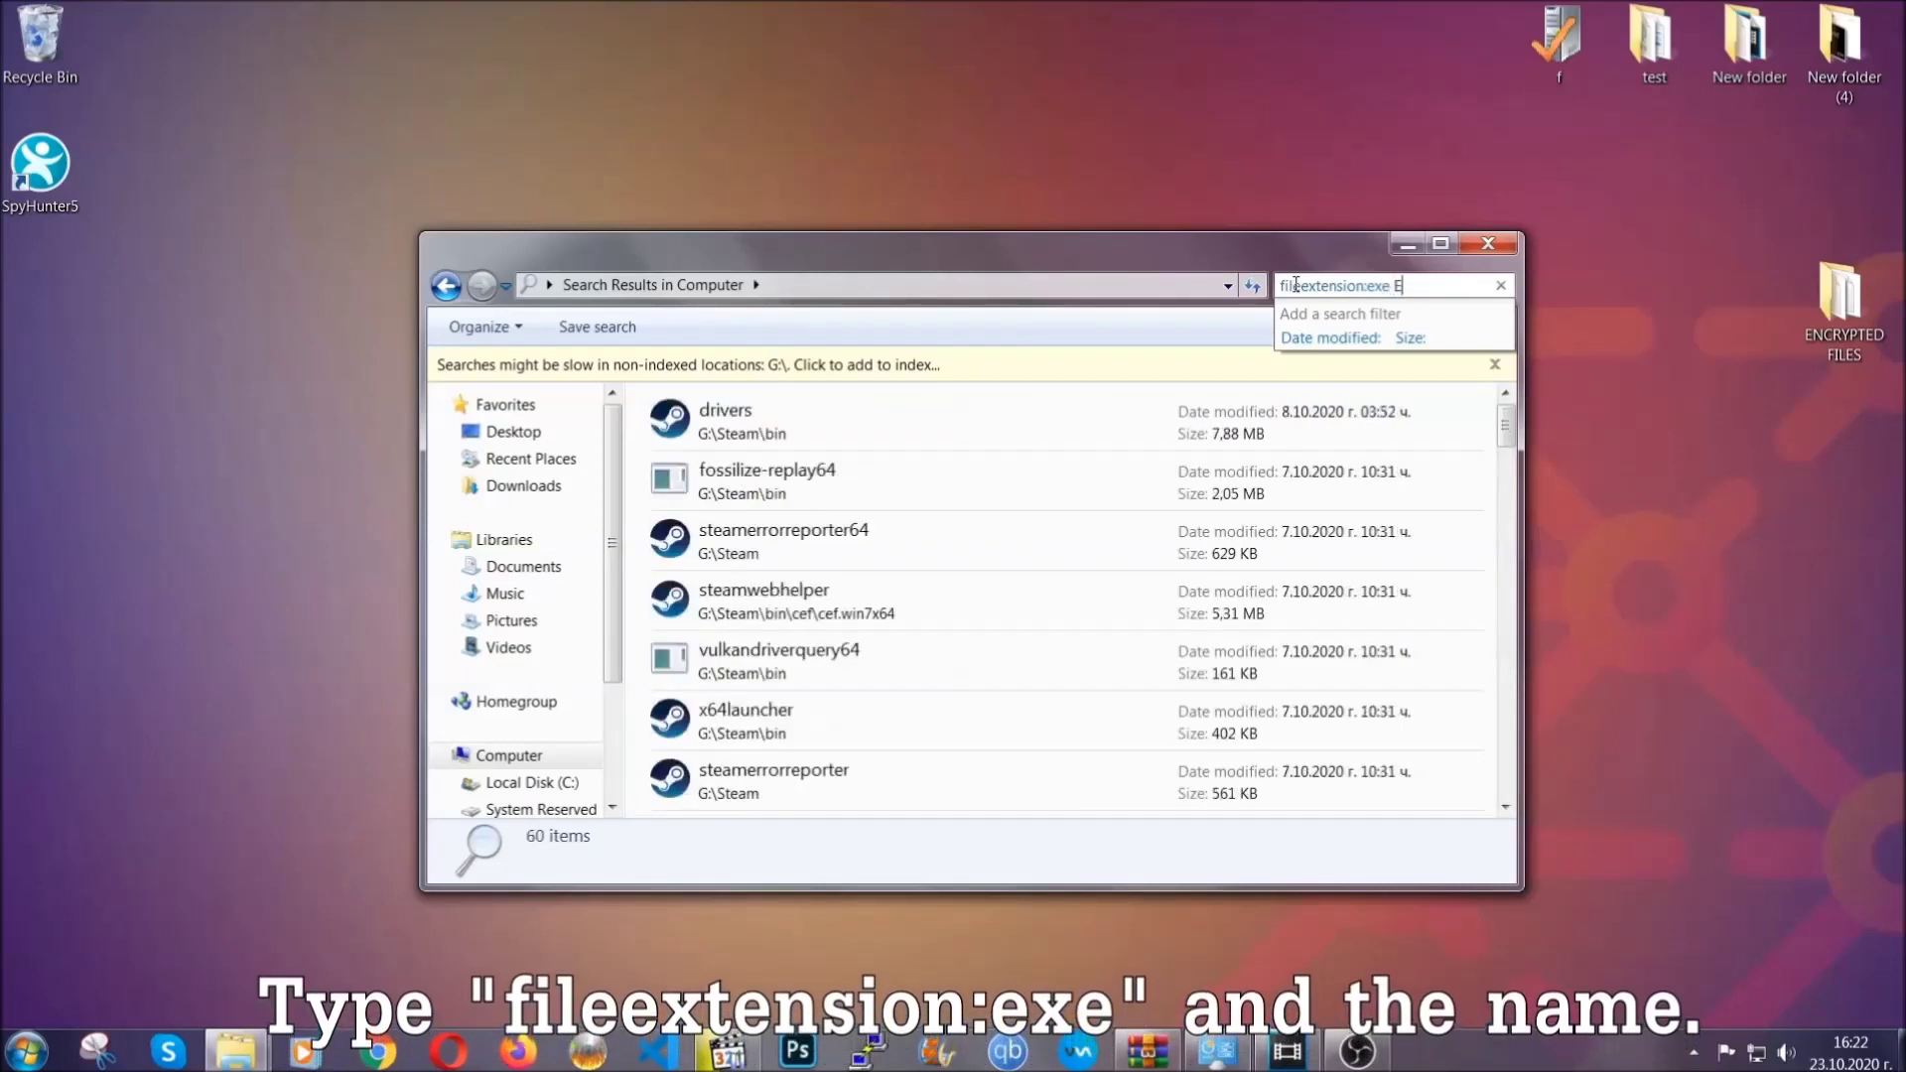
text(xampl)
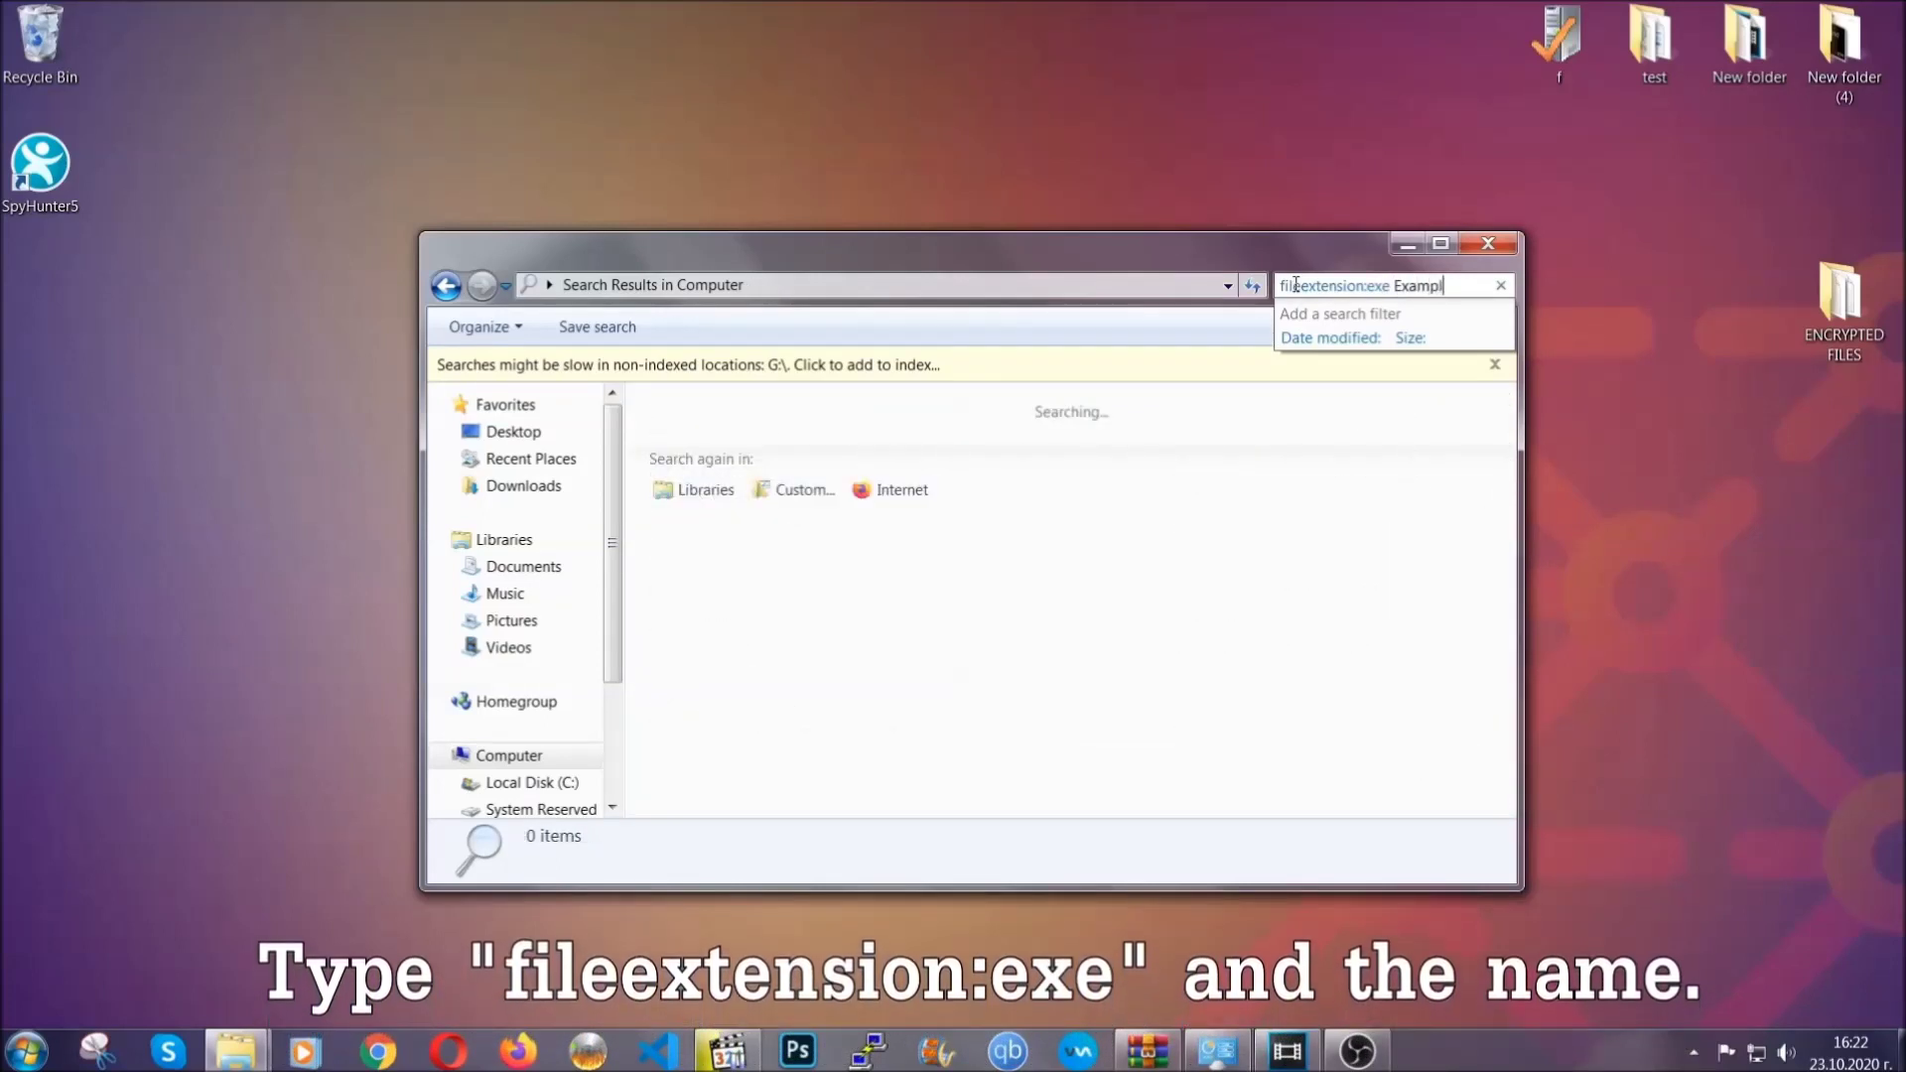
text(e Virus Name)
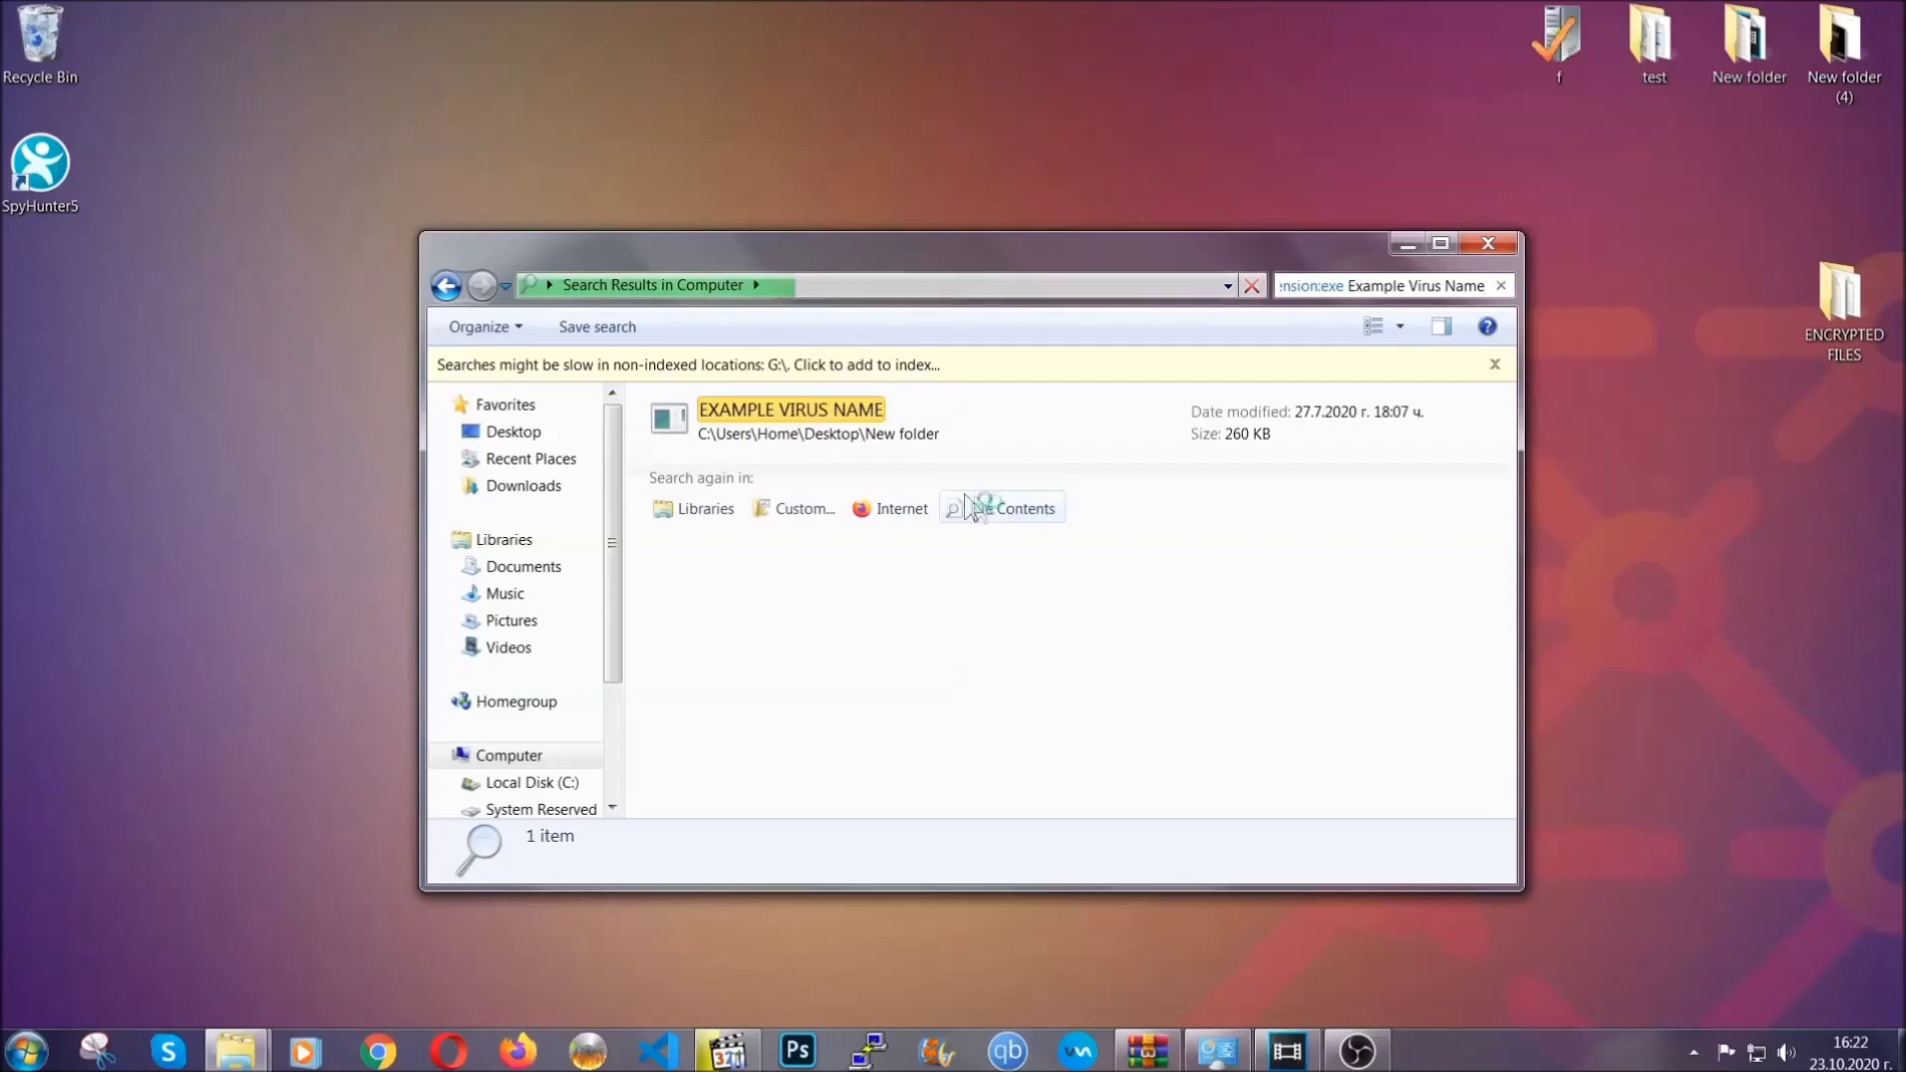
click(838, 412)
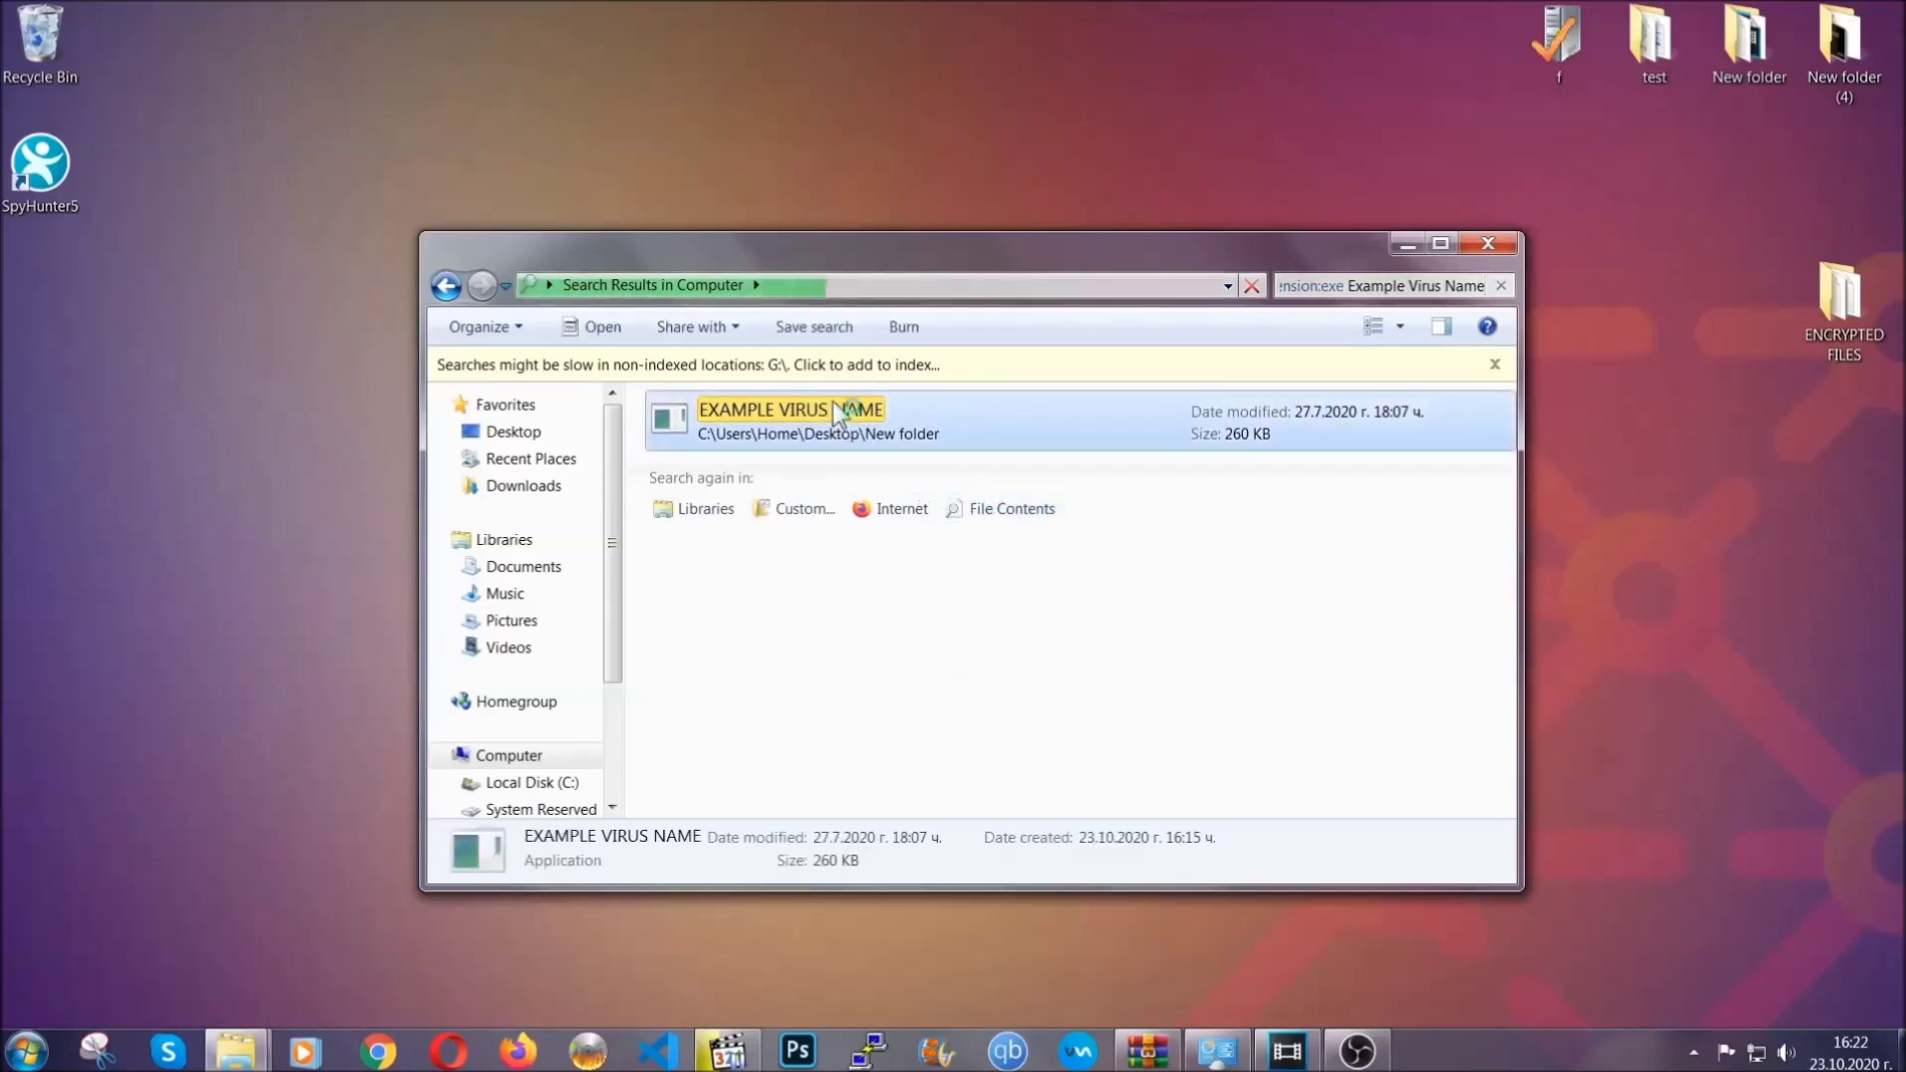
right_click(837, 408)
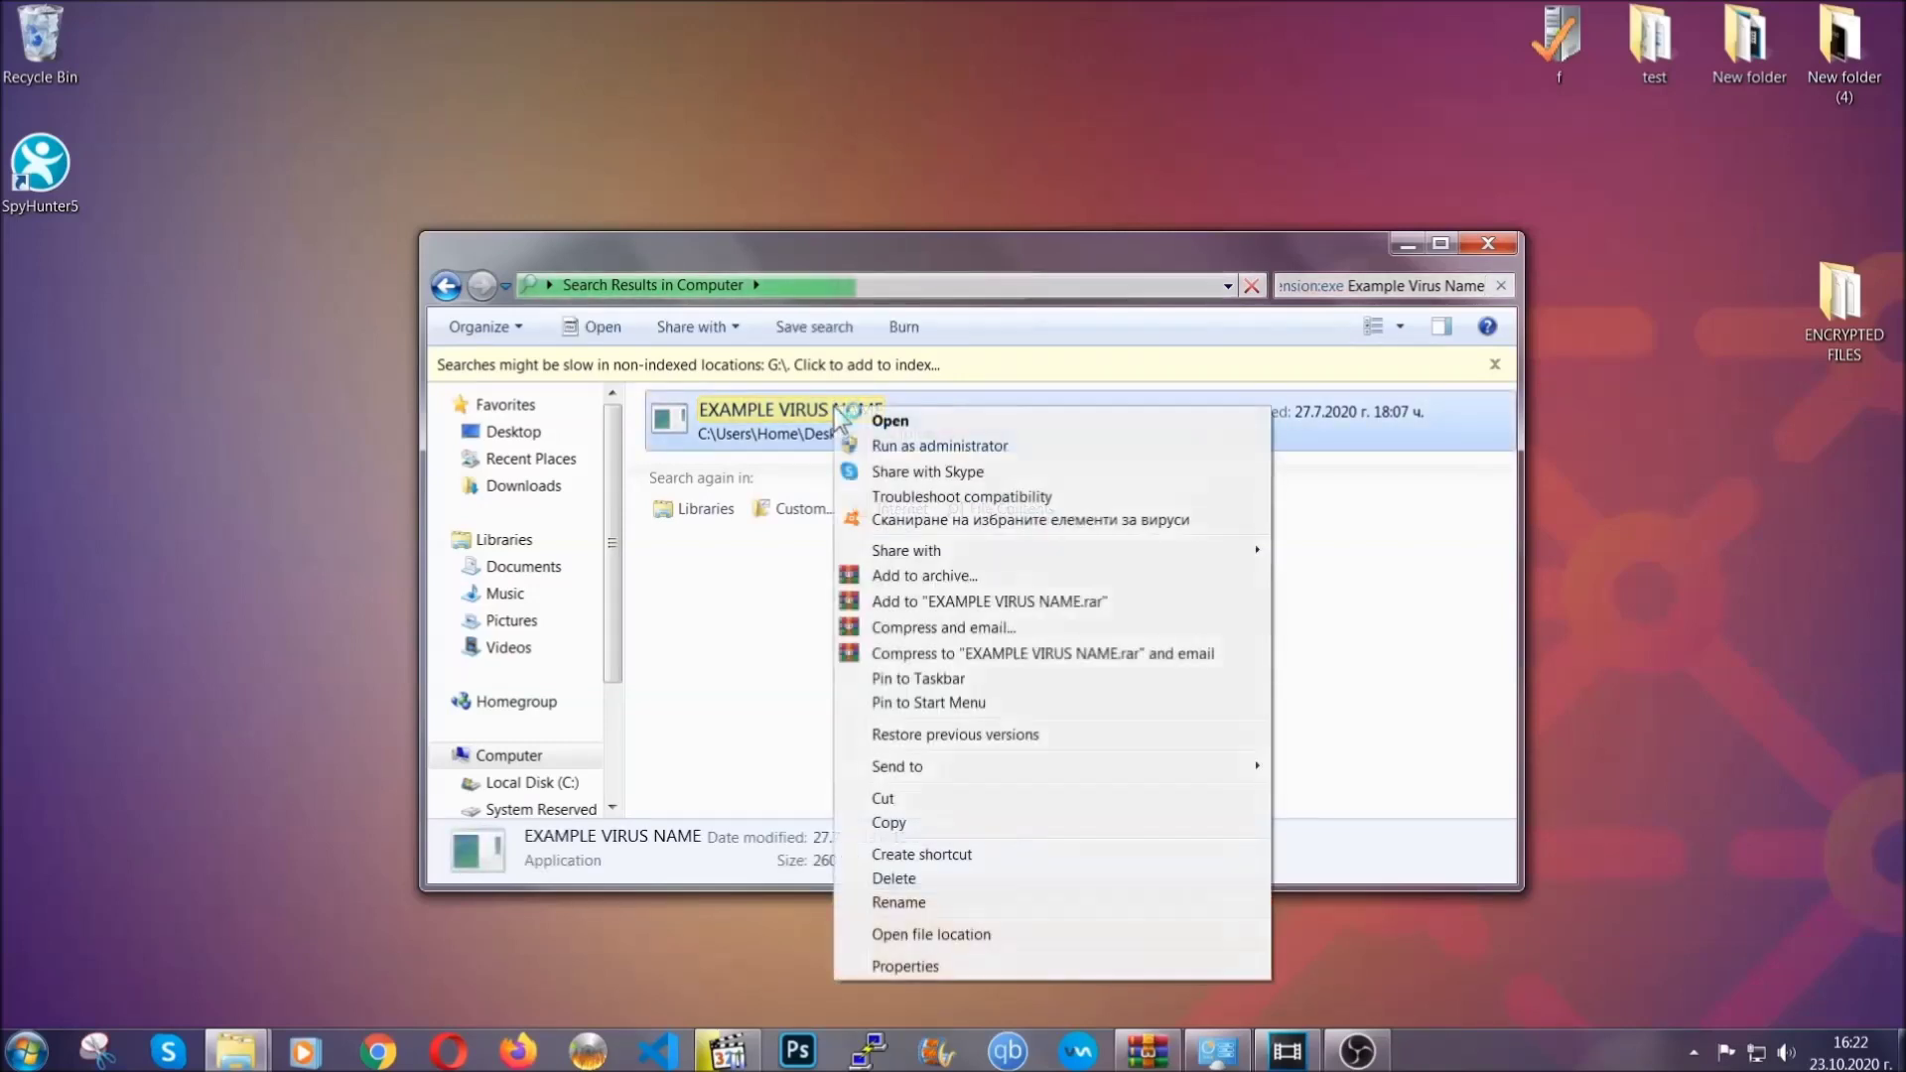
click(920, 879)
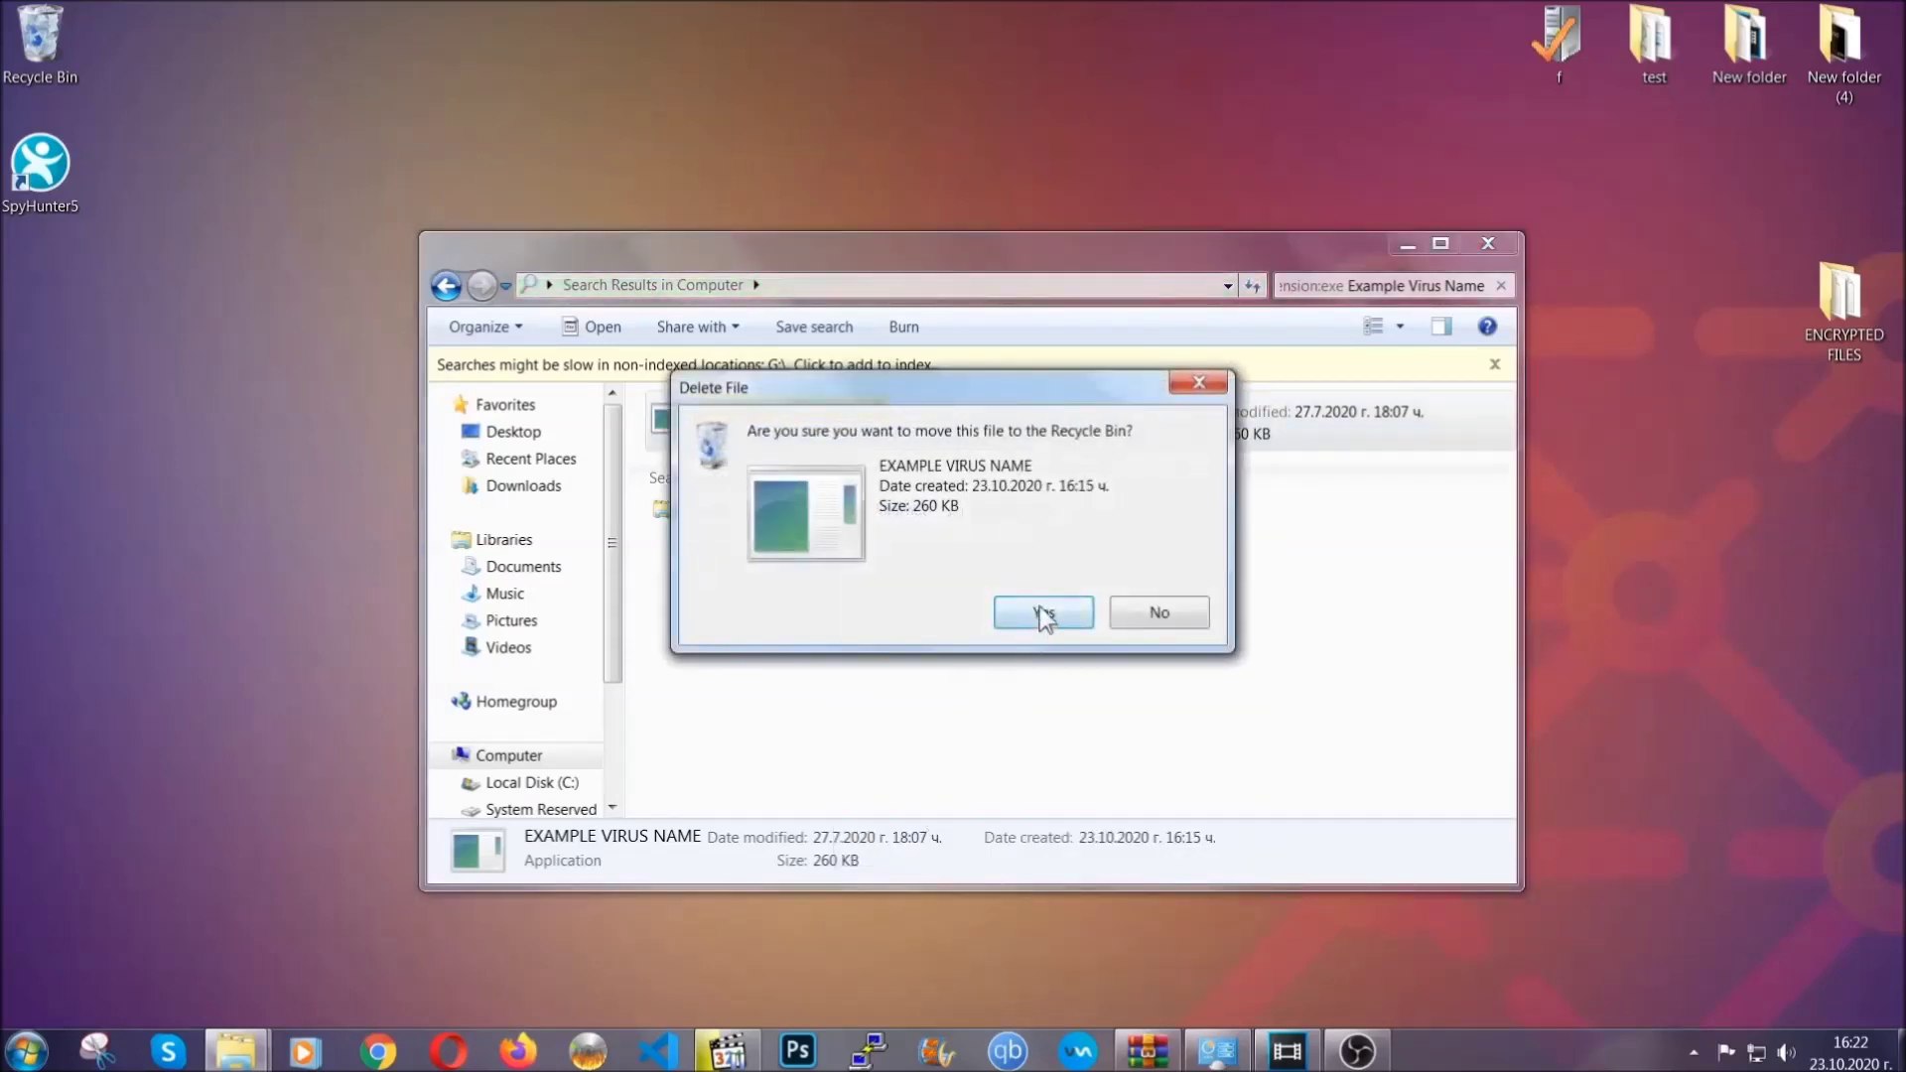
click(1042, 617)
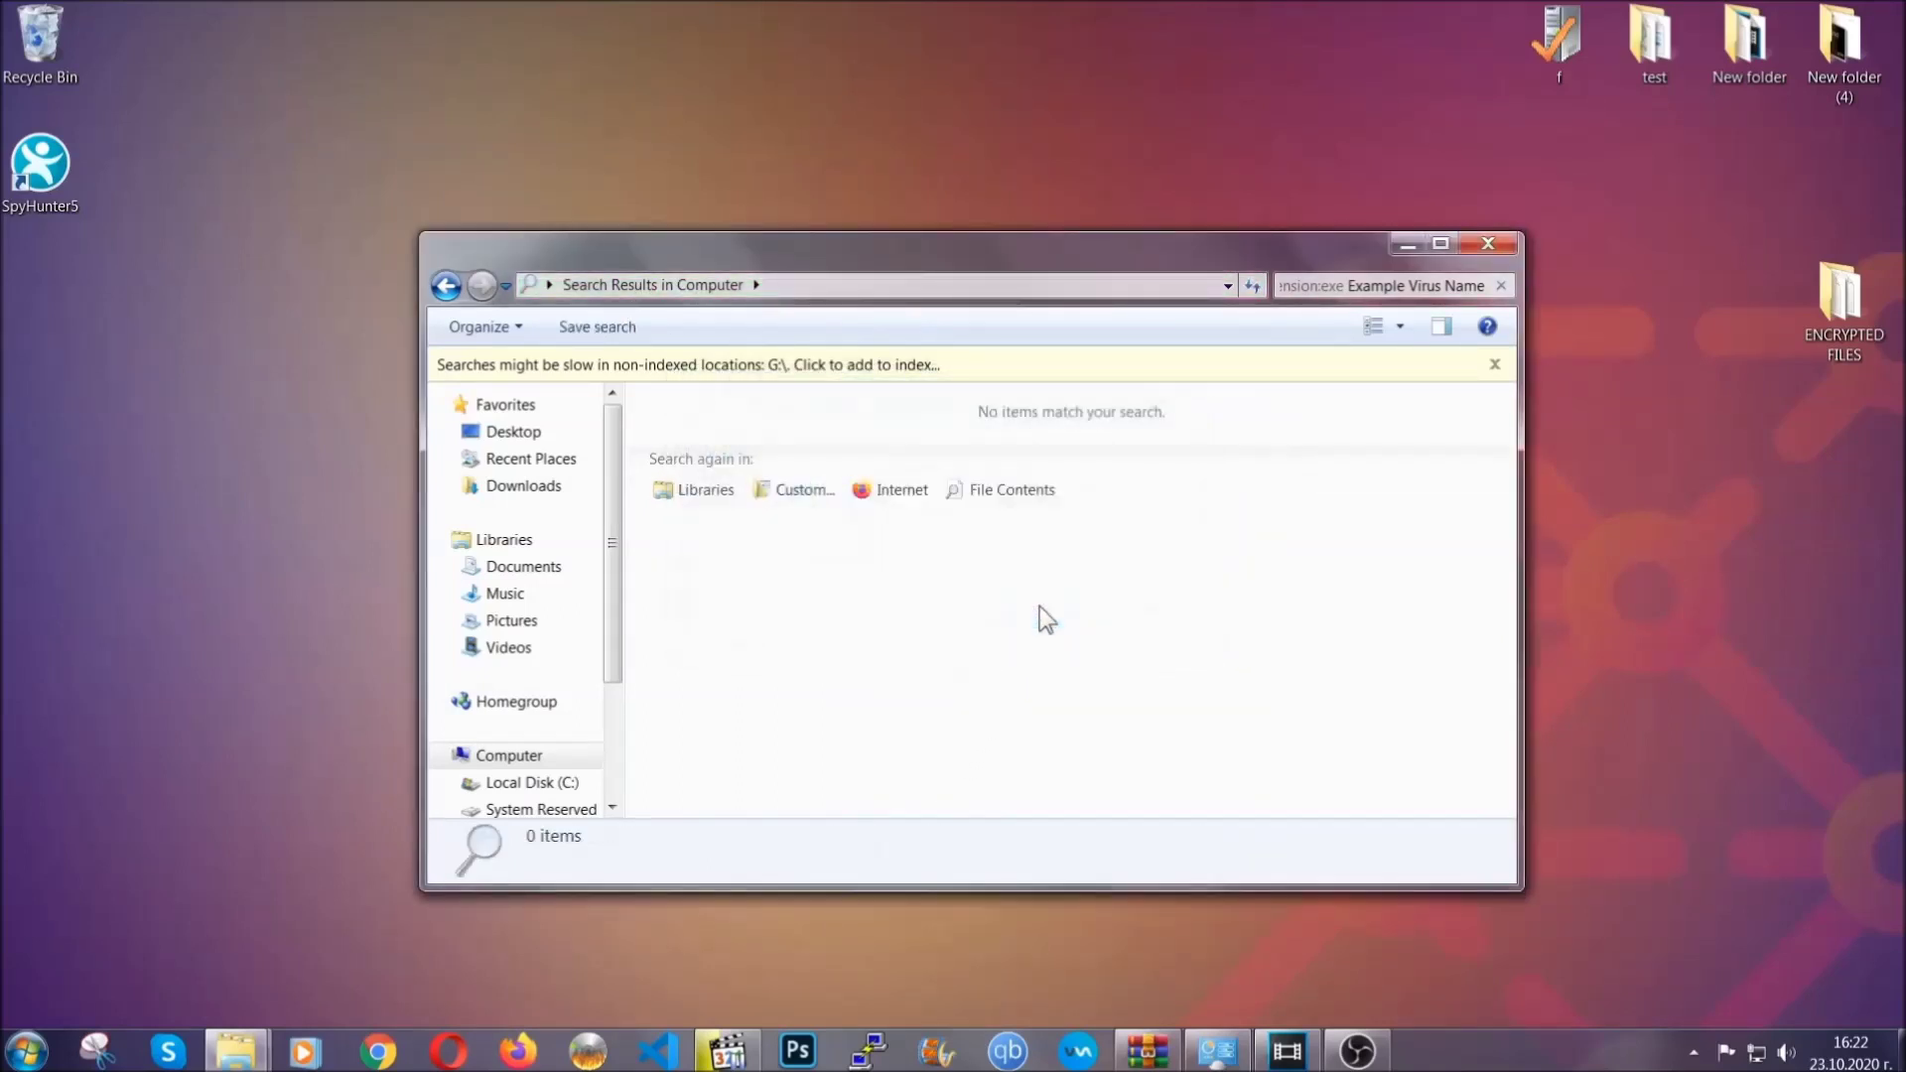
click(1489, 242)
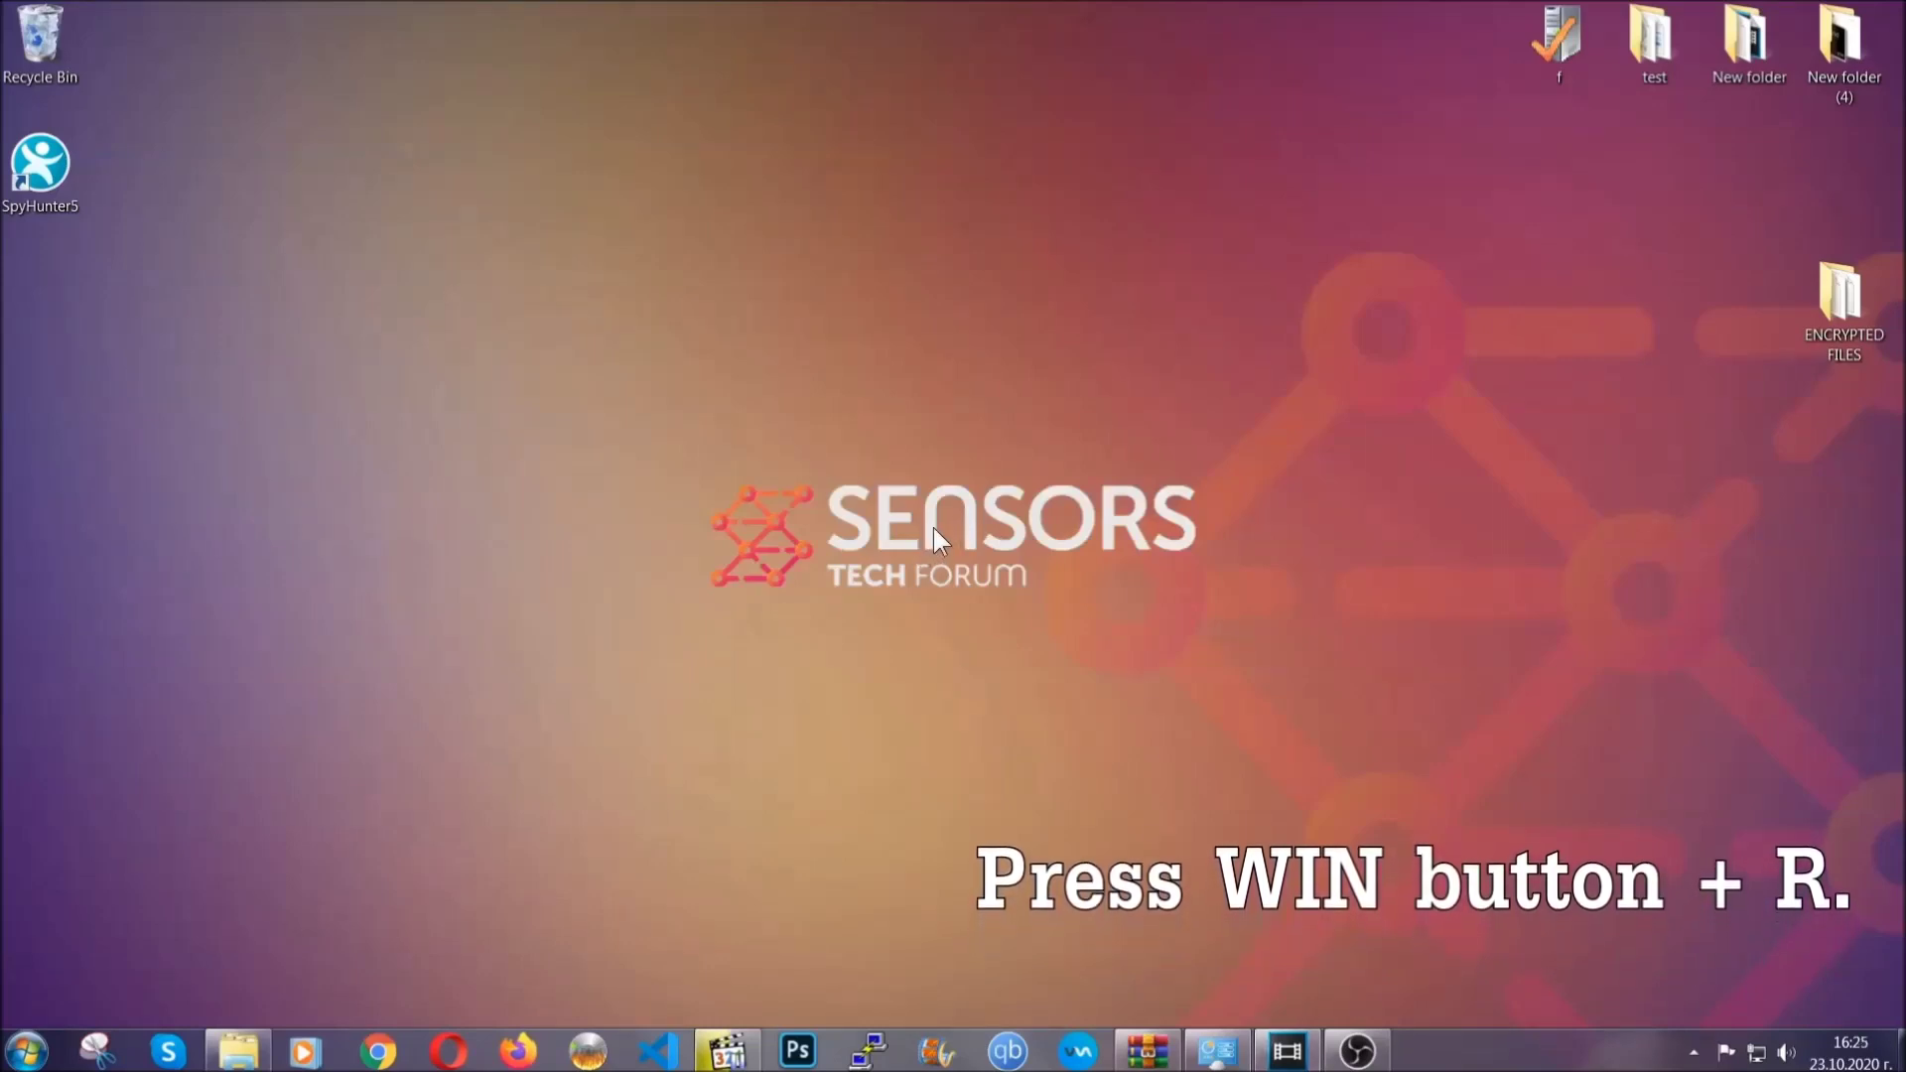
Launch Registry Editor by running REGEDIT from the Win+R Run box.
key(super+r)
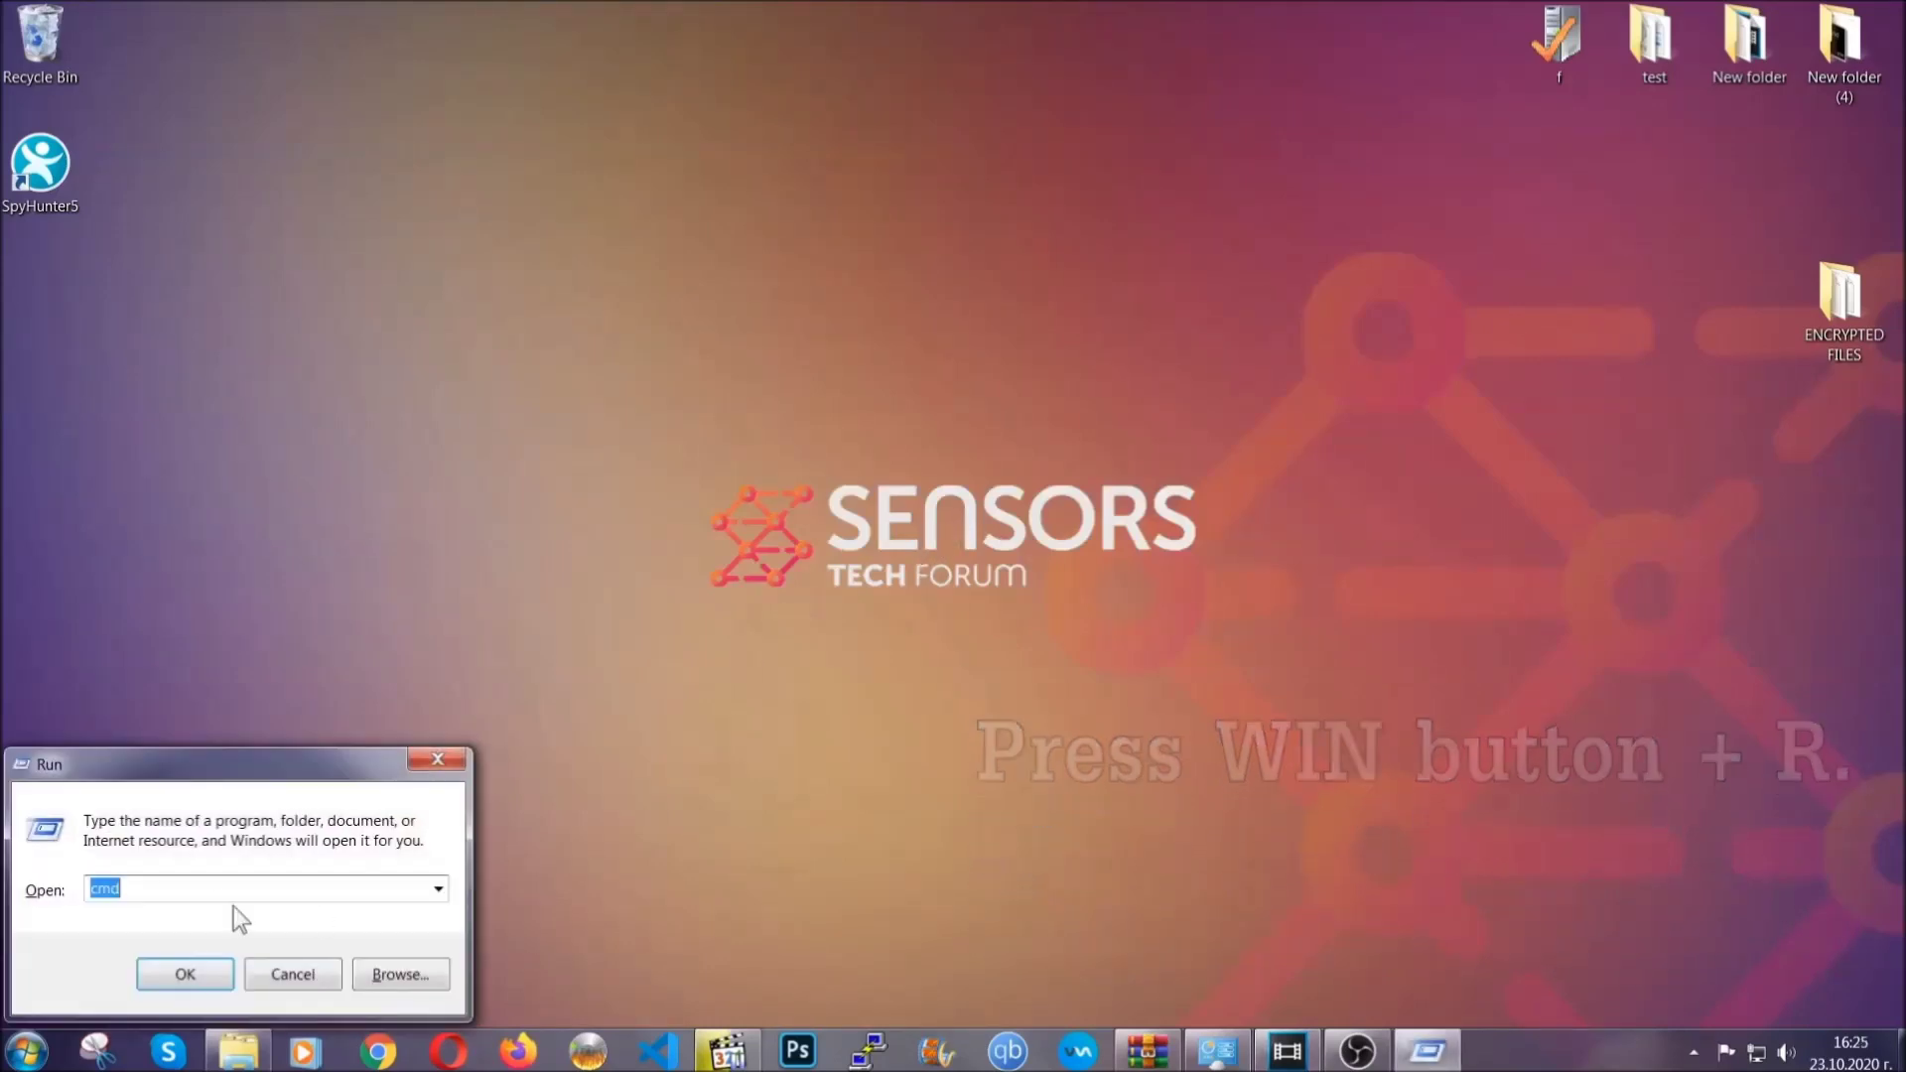
click(179, 900)
double_click(179, 901)
text(REGEDIT)
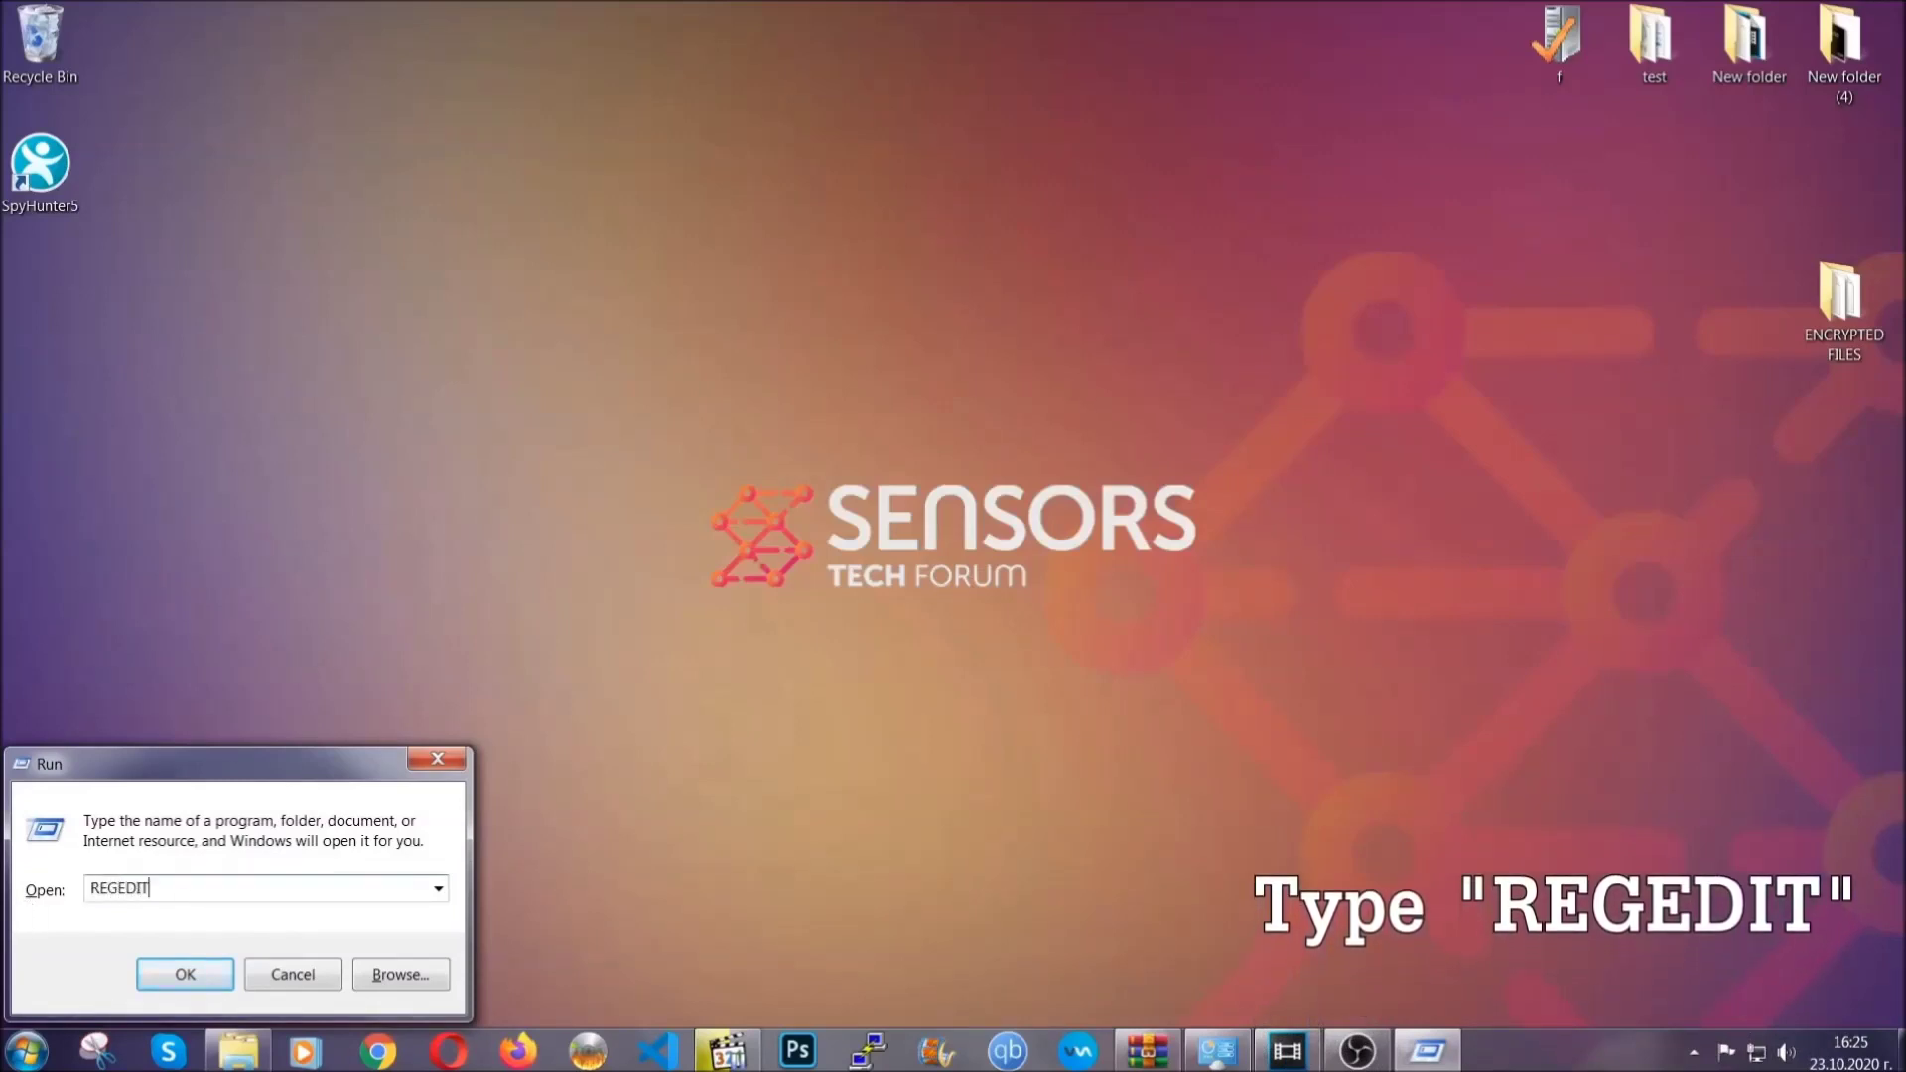
click(164, 970)
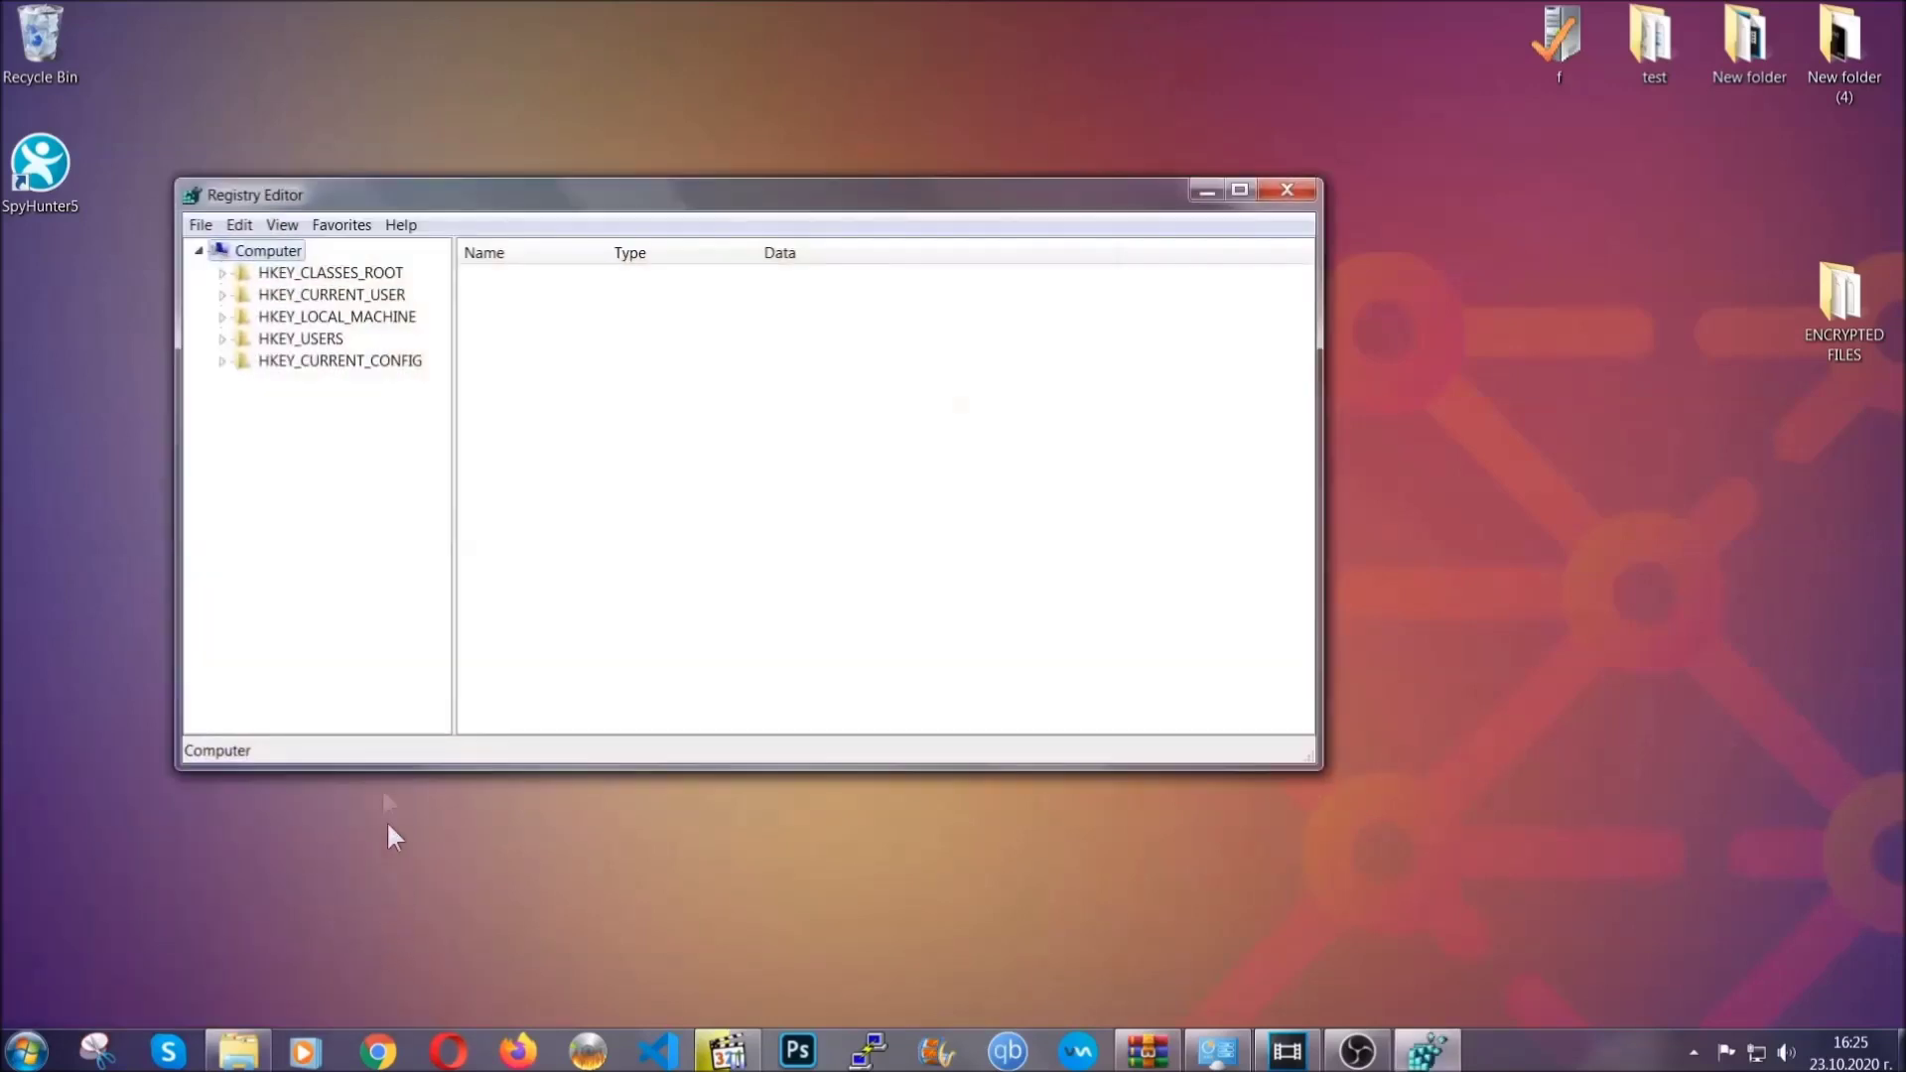
Export the entire registry to the Desktop as BACKUP.
click(201, 227)
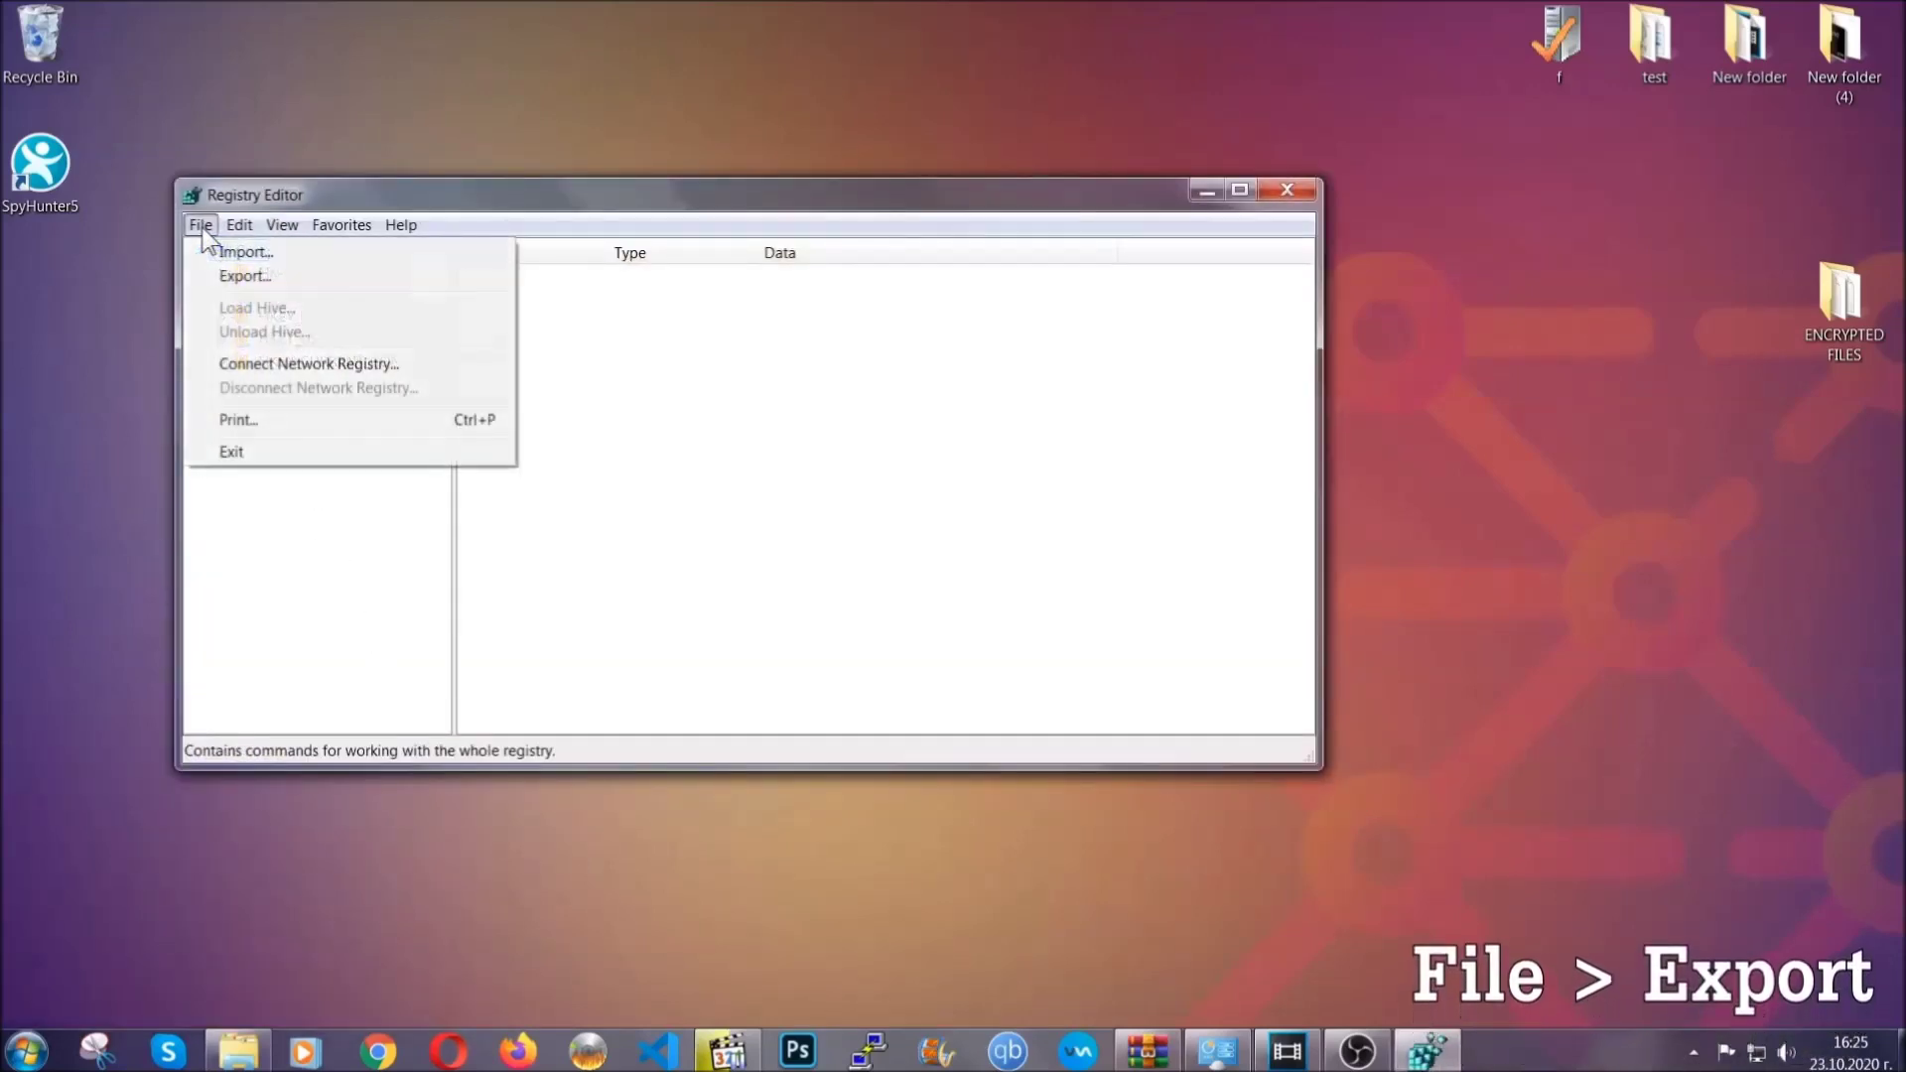
click(247, 274)
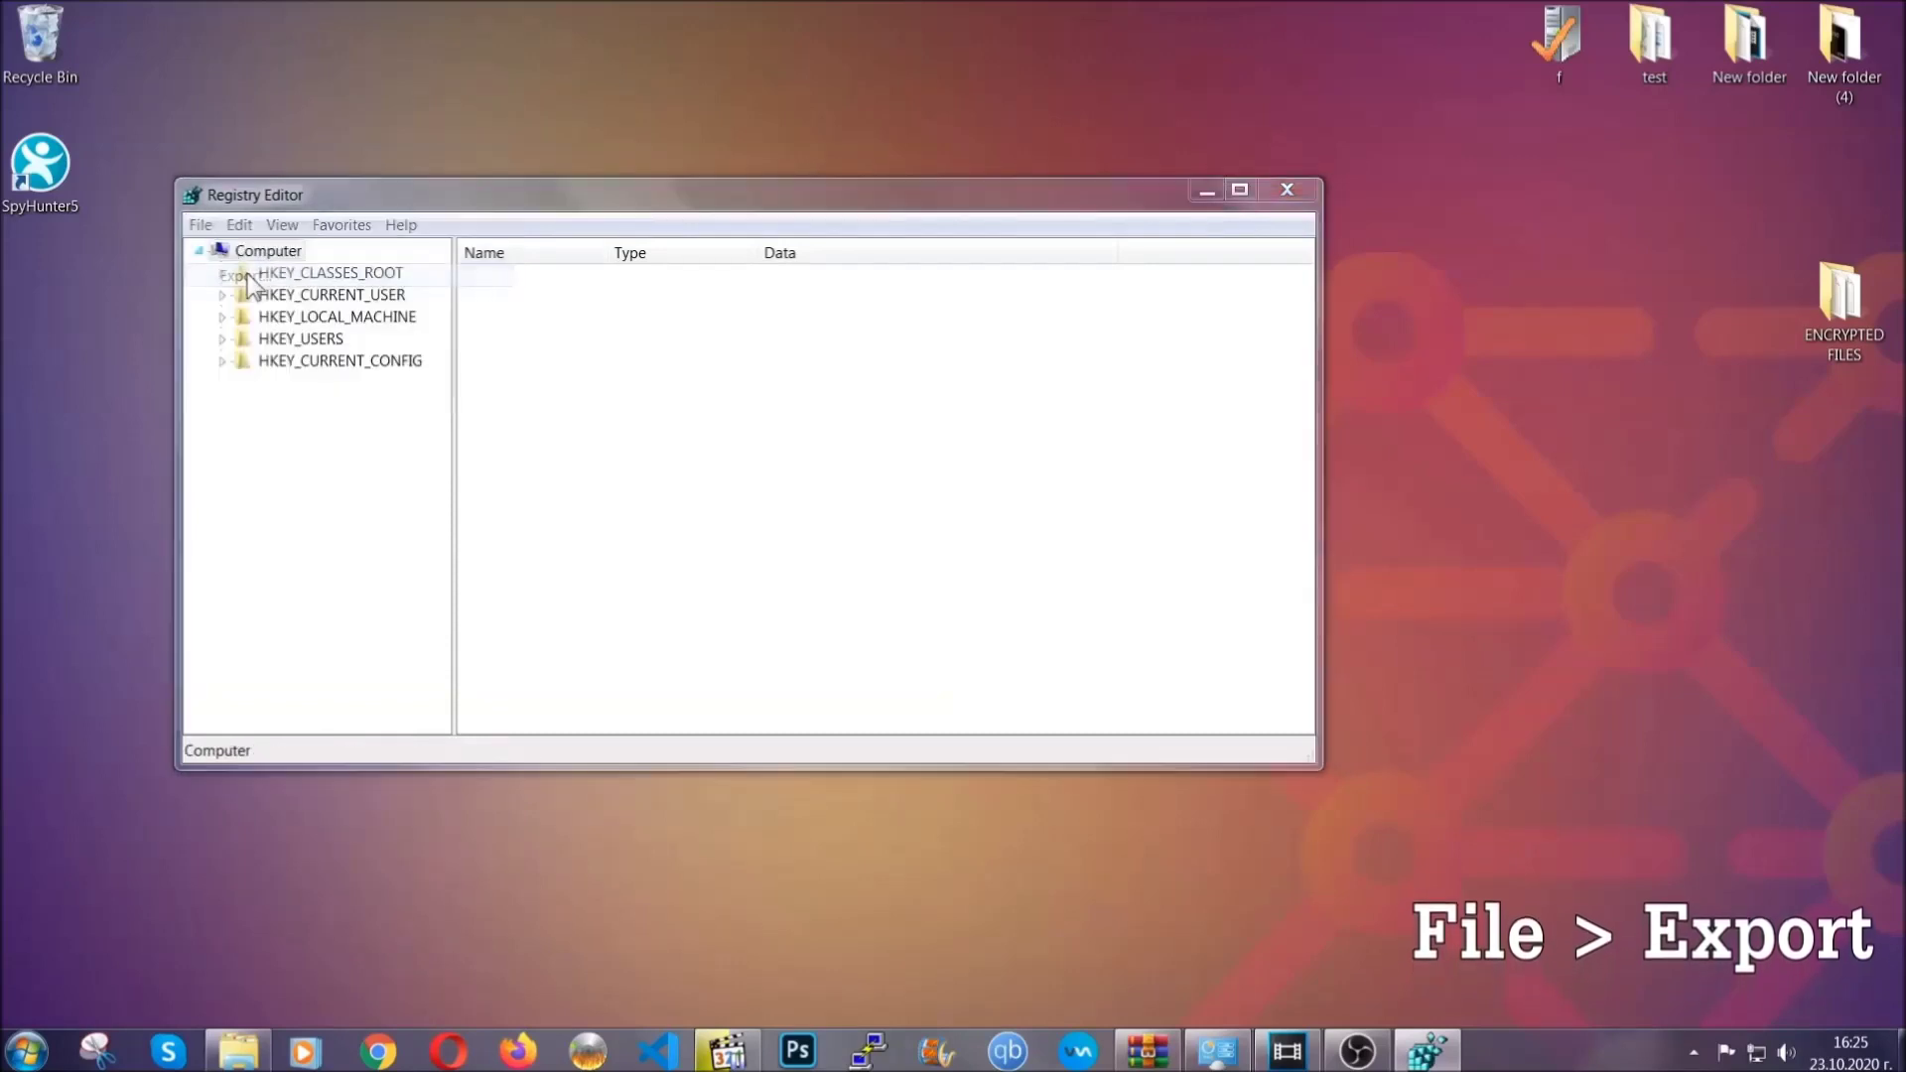
click(248, 424)
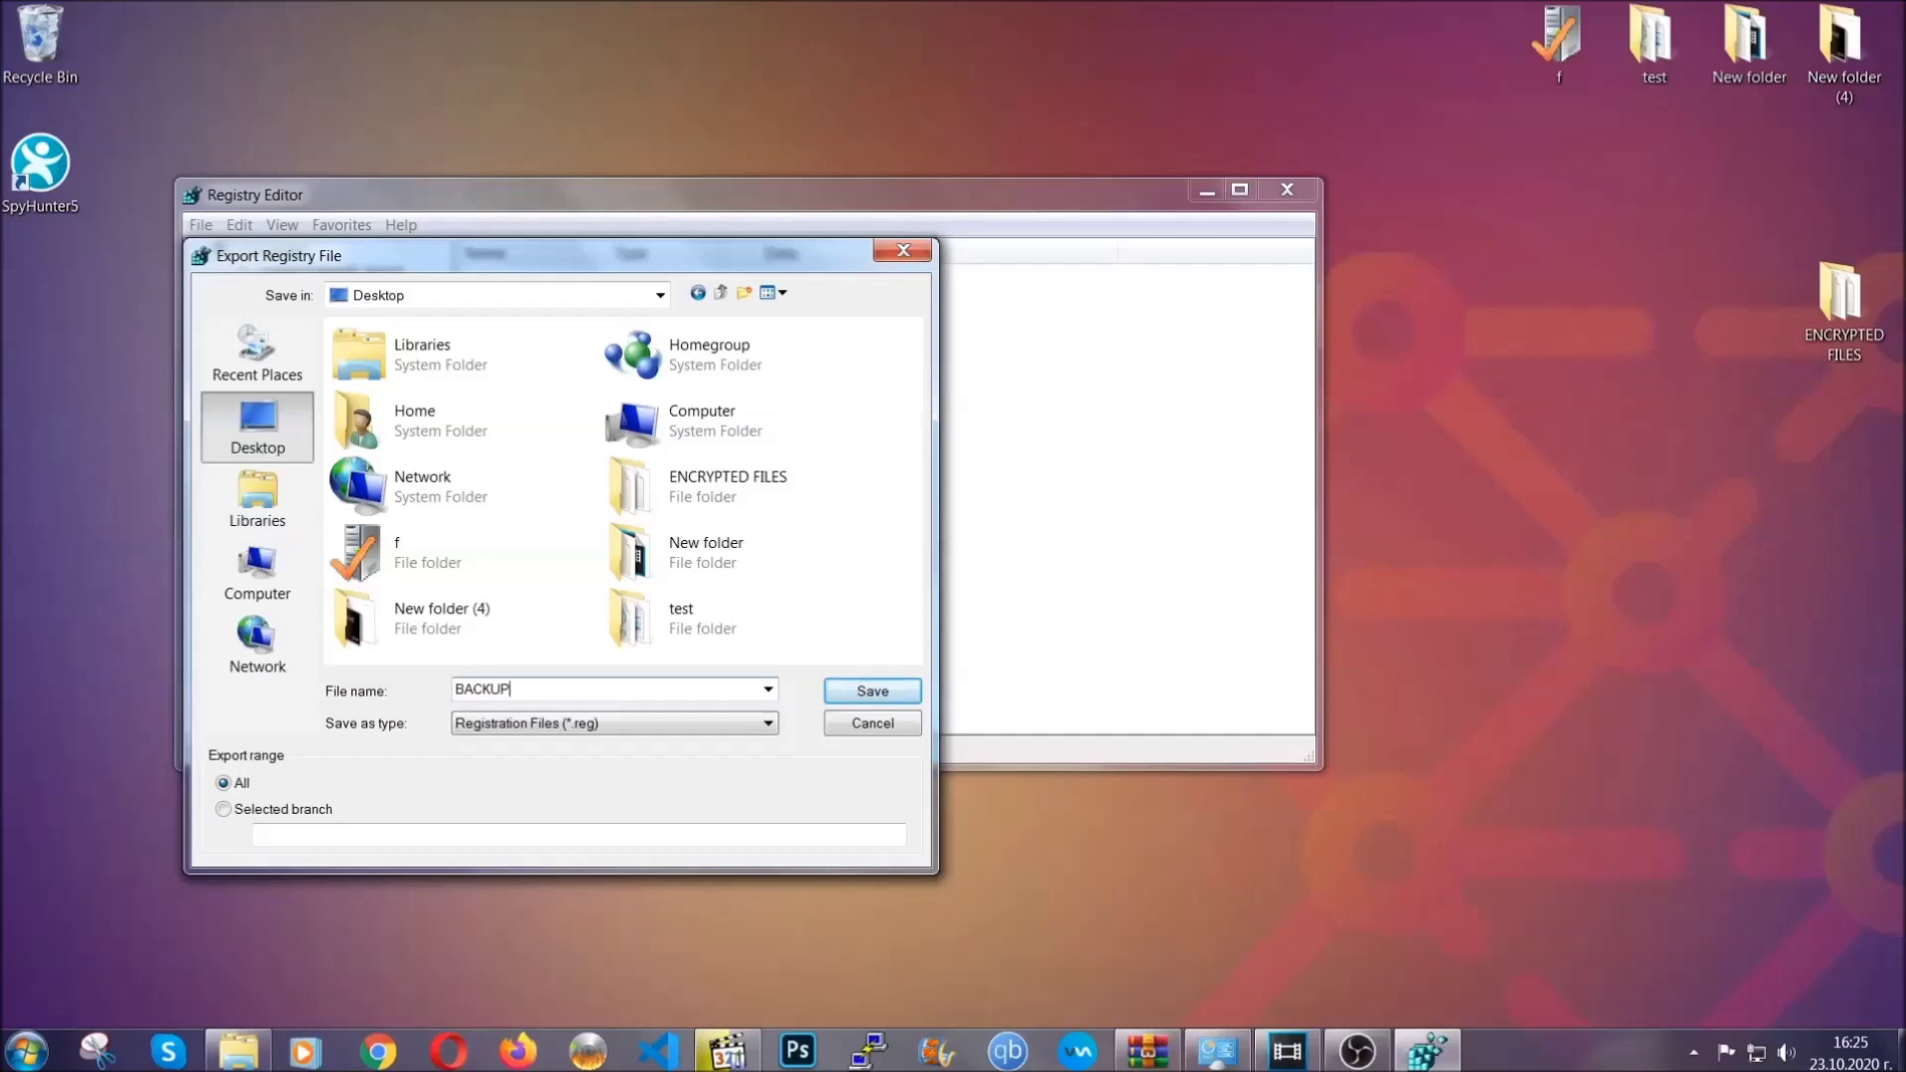
click(862, 695)
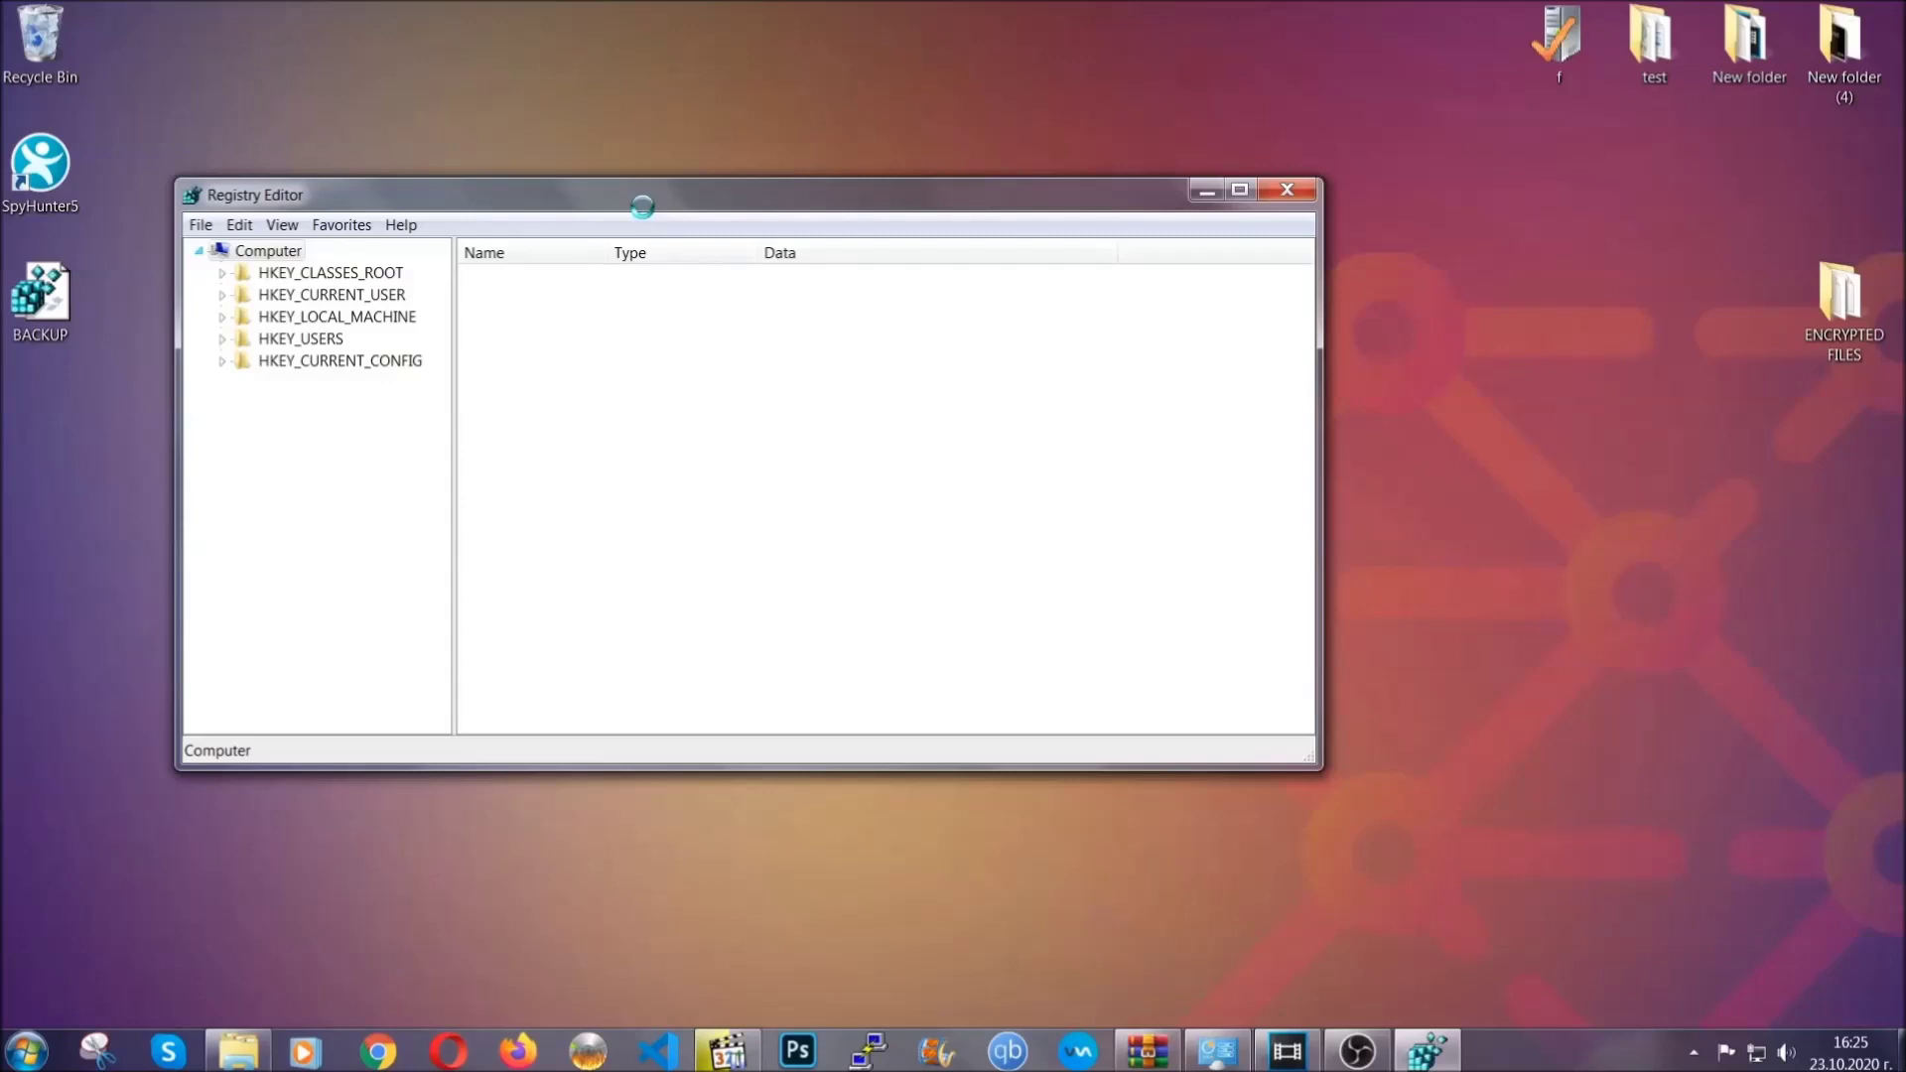
Open Registry Editor's Find dialog (Ctrl+F) to search key names for RunOnce.
drag(644, 209, 832, 272)
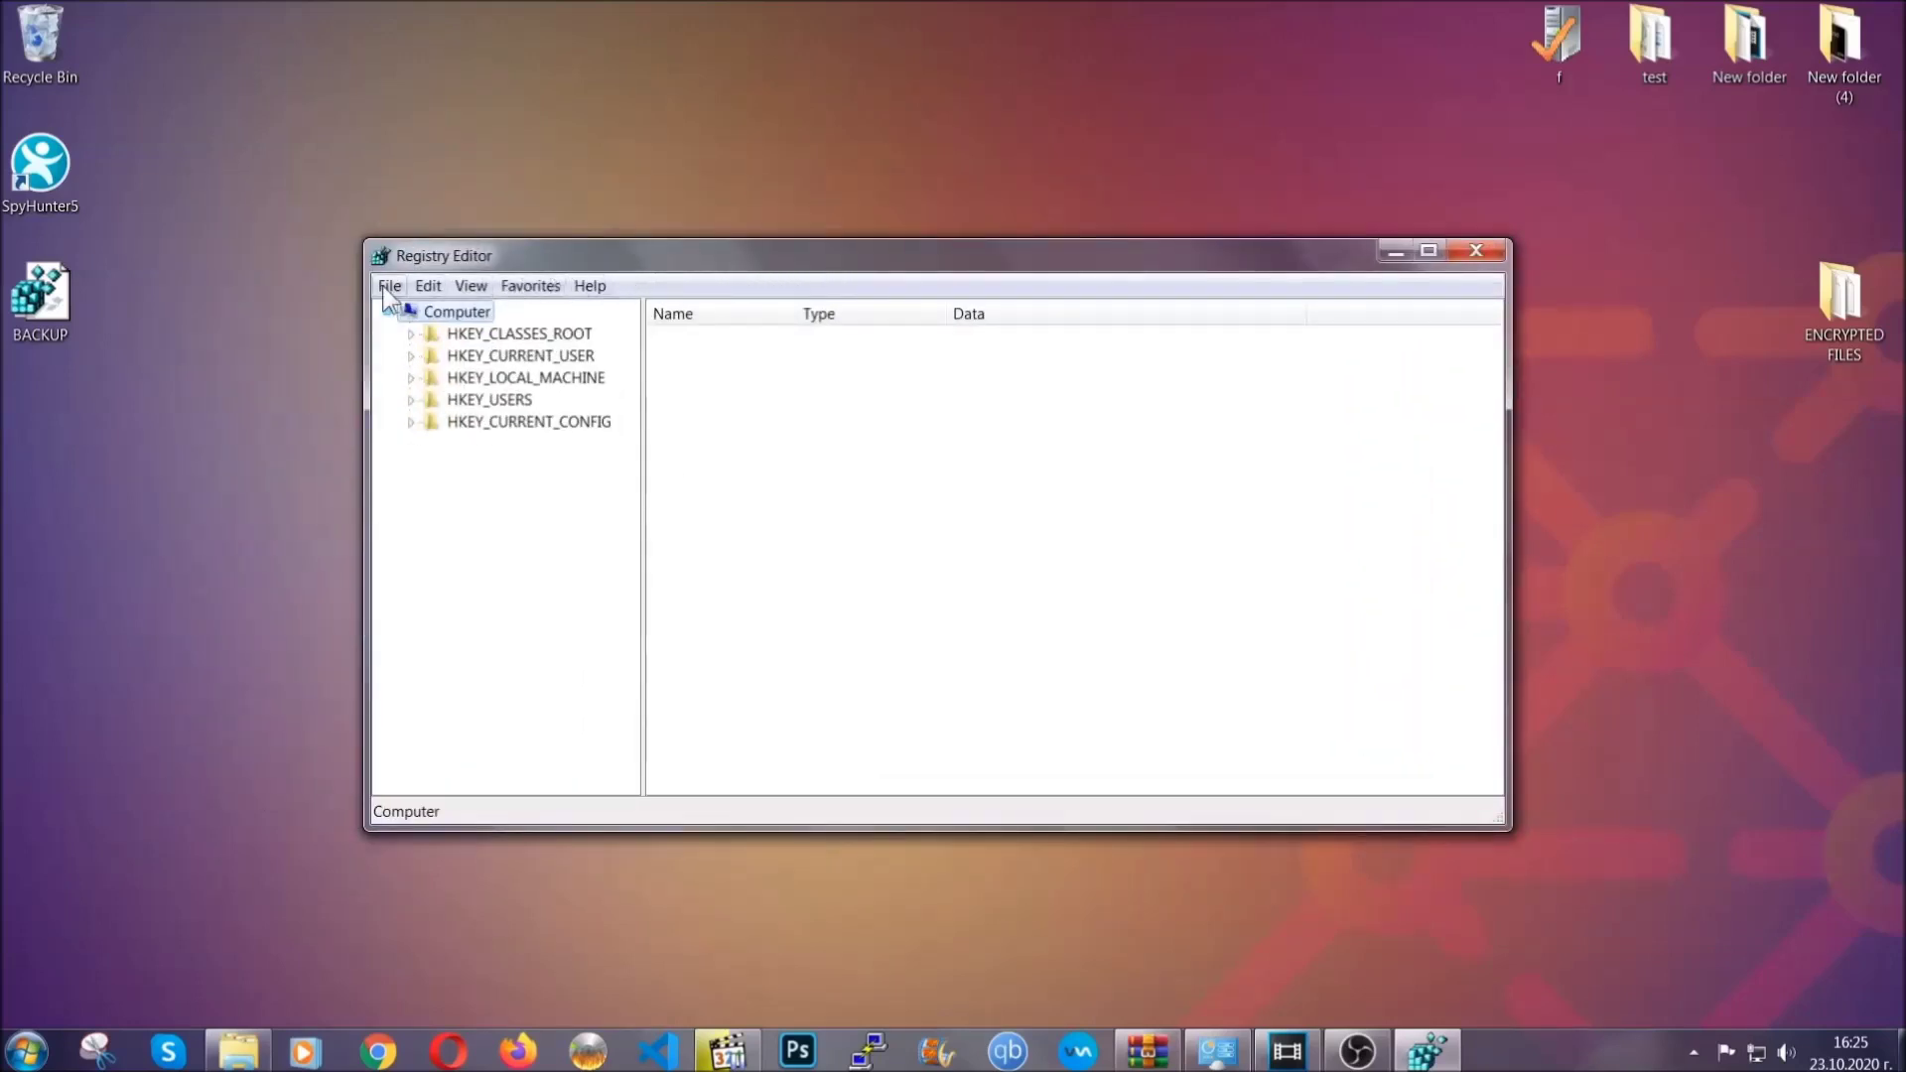
click(391, 289)
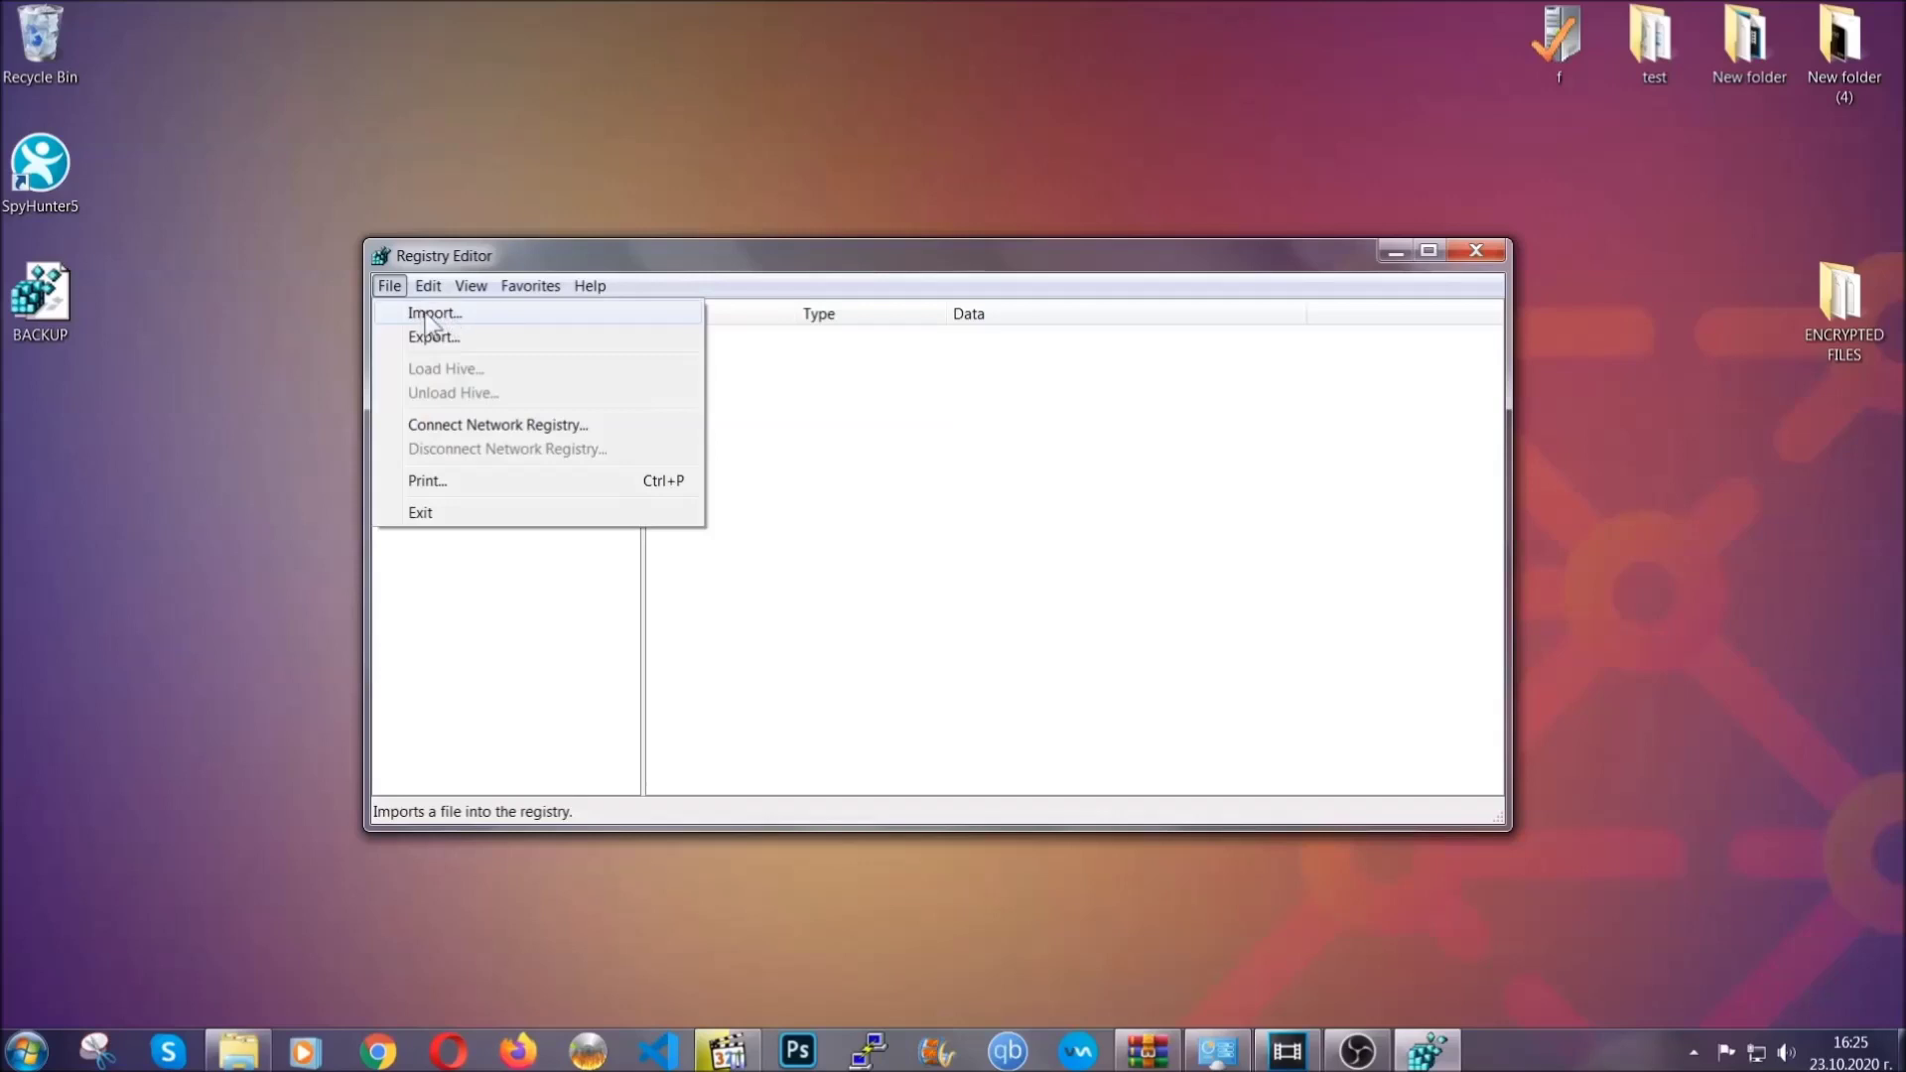
click(391, 288)
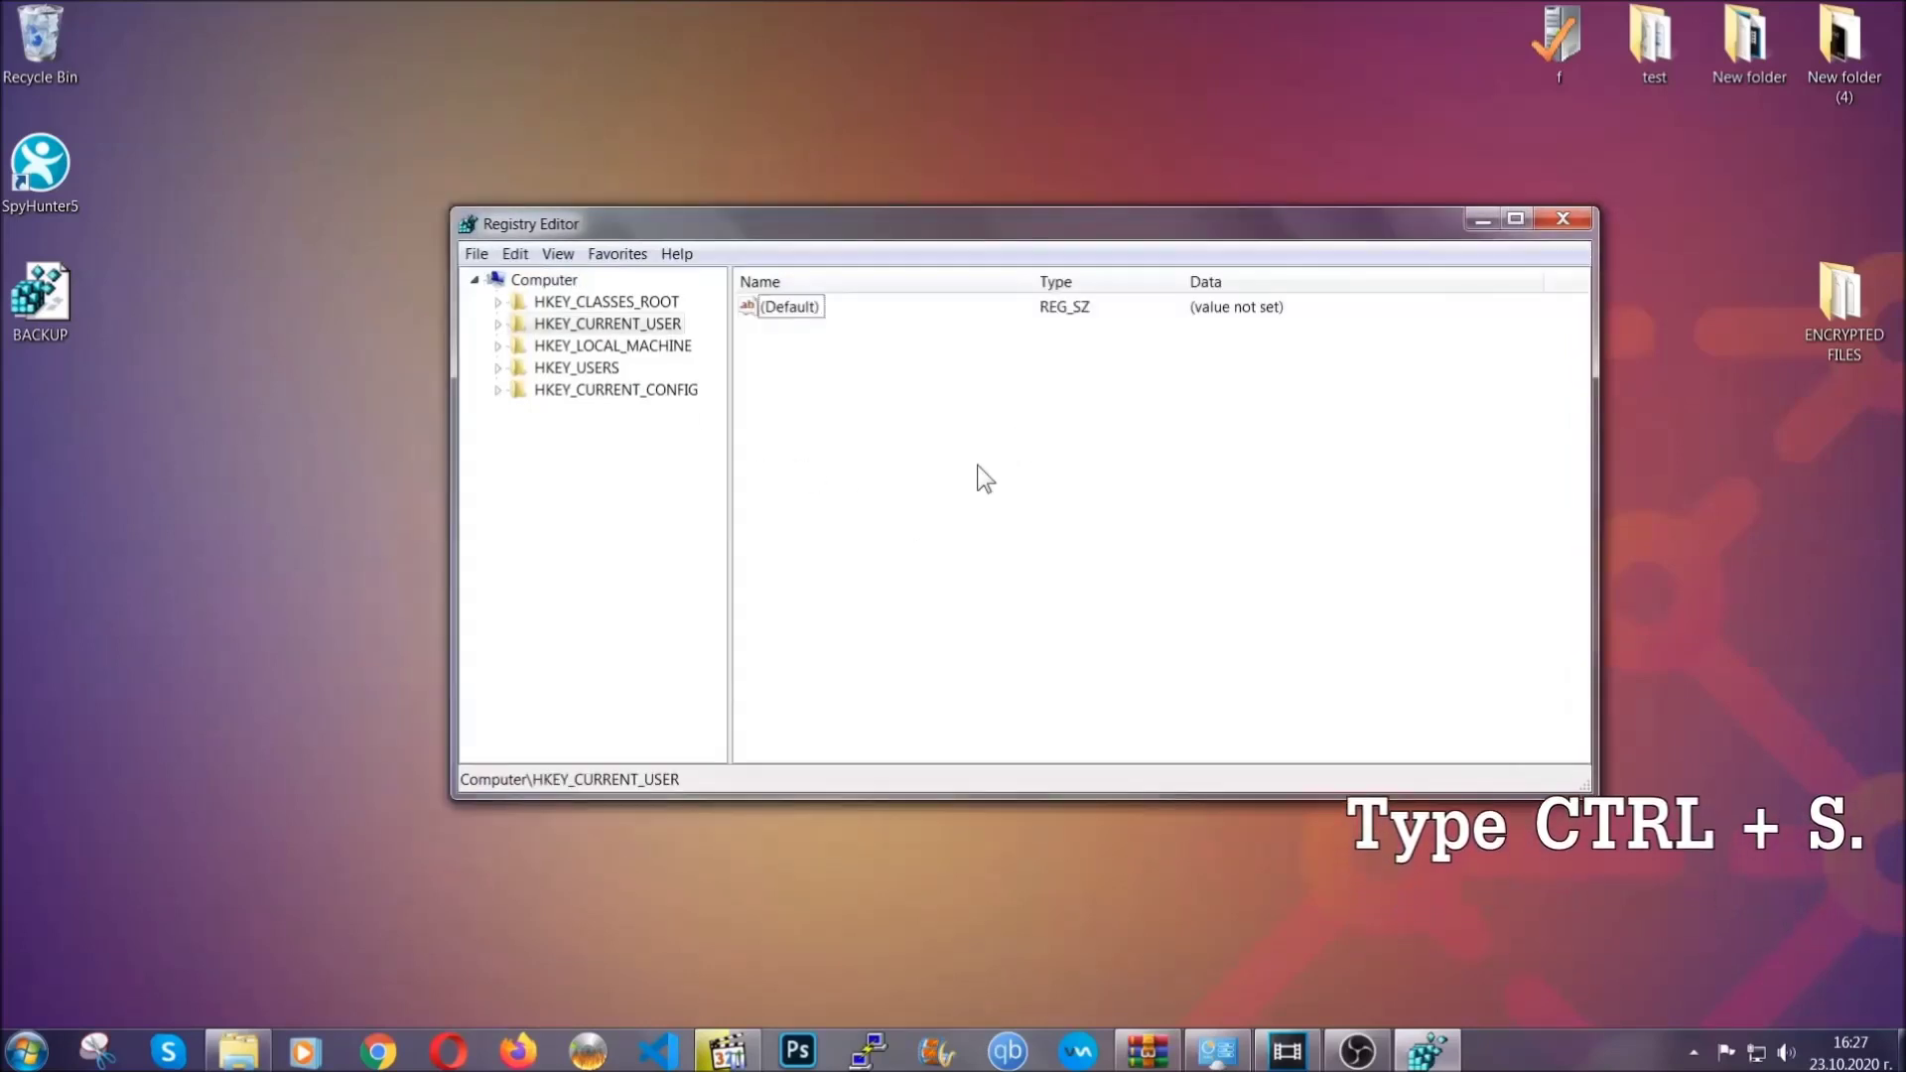
key(ctrl+f)
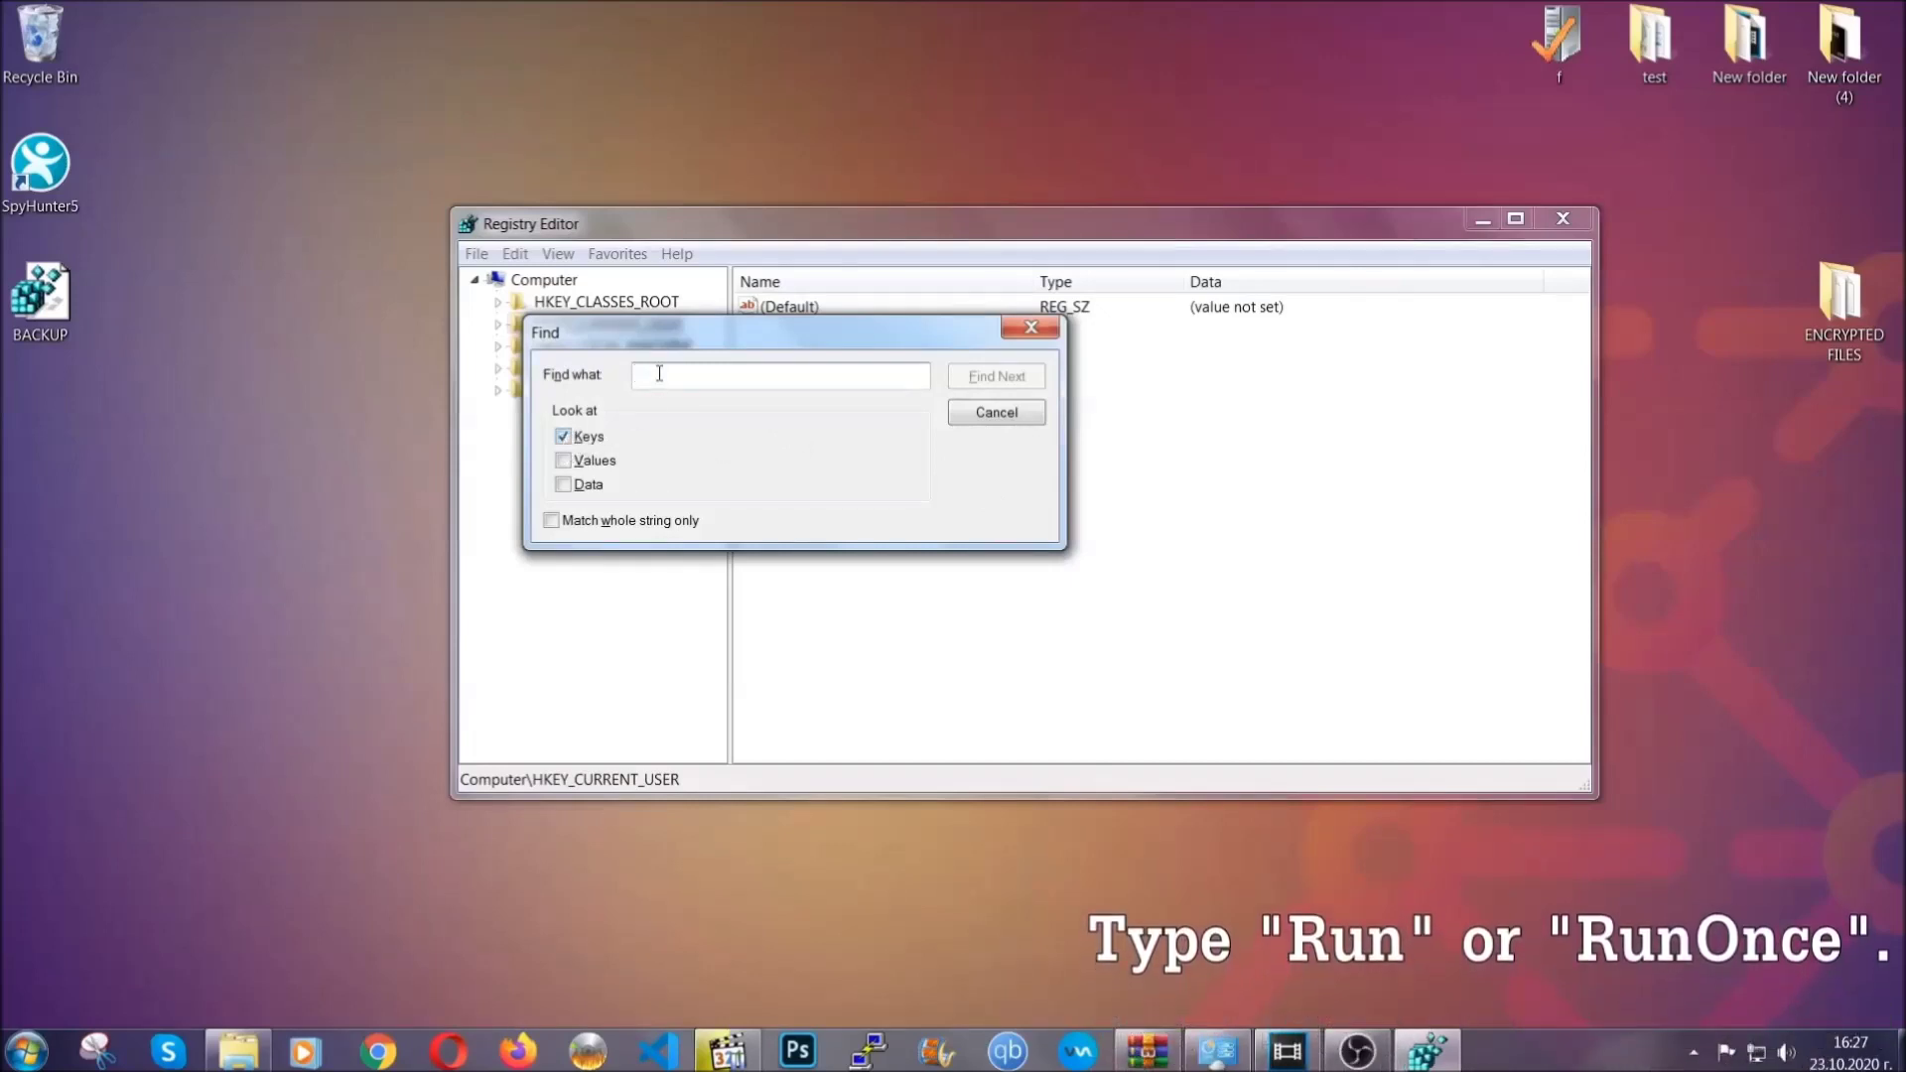
text(RunO)
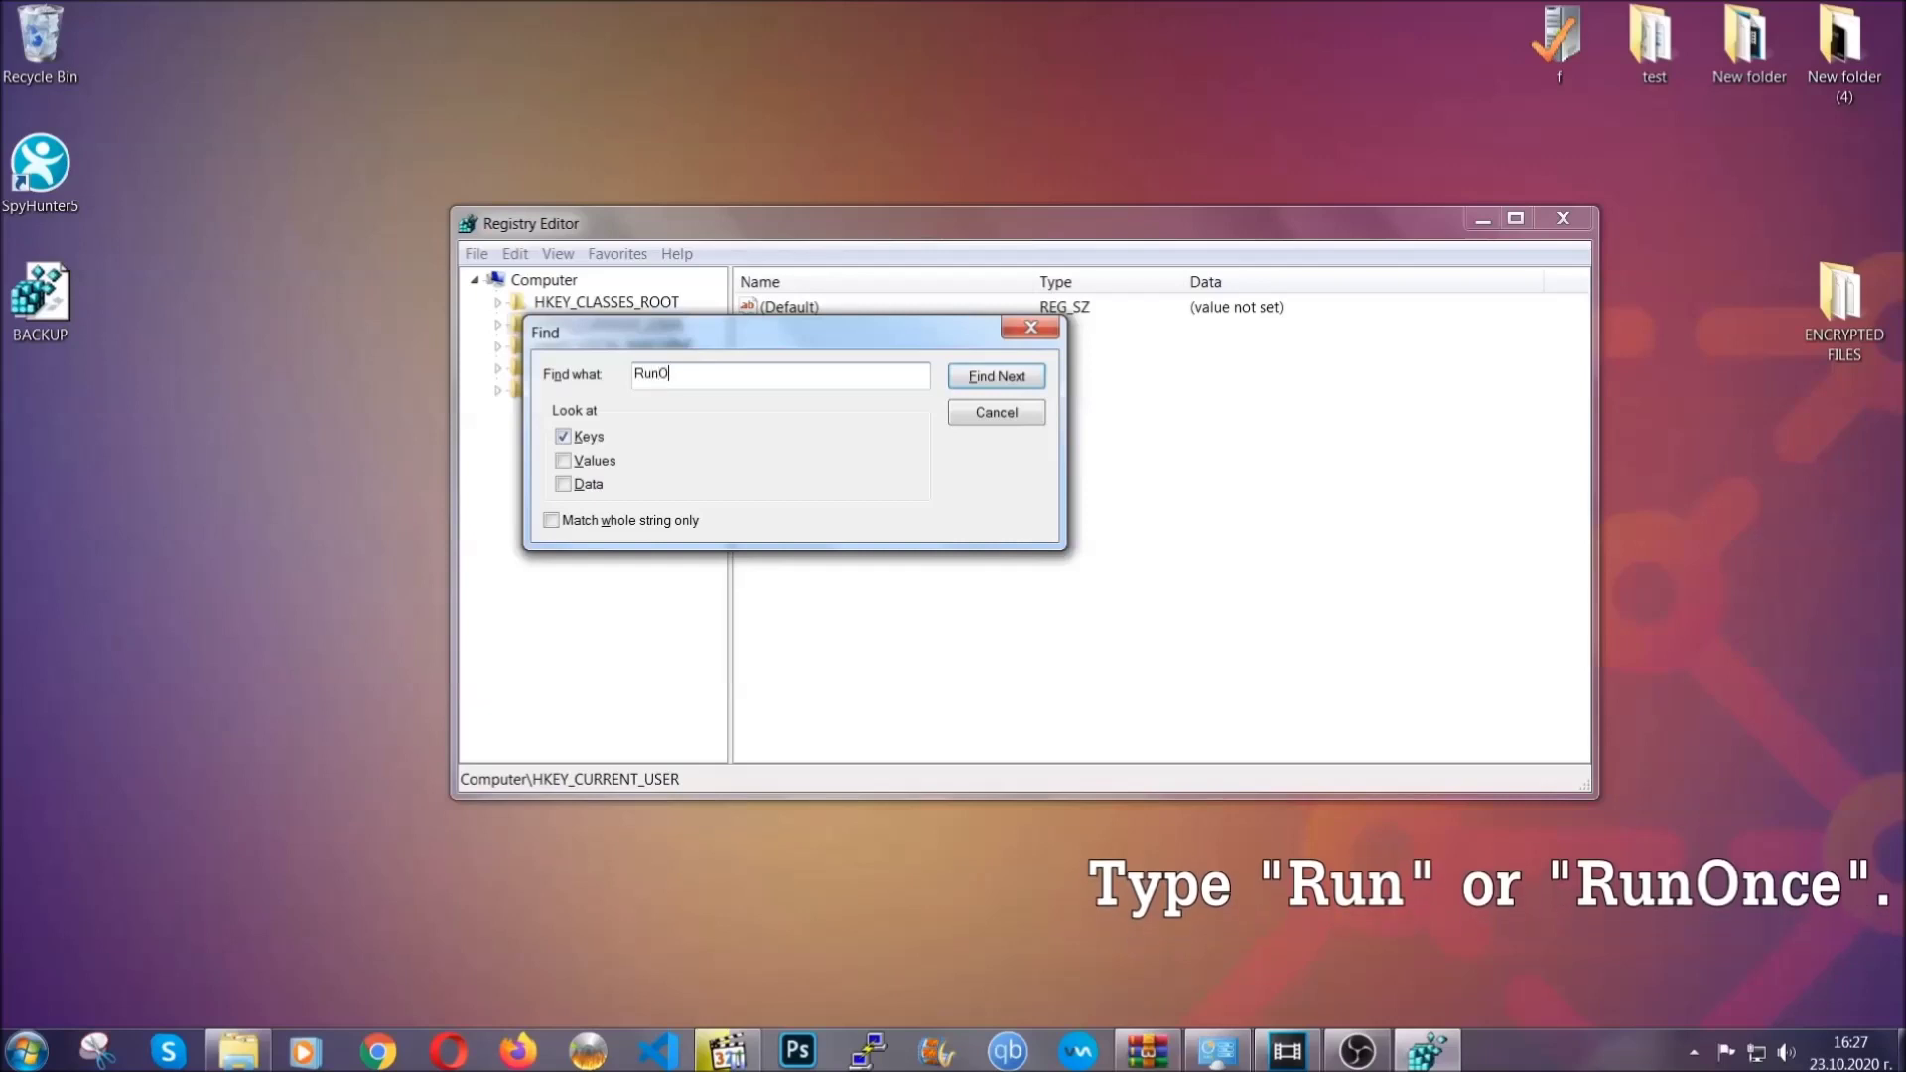
text(nce)
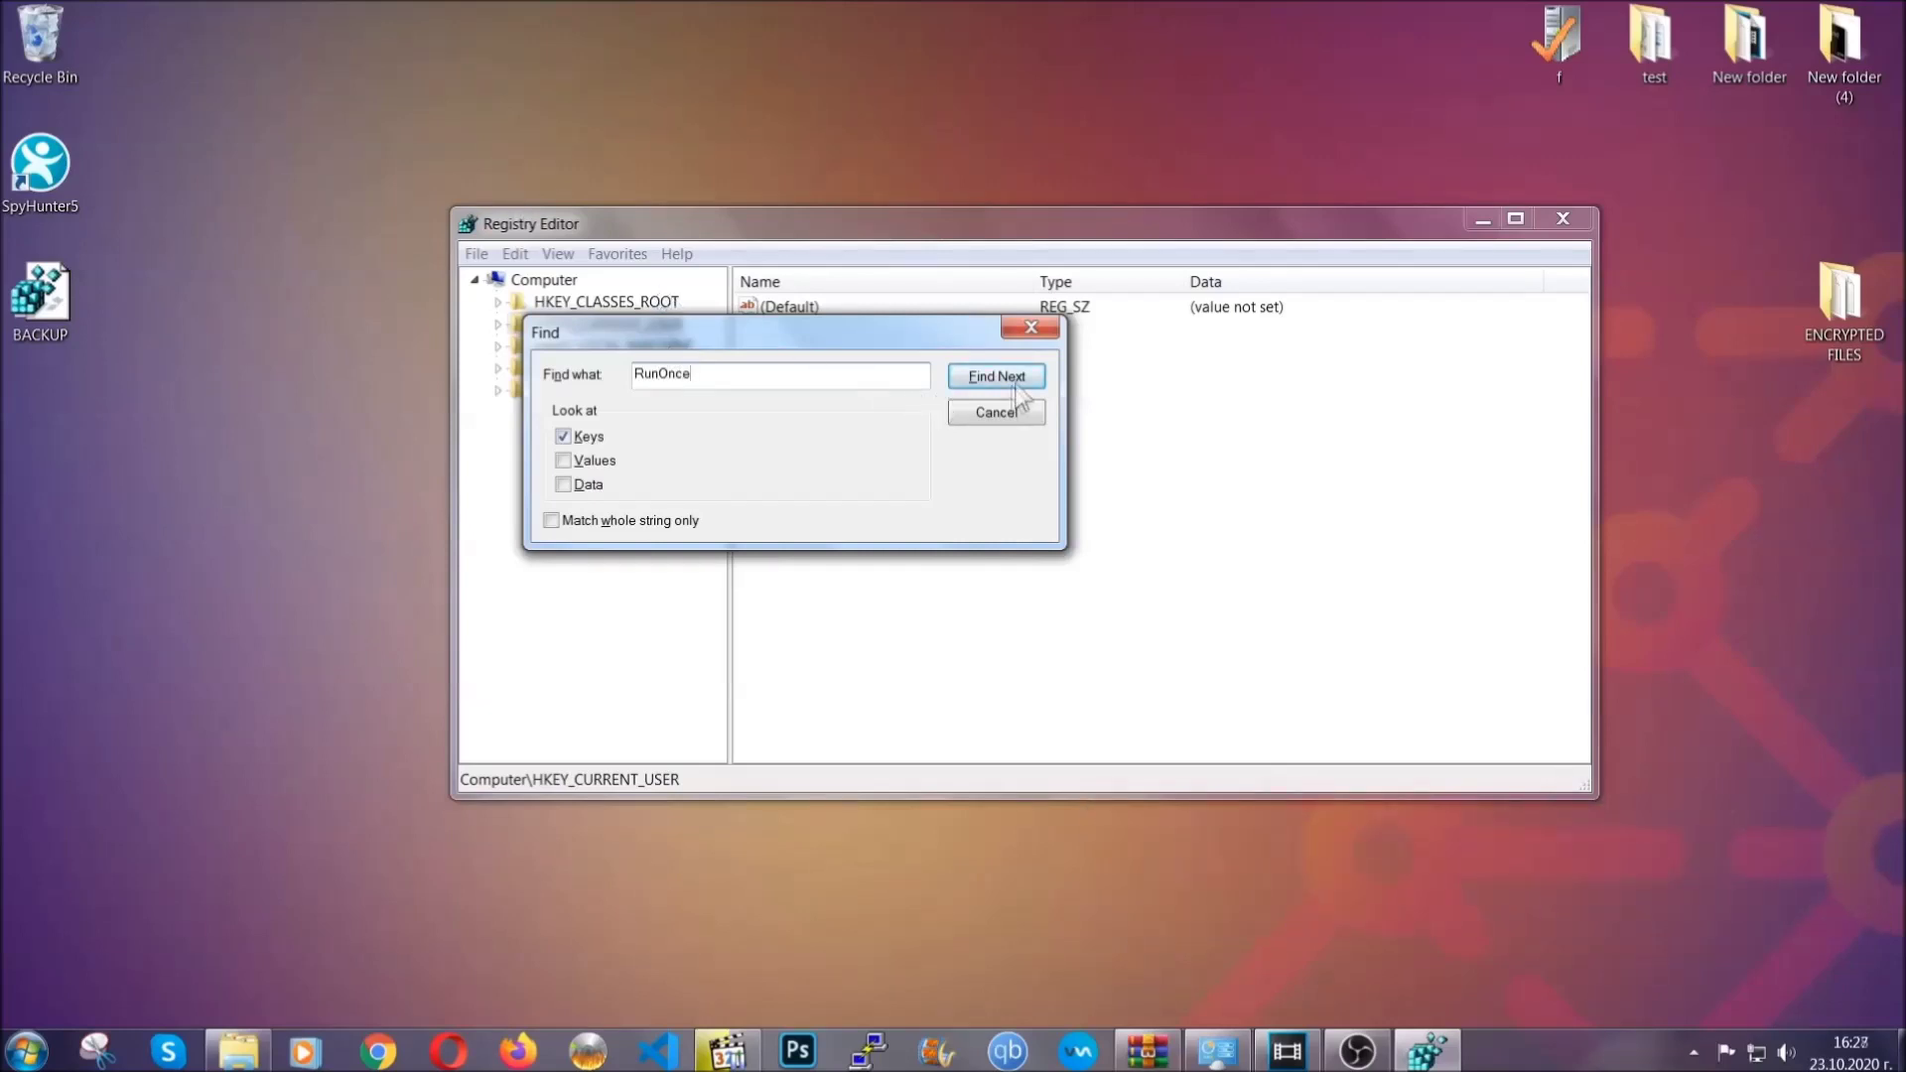
Locate the Run startup key and permanently delete its THE VIRUS value.
click(997, 377)
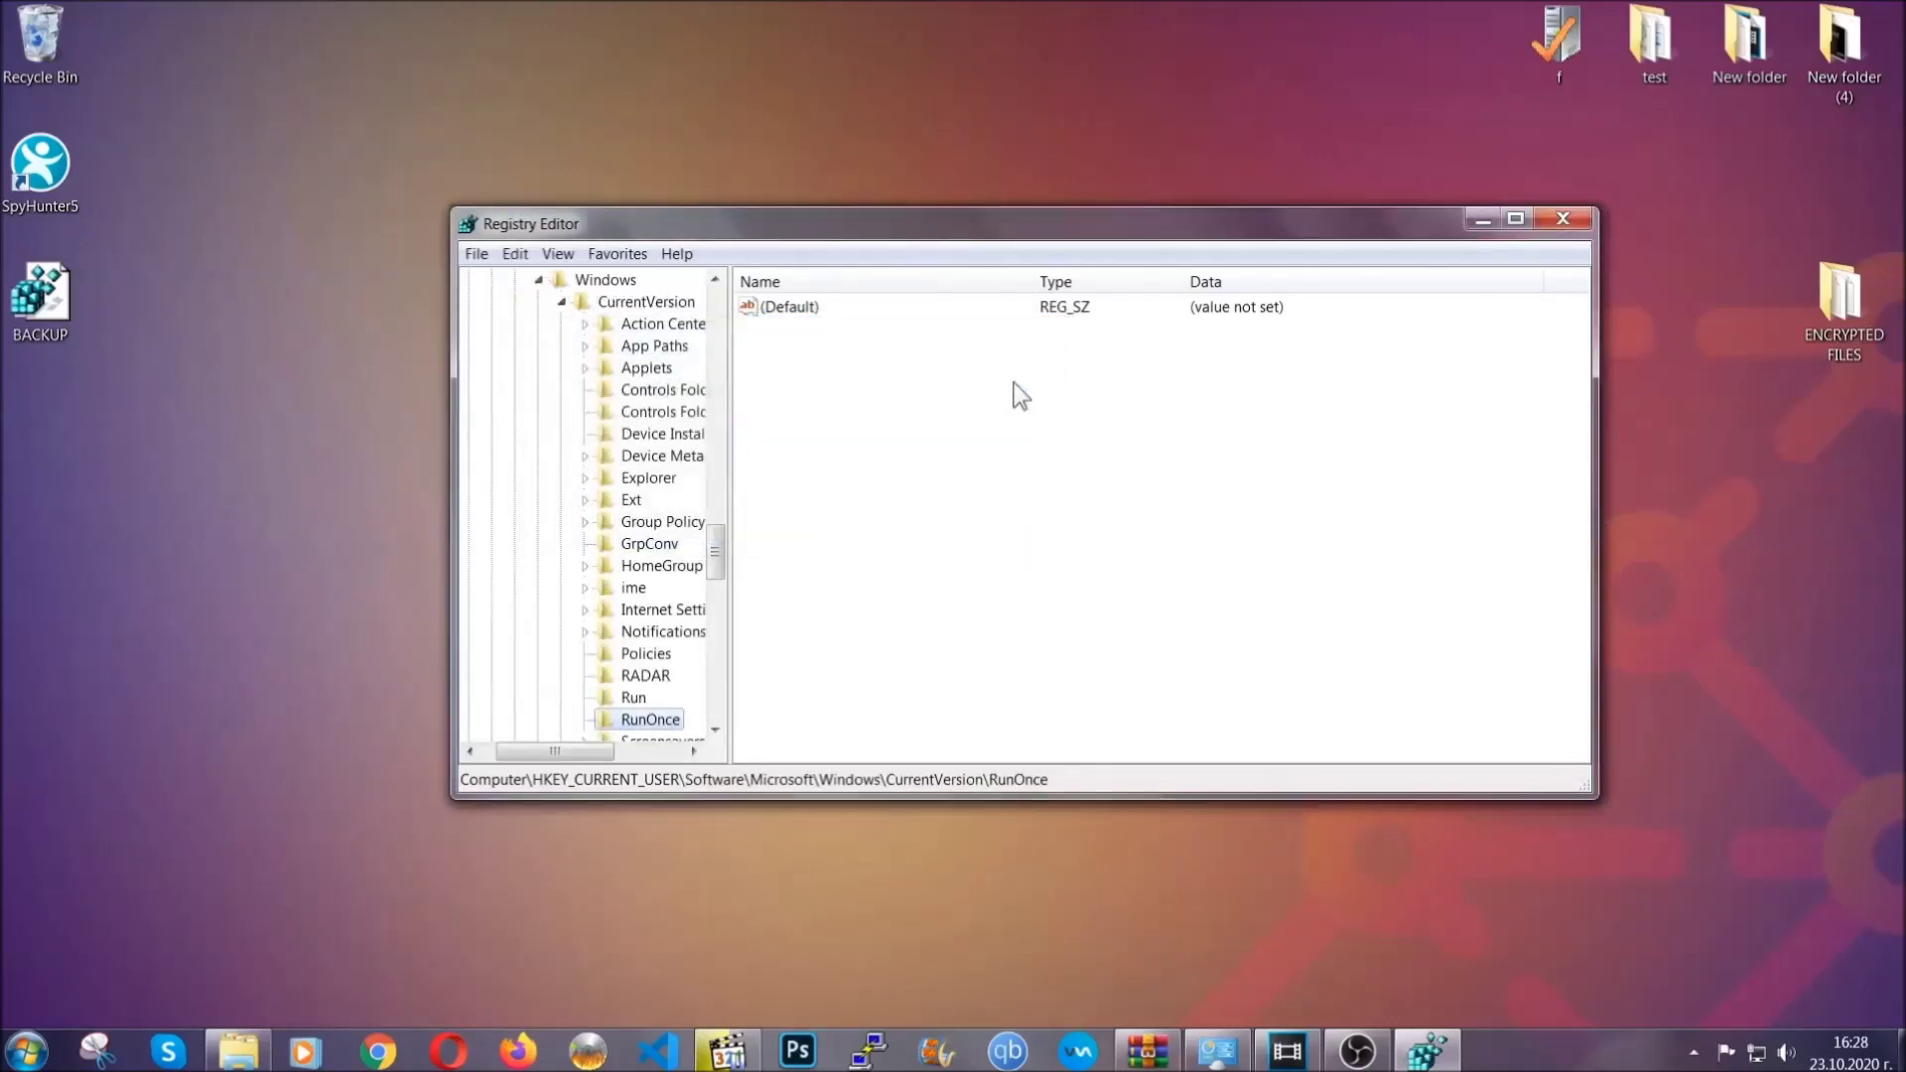
drag(721, 549, 721, 573)
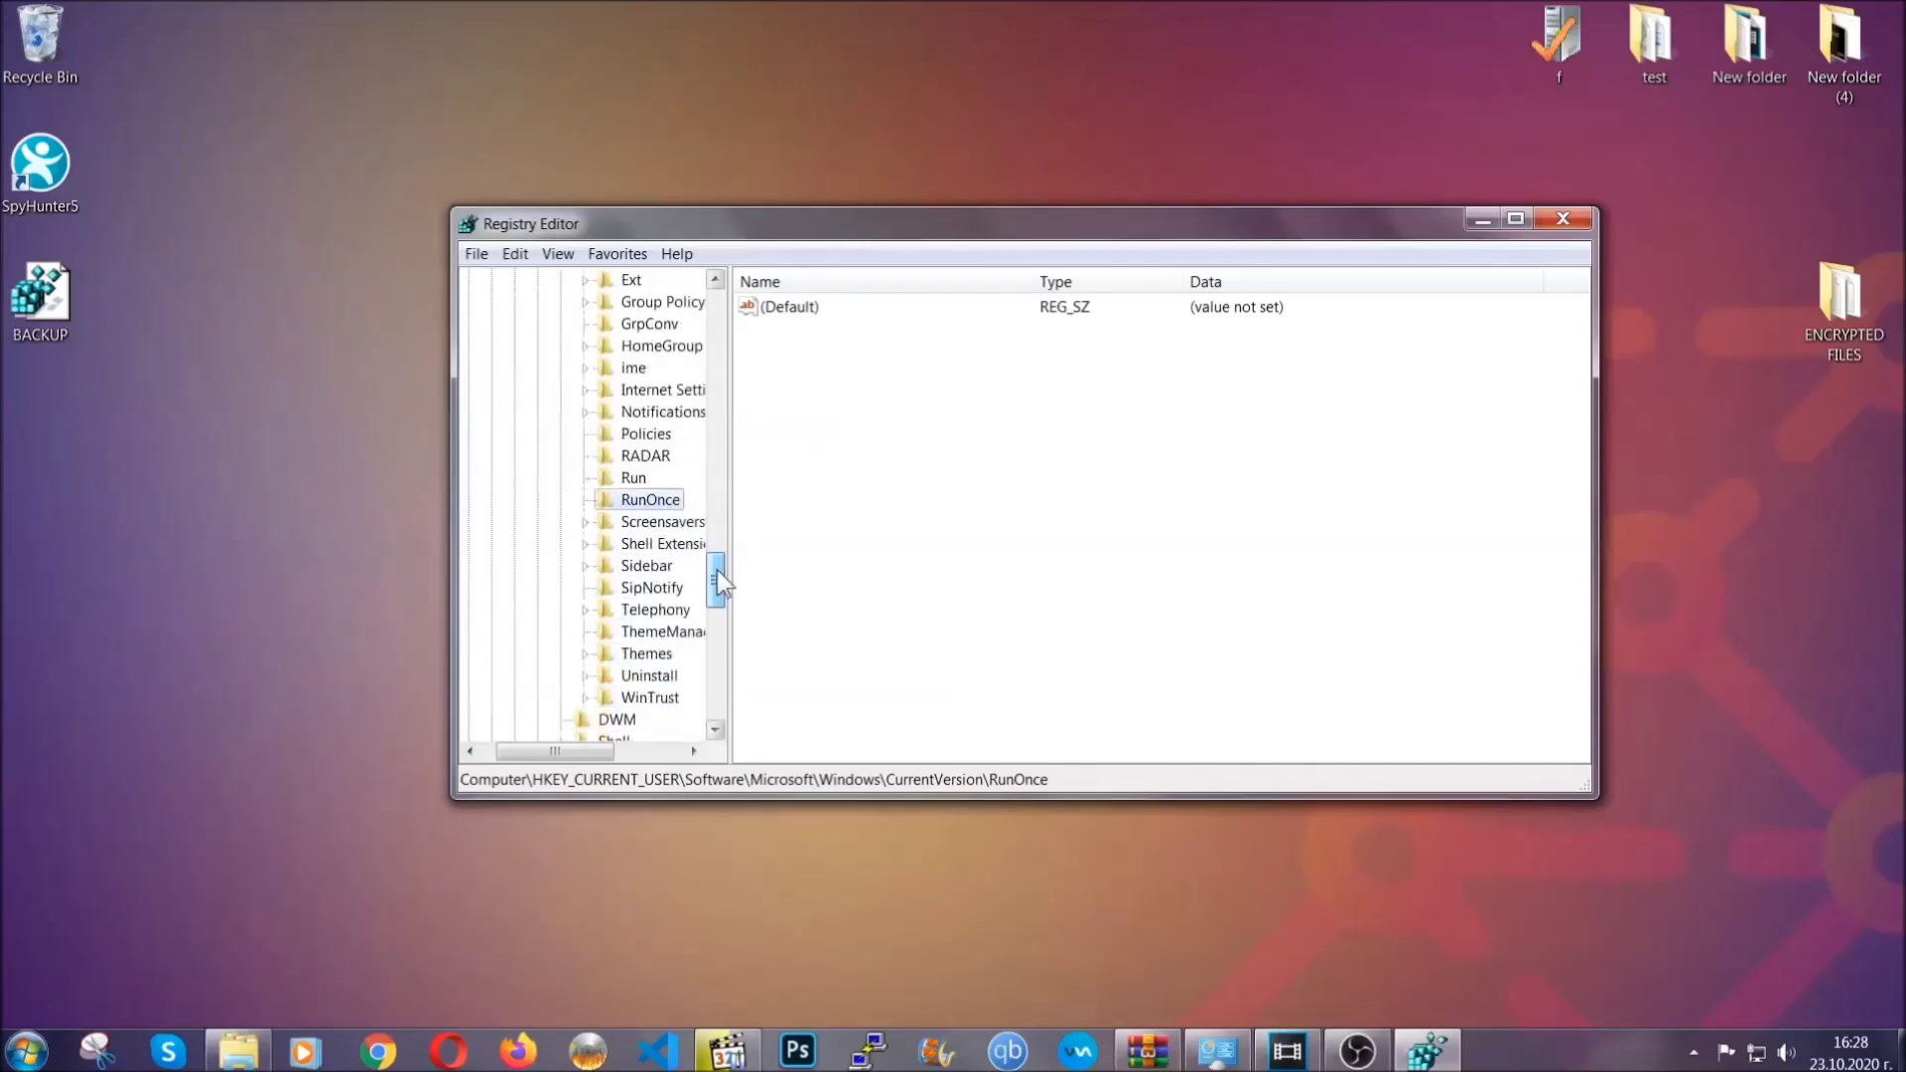
click(633, 478)
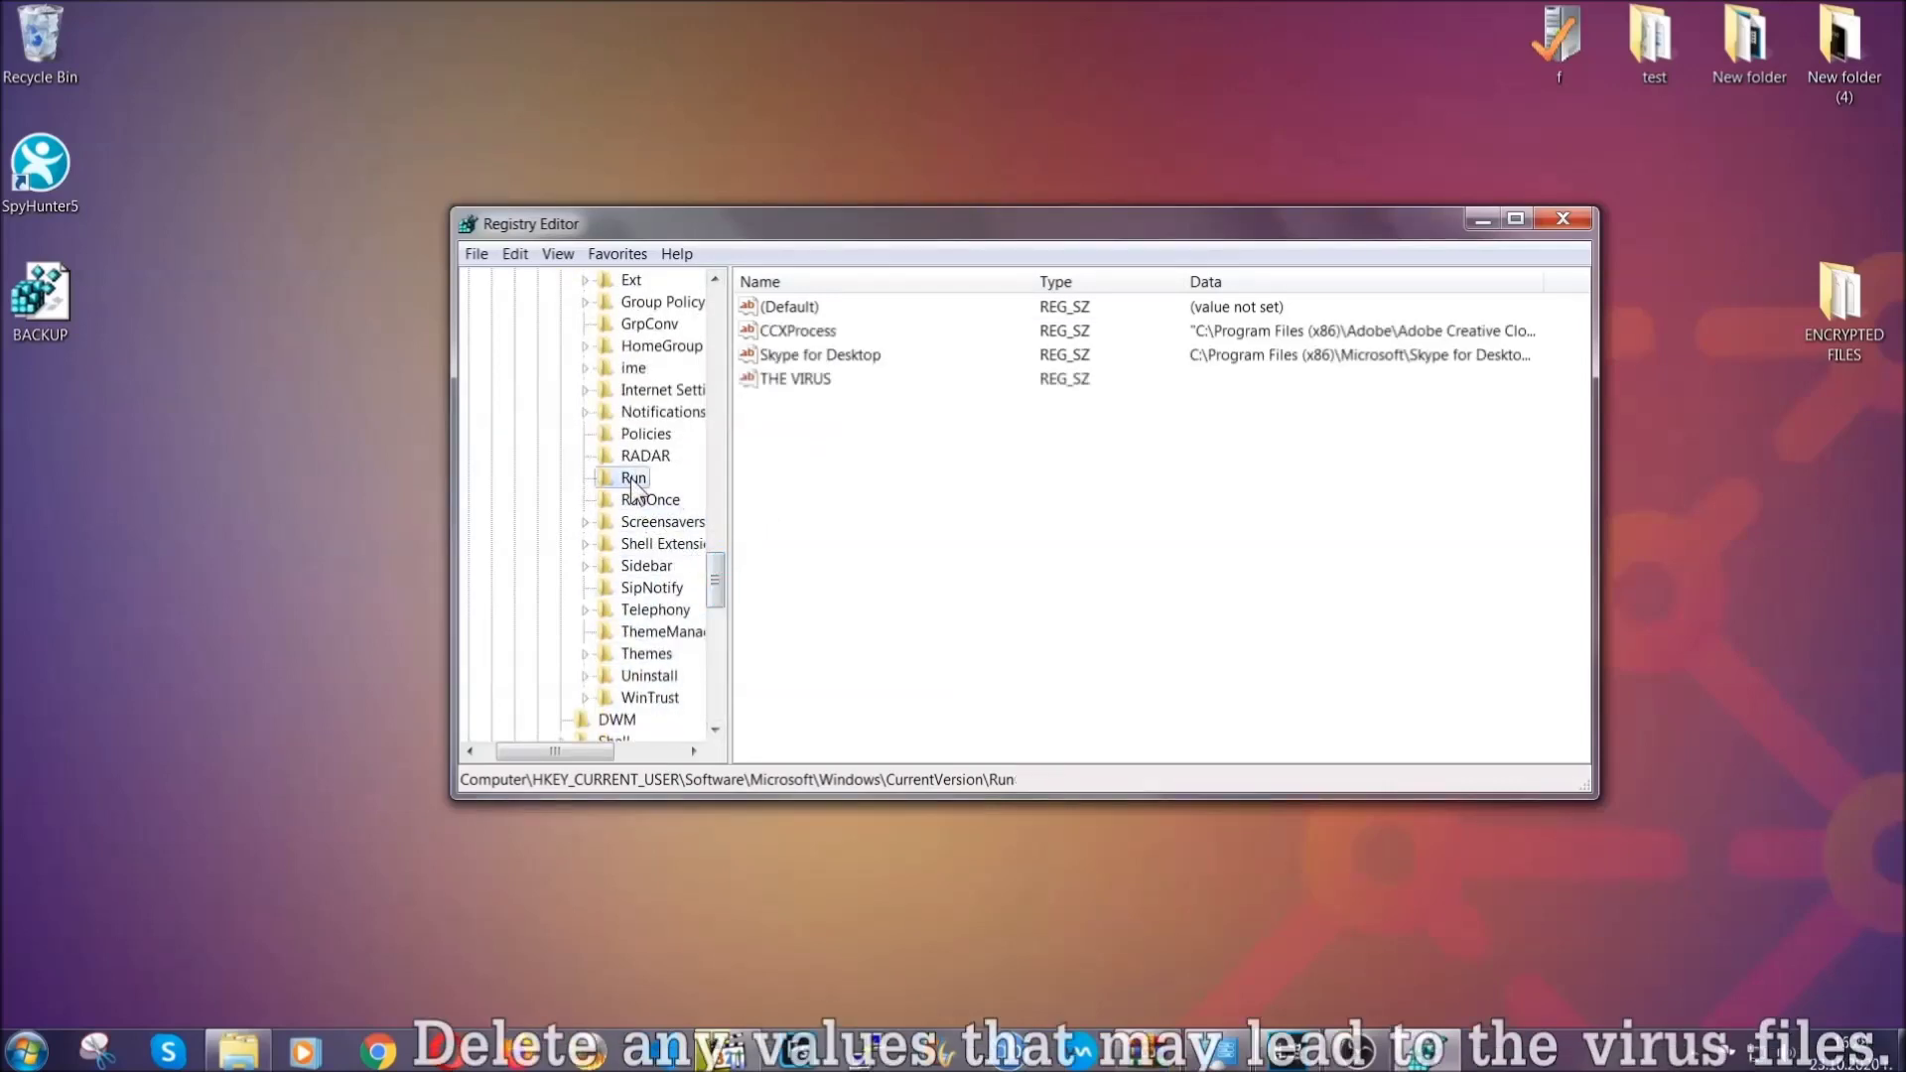
click(784, 384)
right_click(783, 384)
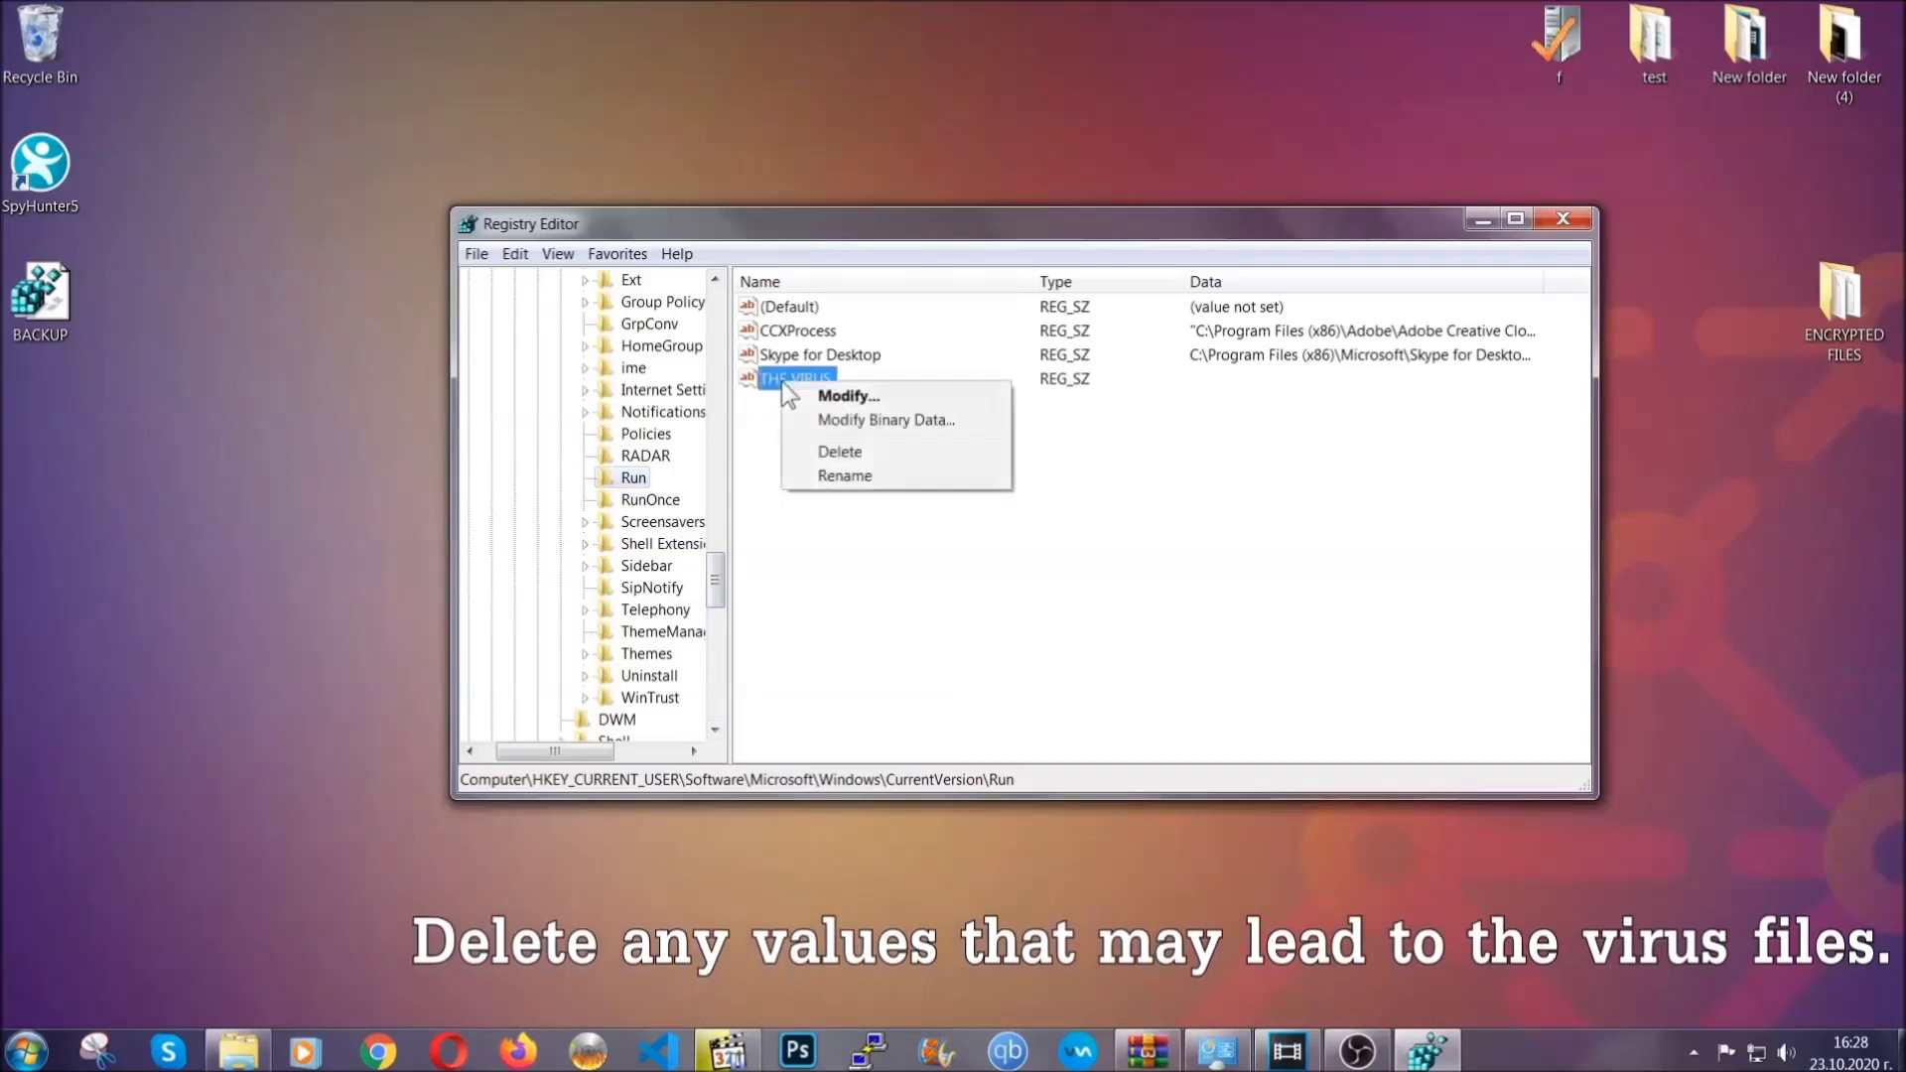
click(819, 453)
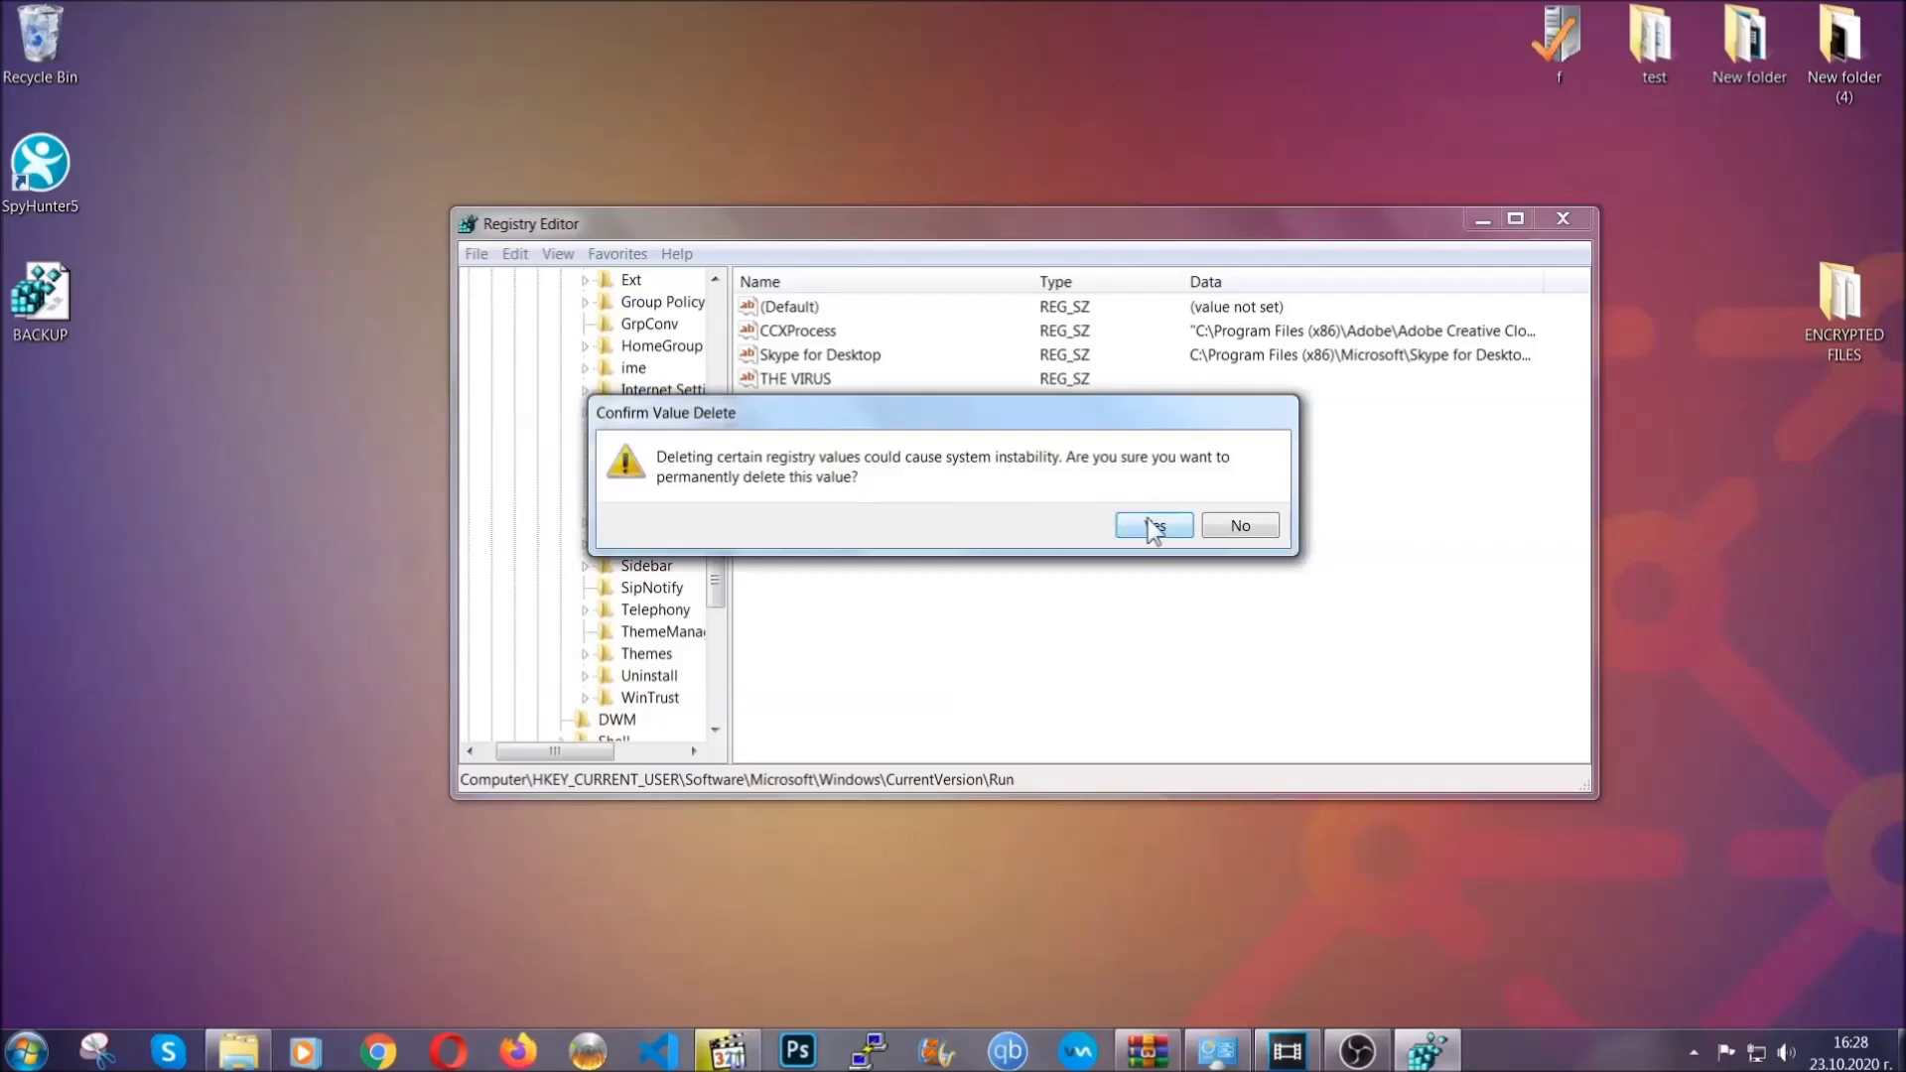
click(1154, 527)
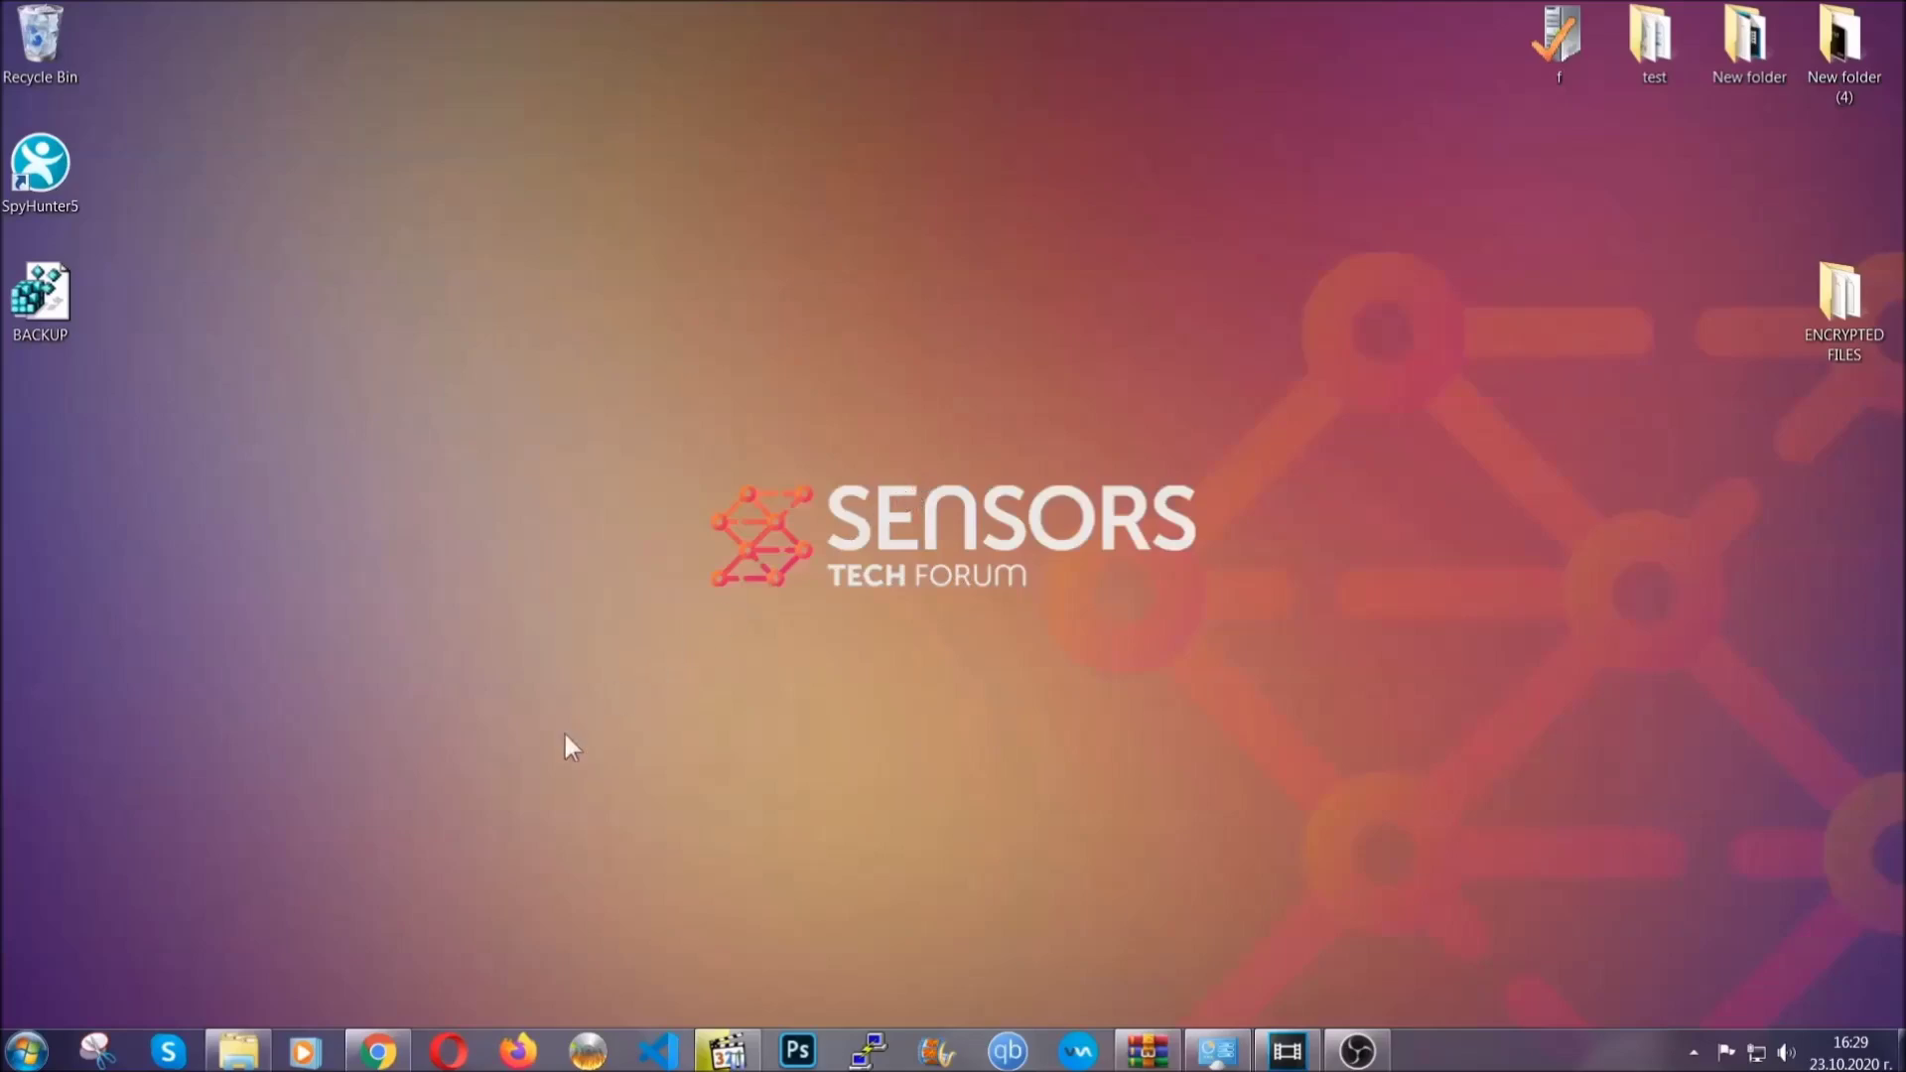
Return to the SensorsTechForum recovery article and expand 'Method 2 - Restore Data via Windows Backup'.
click(379, 1052)
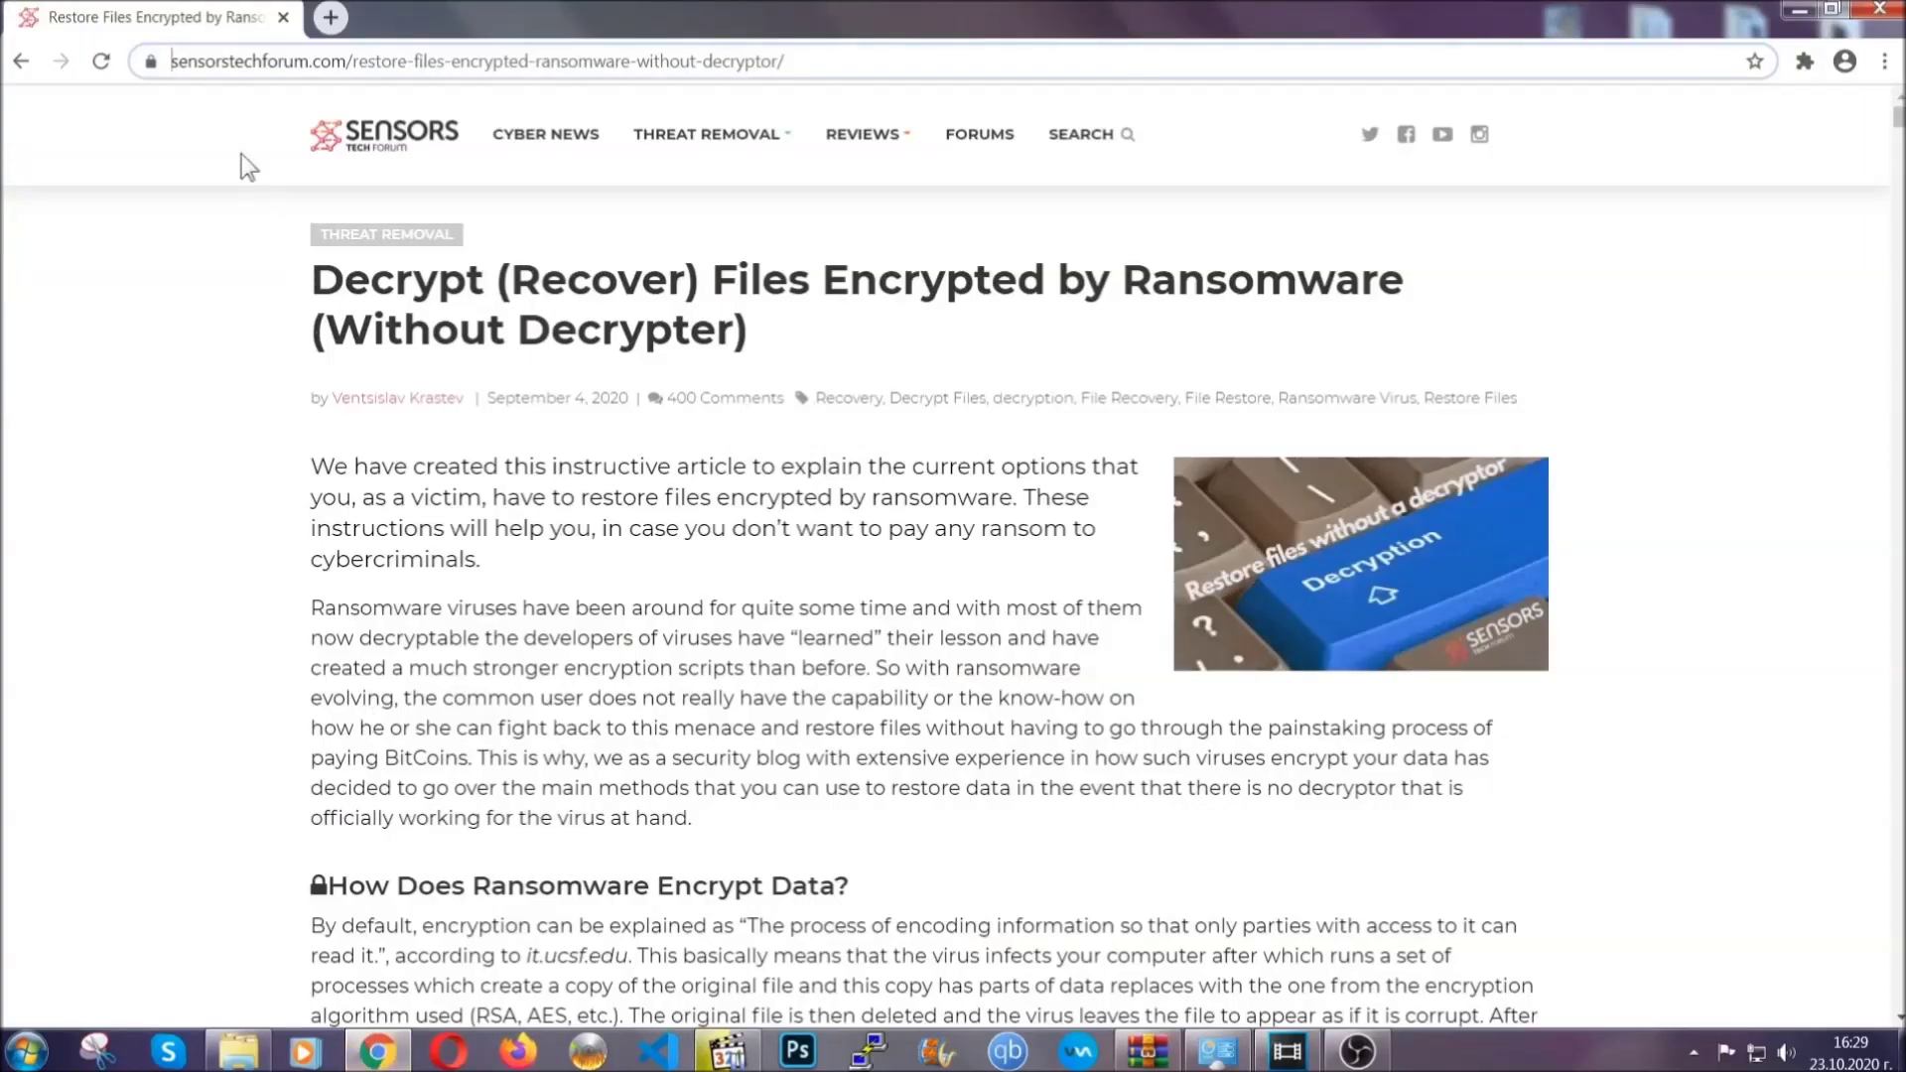
drag(171, 61, 859, 70)
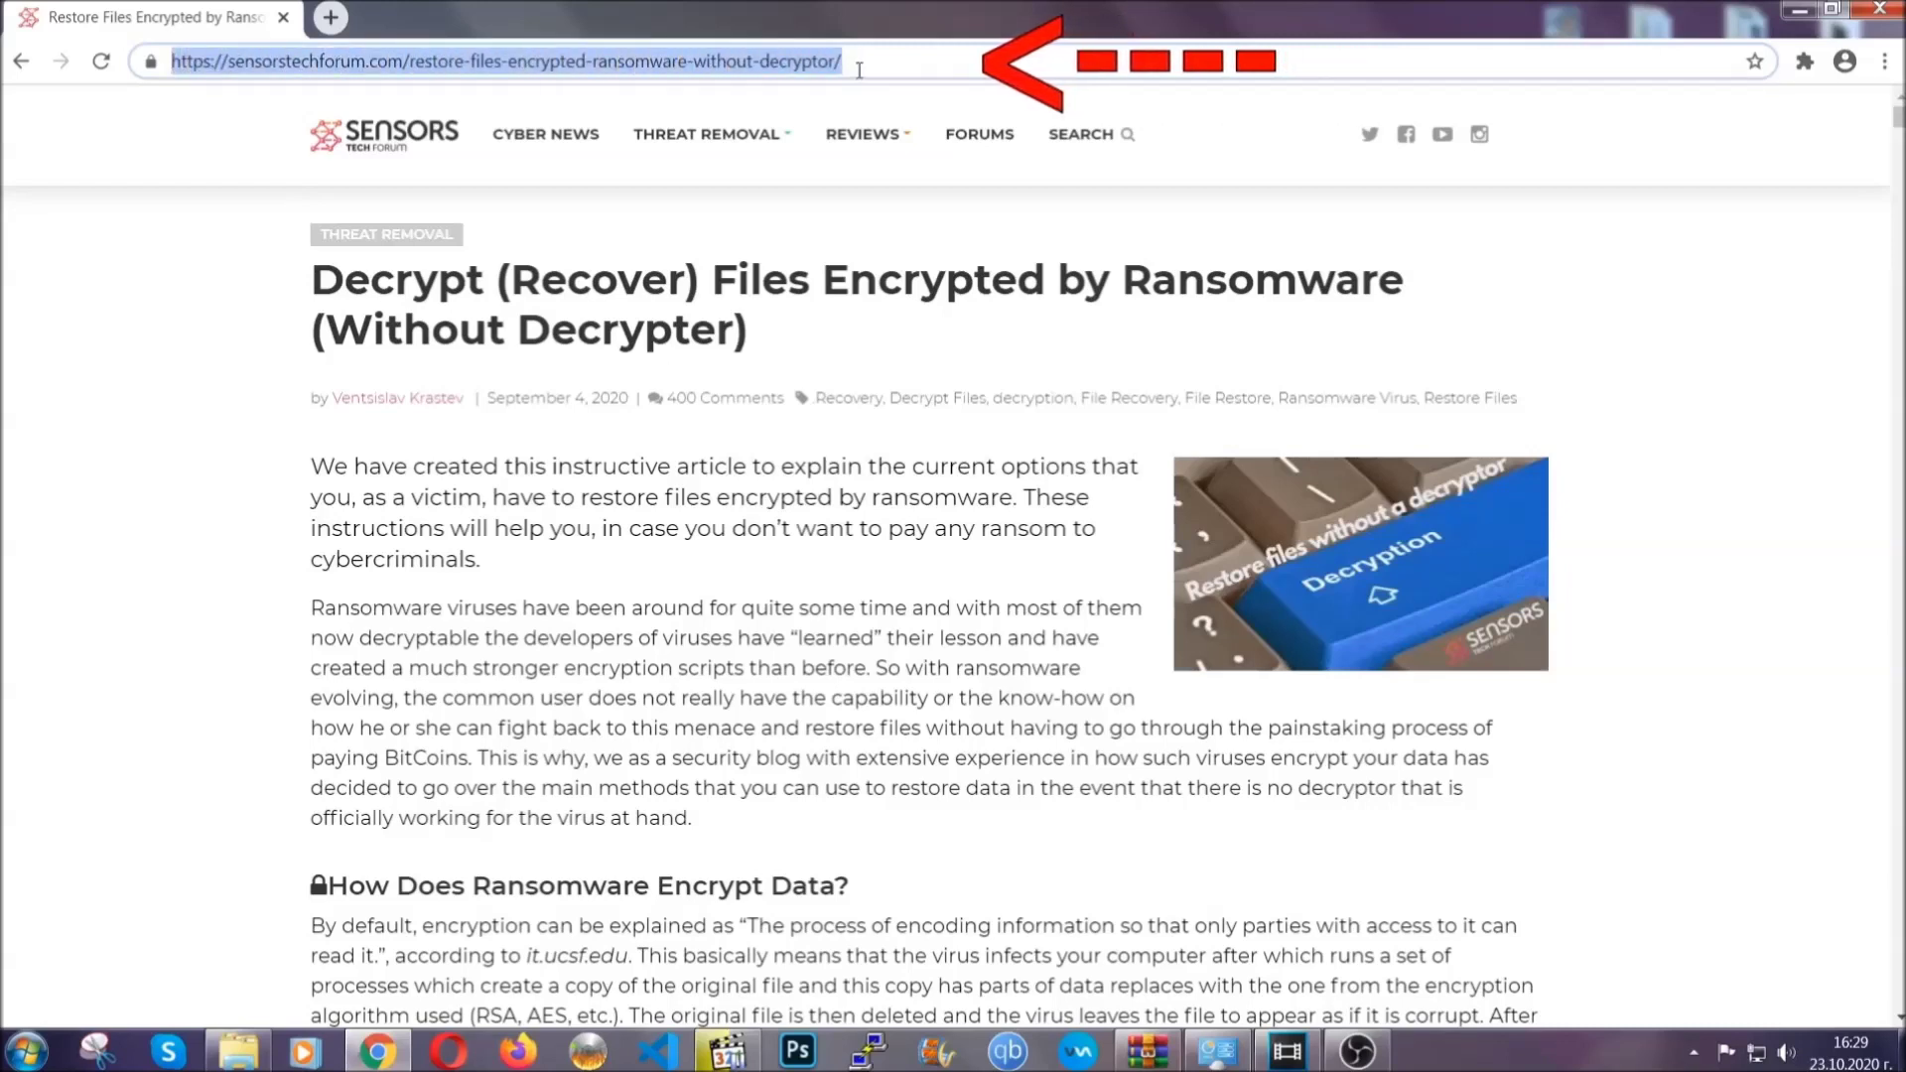
mouse_move(864, 135)
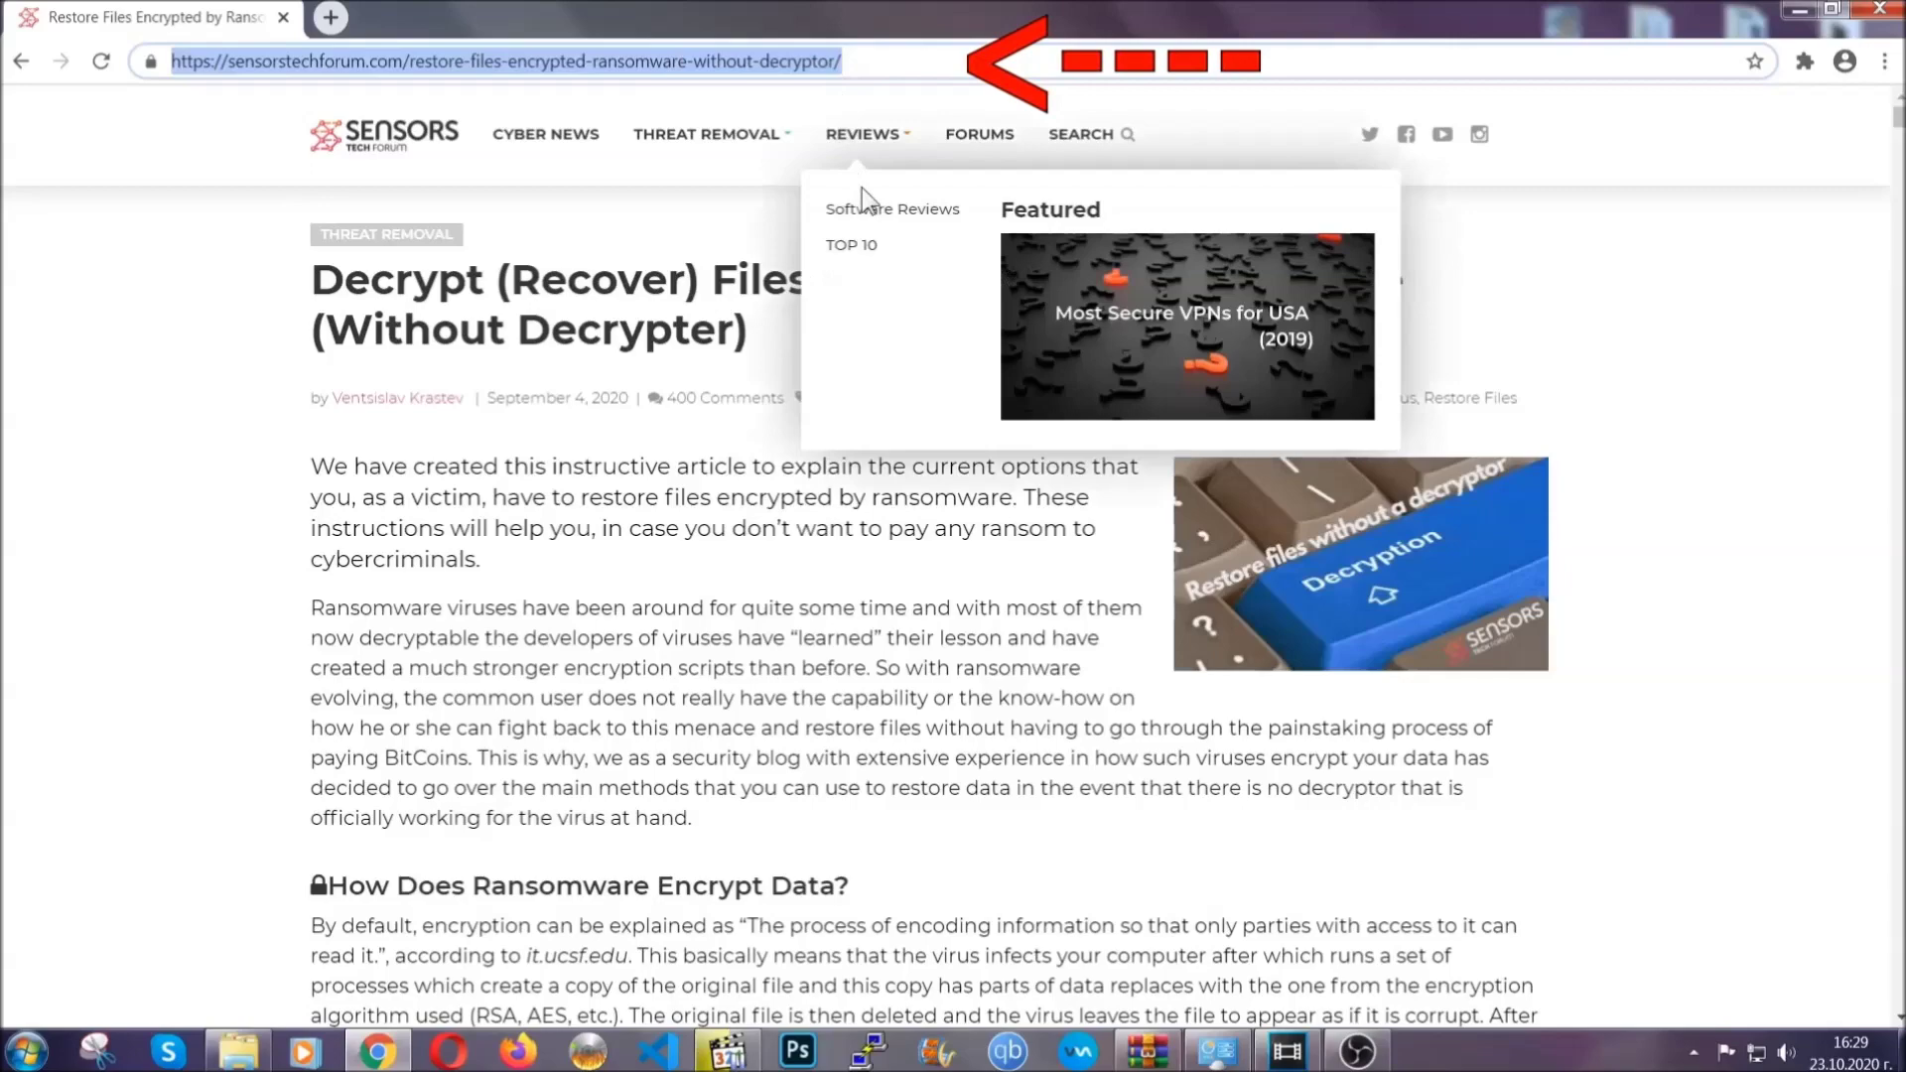
scroll(981, 541, down, 3)
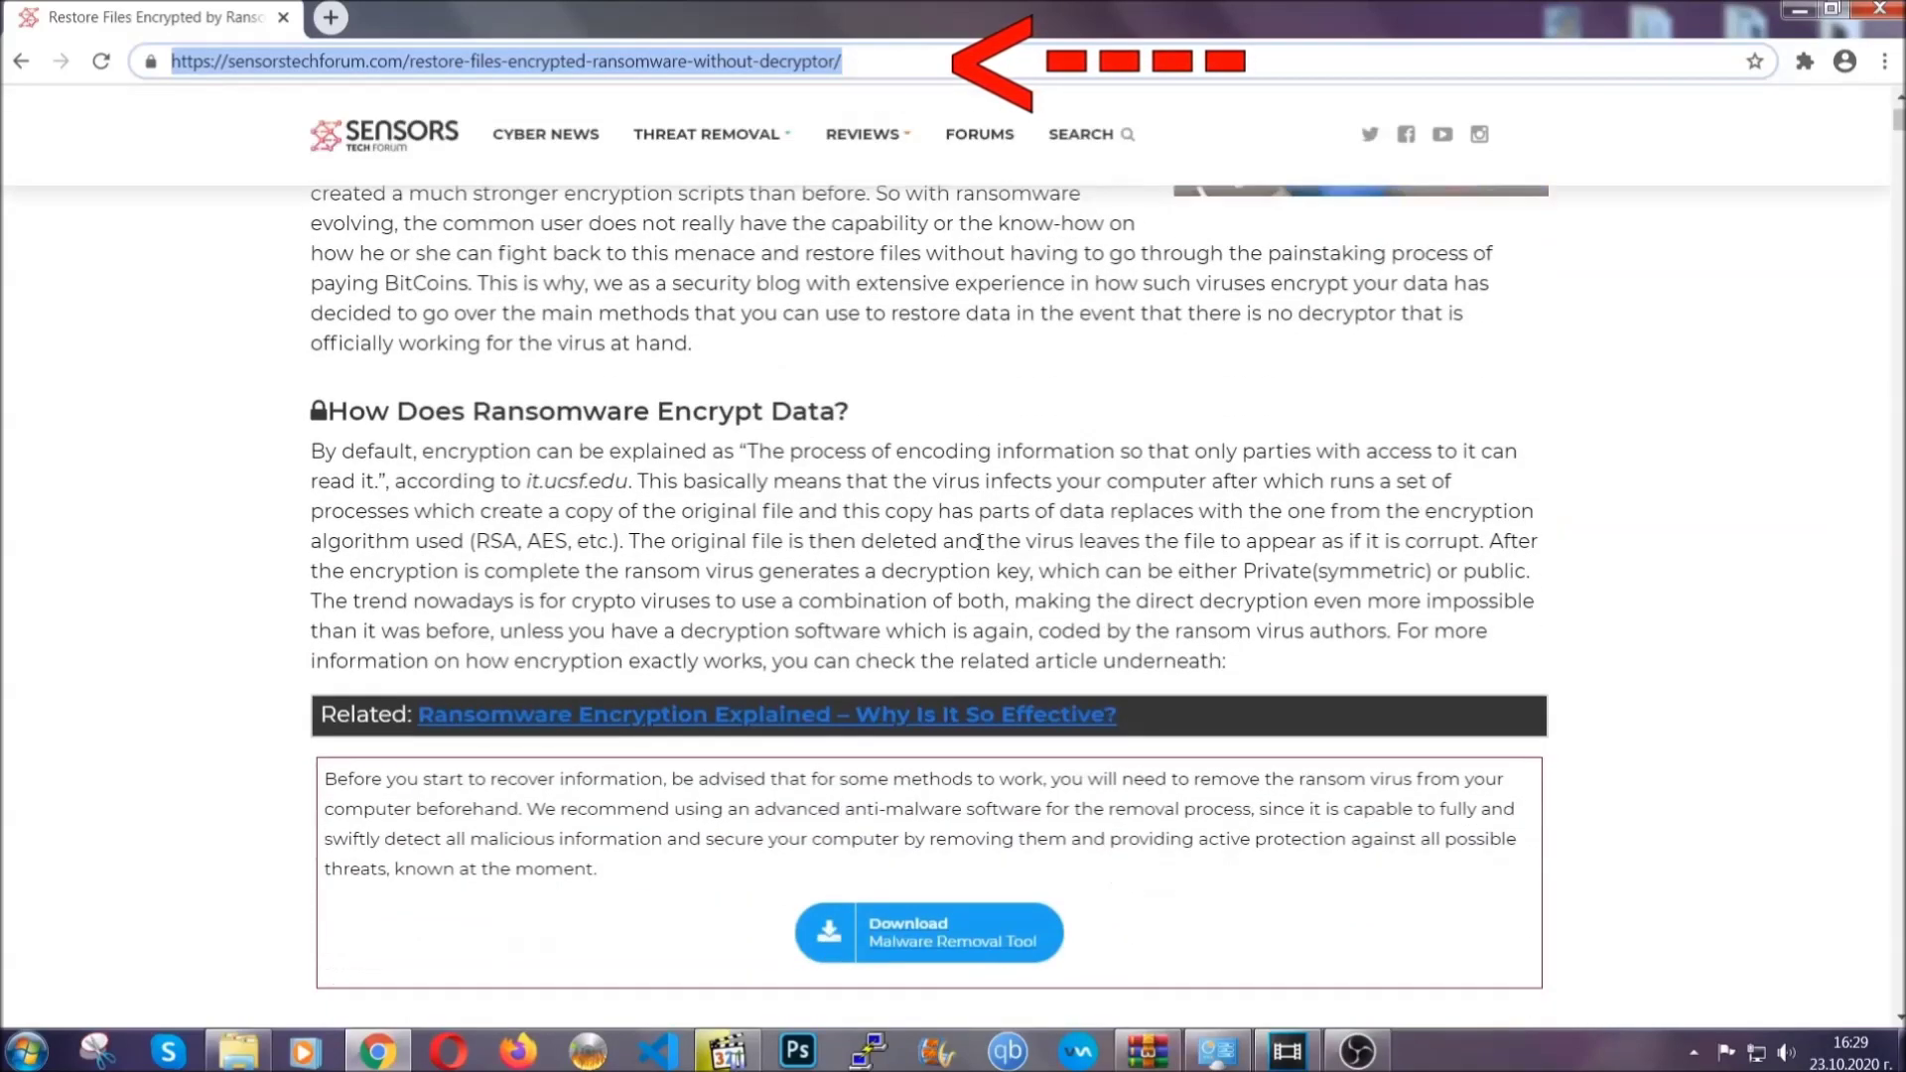
scroll(981, 540, down, 2)
scroll(981, 540, down, 1)
scroll(981, 541, down, 2)
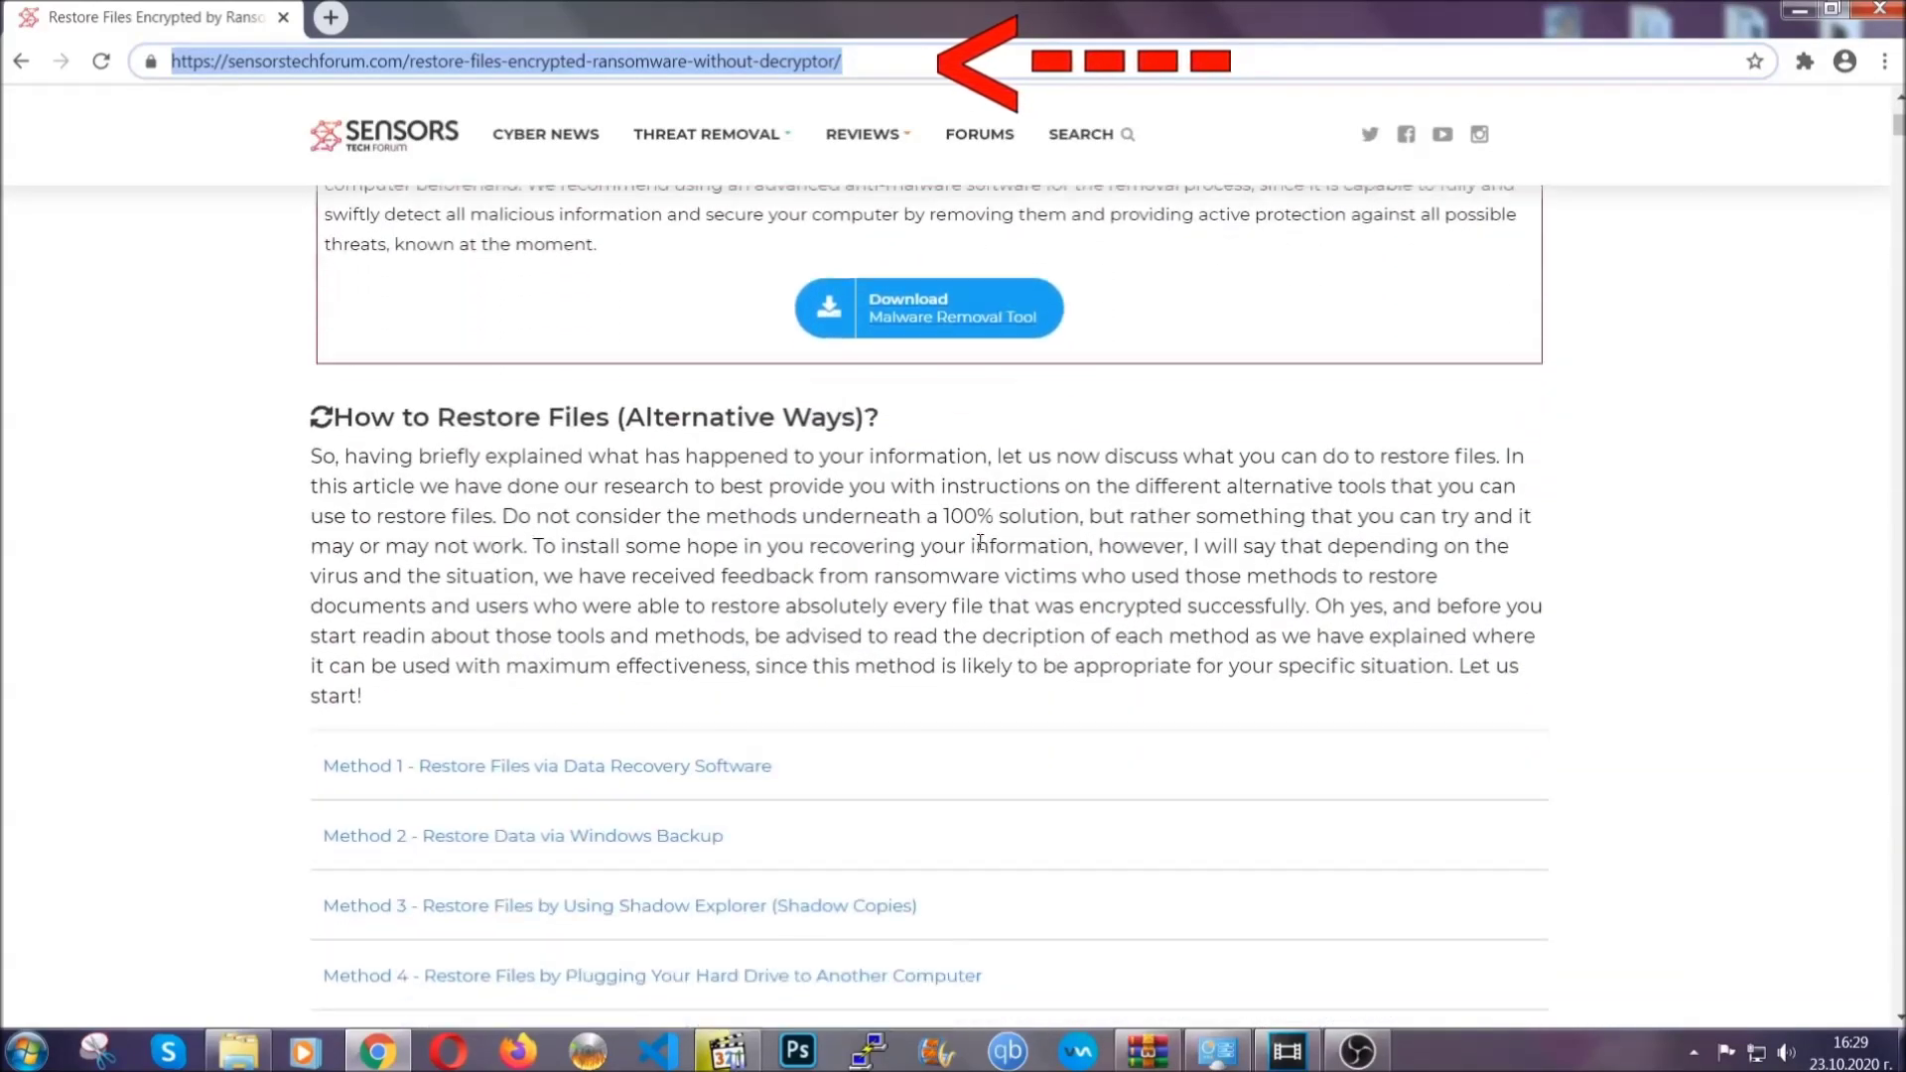
scroll(980, 541, down, 1)
scroll(983, 550, down, 1)
scroll(984, 549, down, 1)
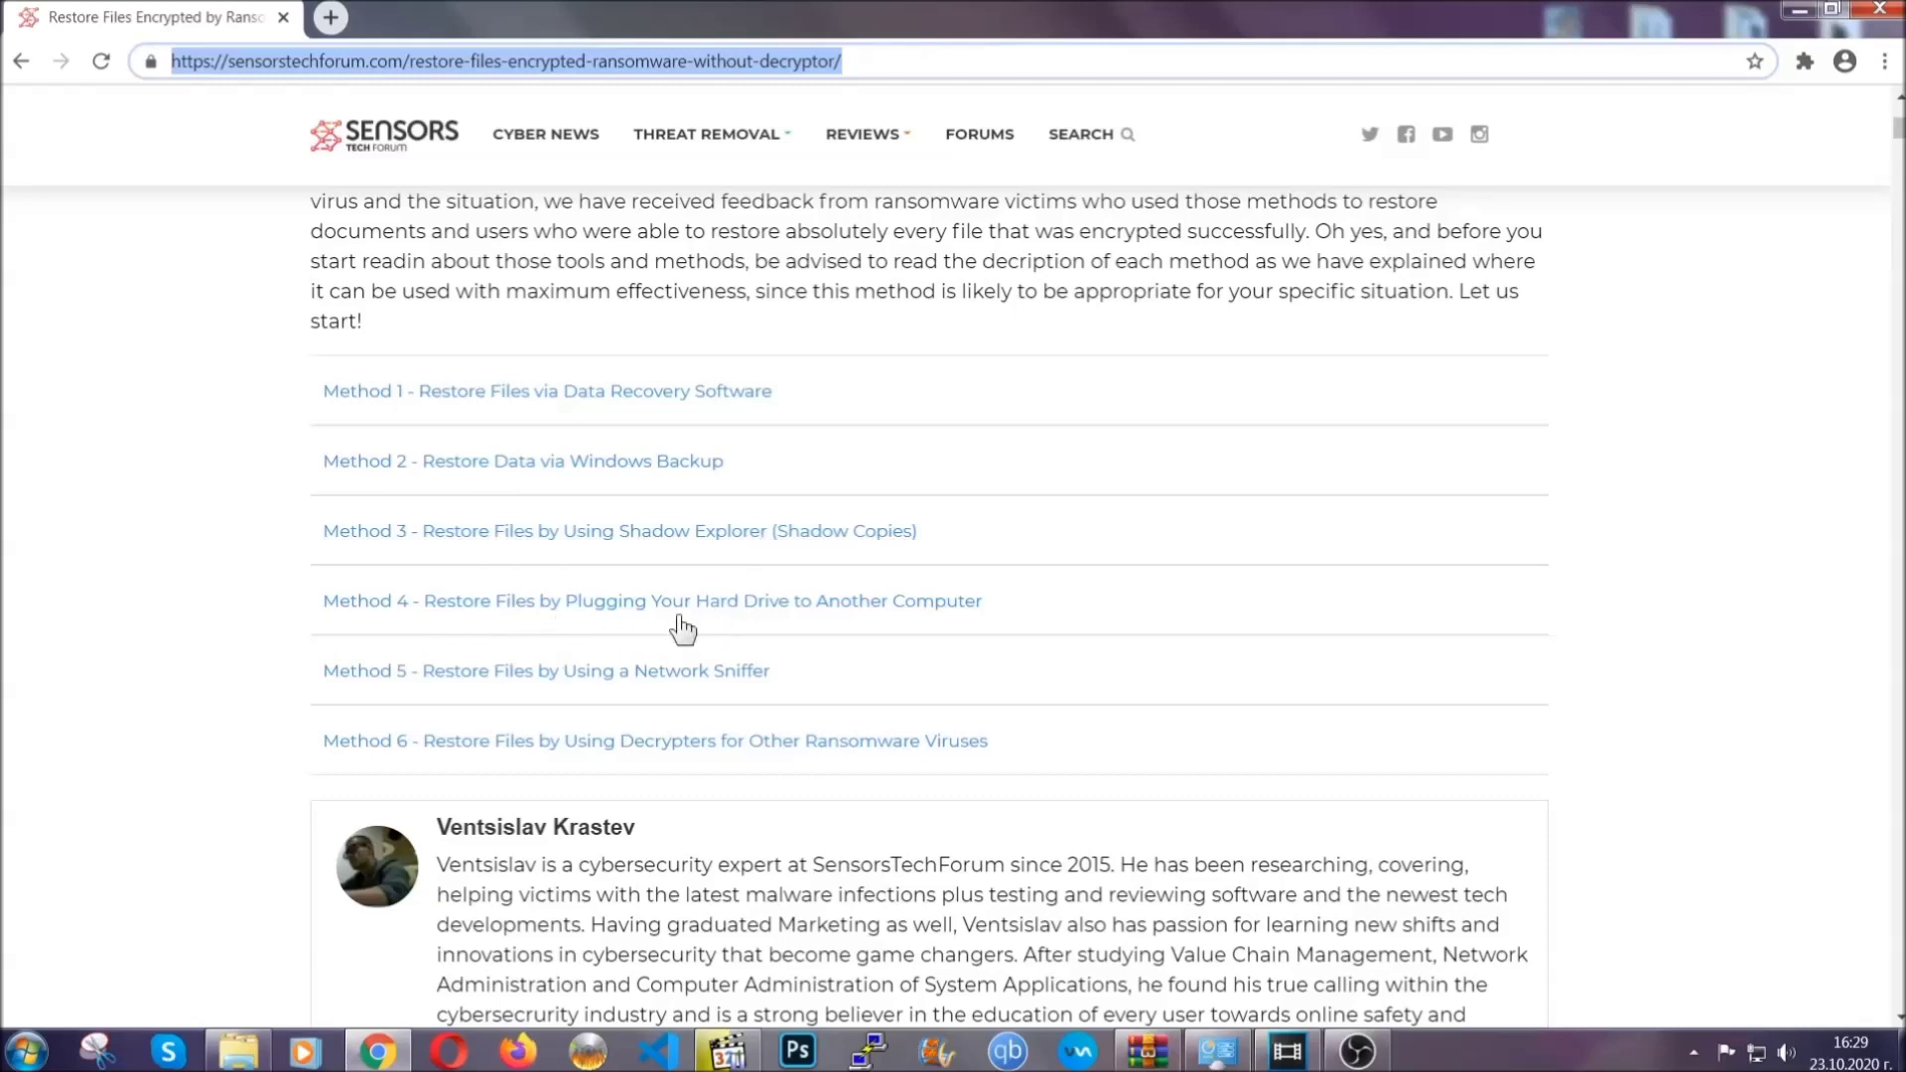
click(592, 461)
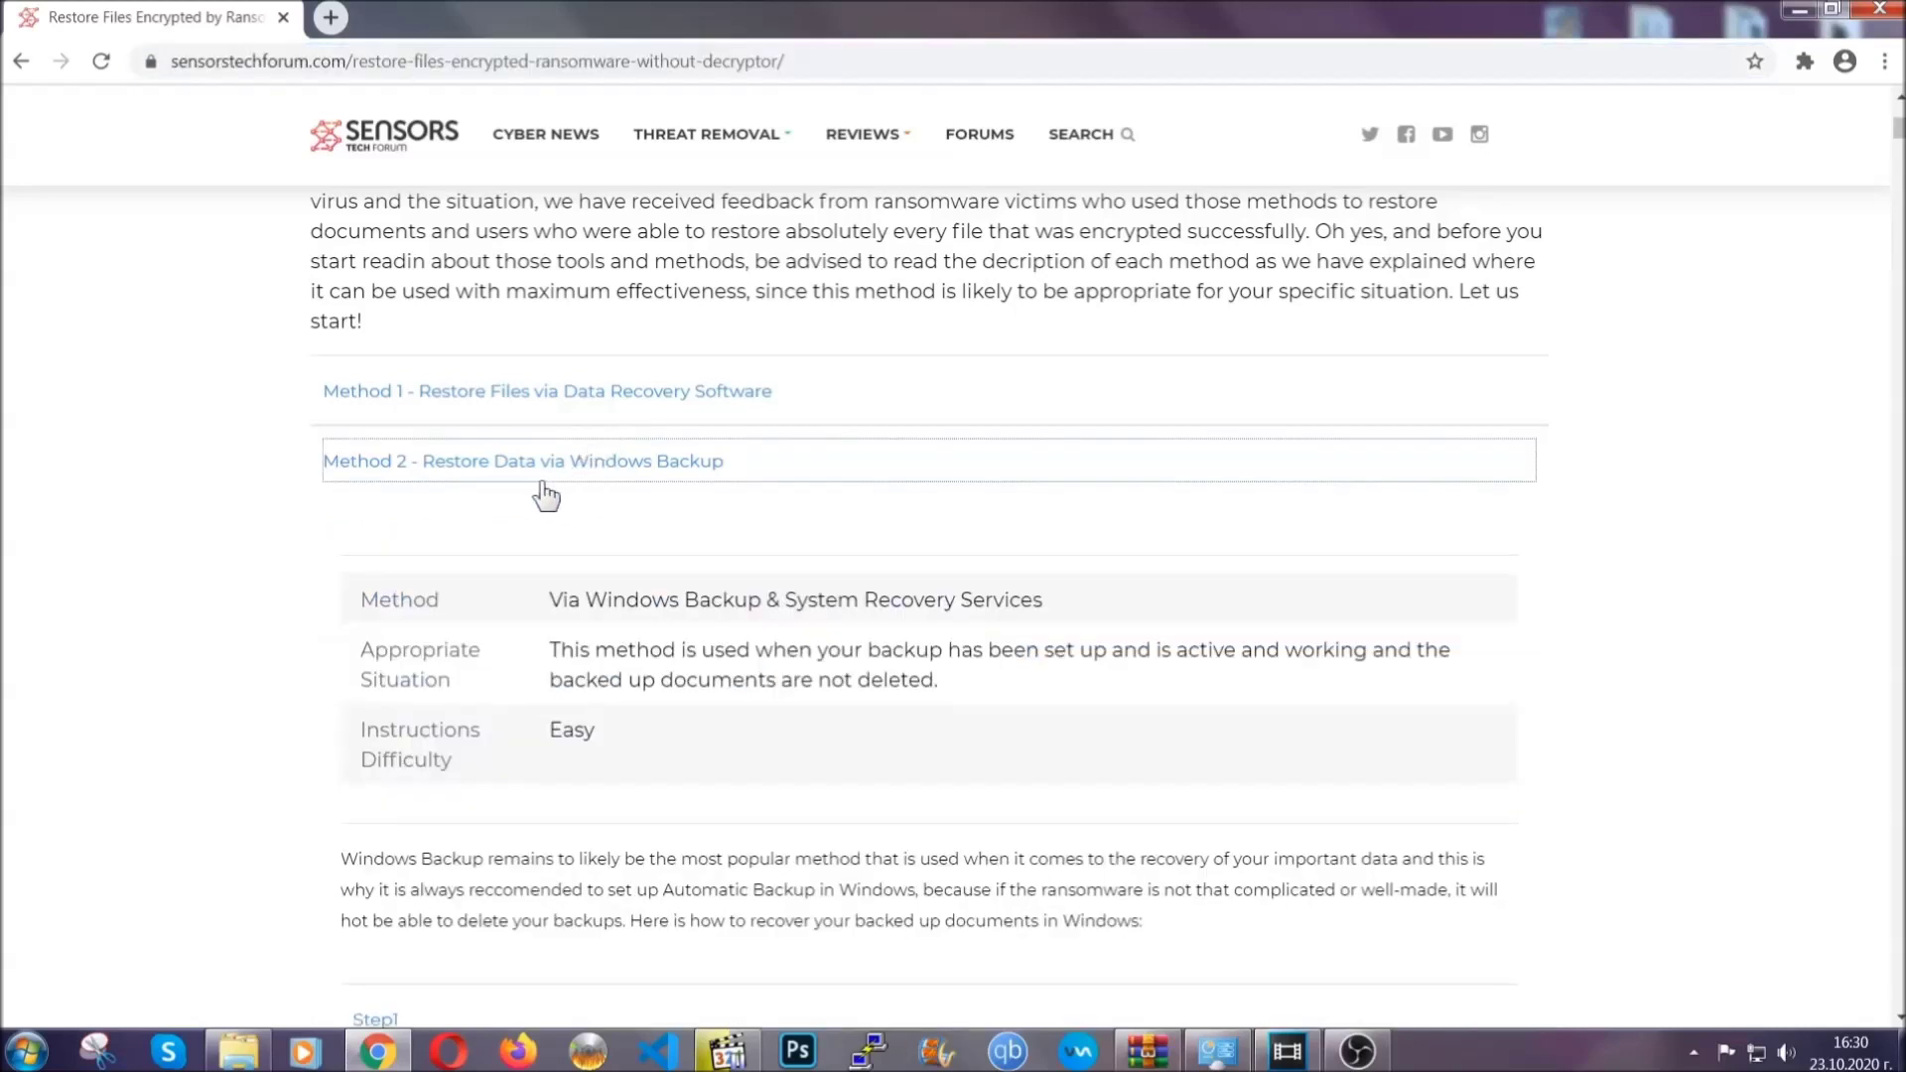
Expand Steps 1–3 of Method 2 in SensorsTechForum's article, then minimize Chrome to the desktop.
drag(566, 566, 672, 739)
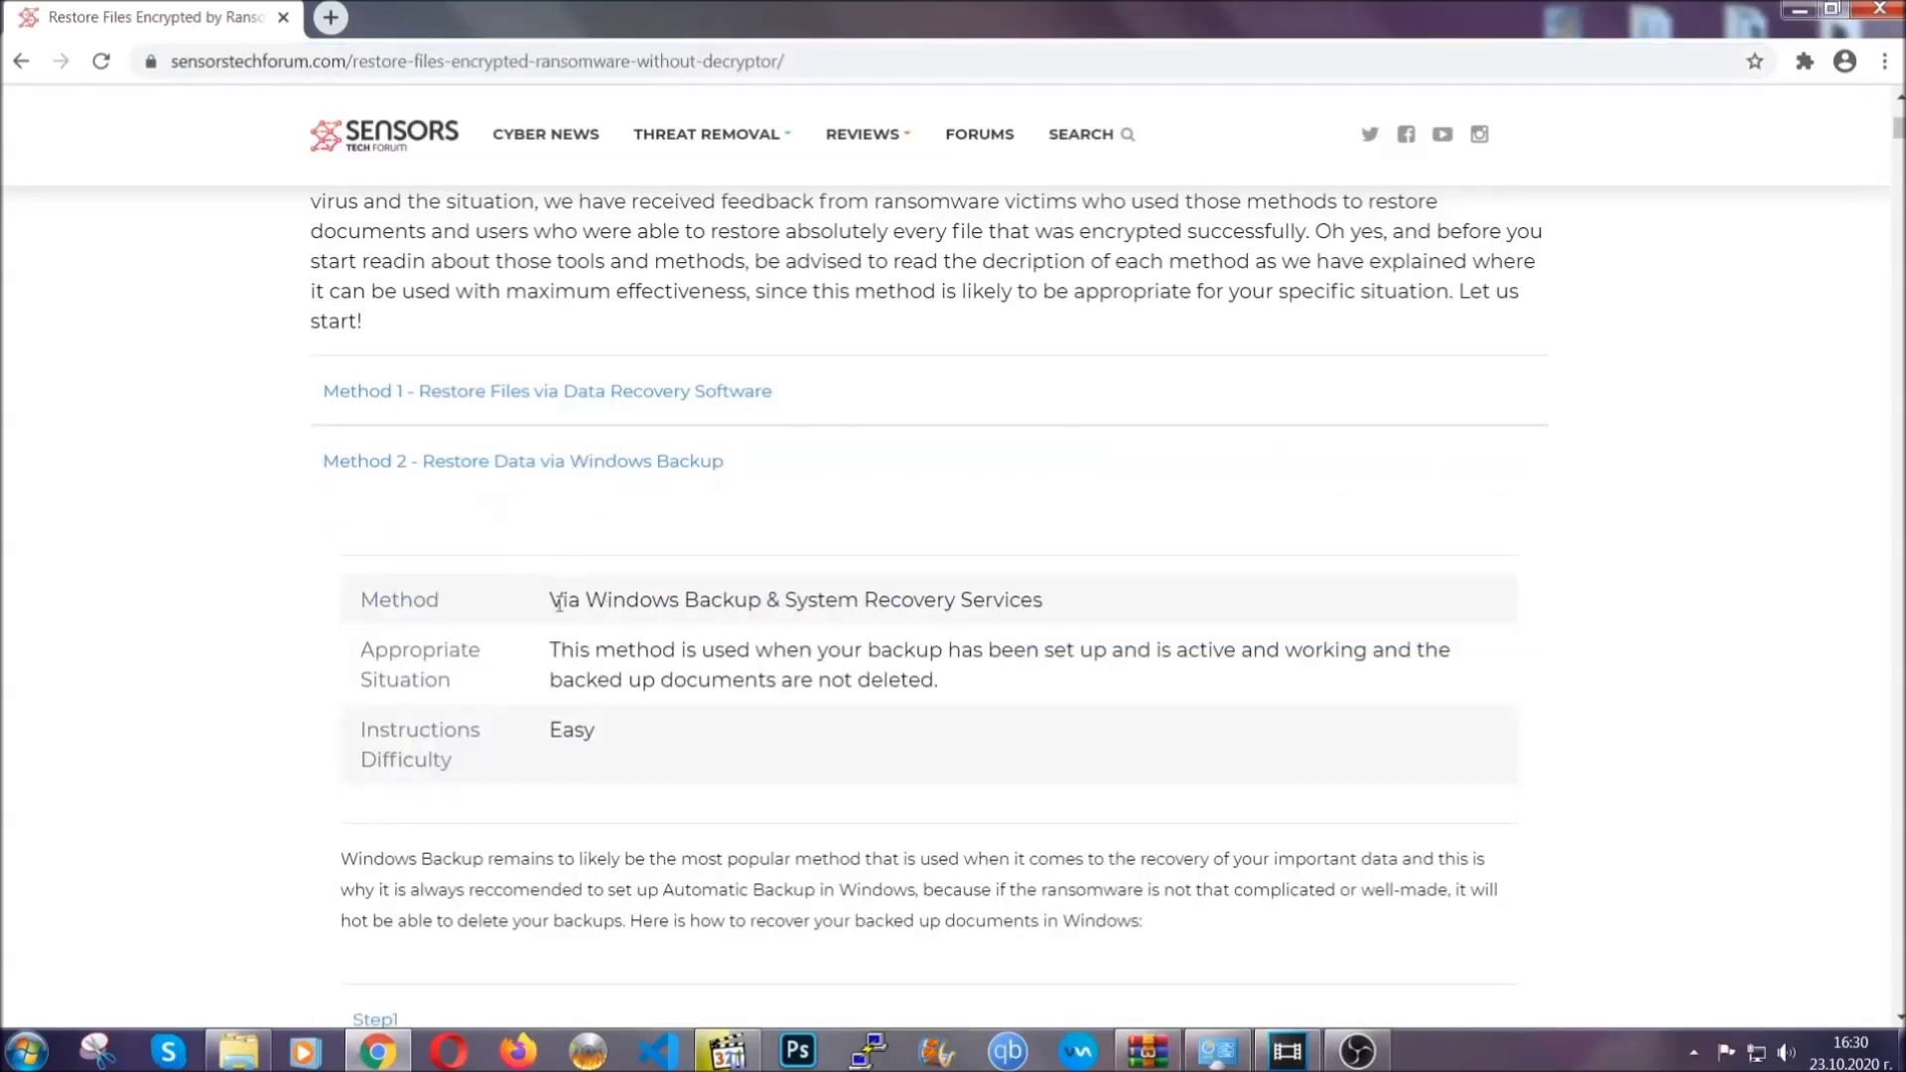
click(675, 747)
scroll(680, 741, down, 3)
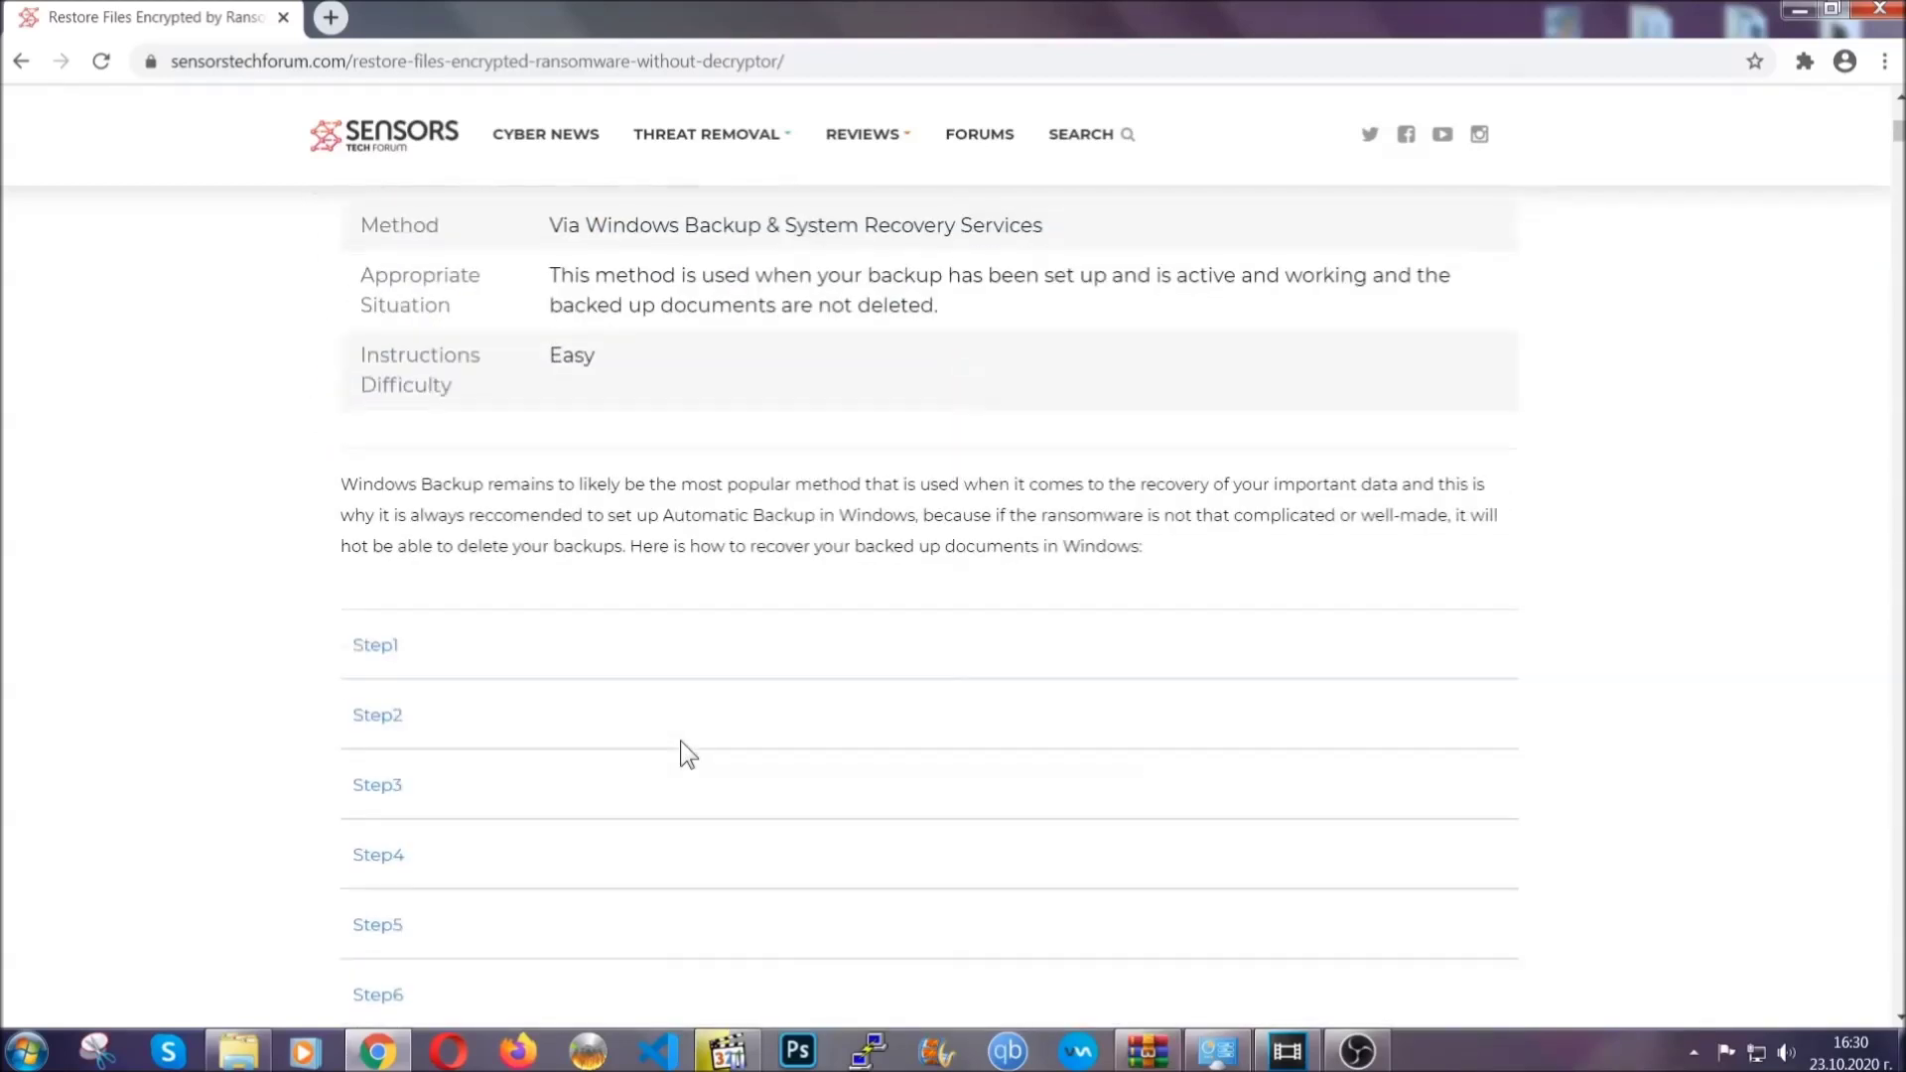
scroll(681, 740, down, 1)
click(397, 521)
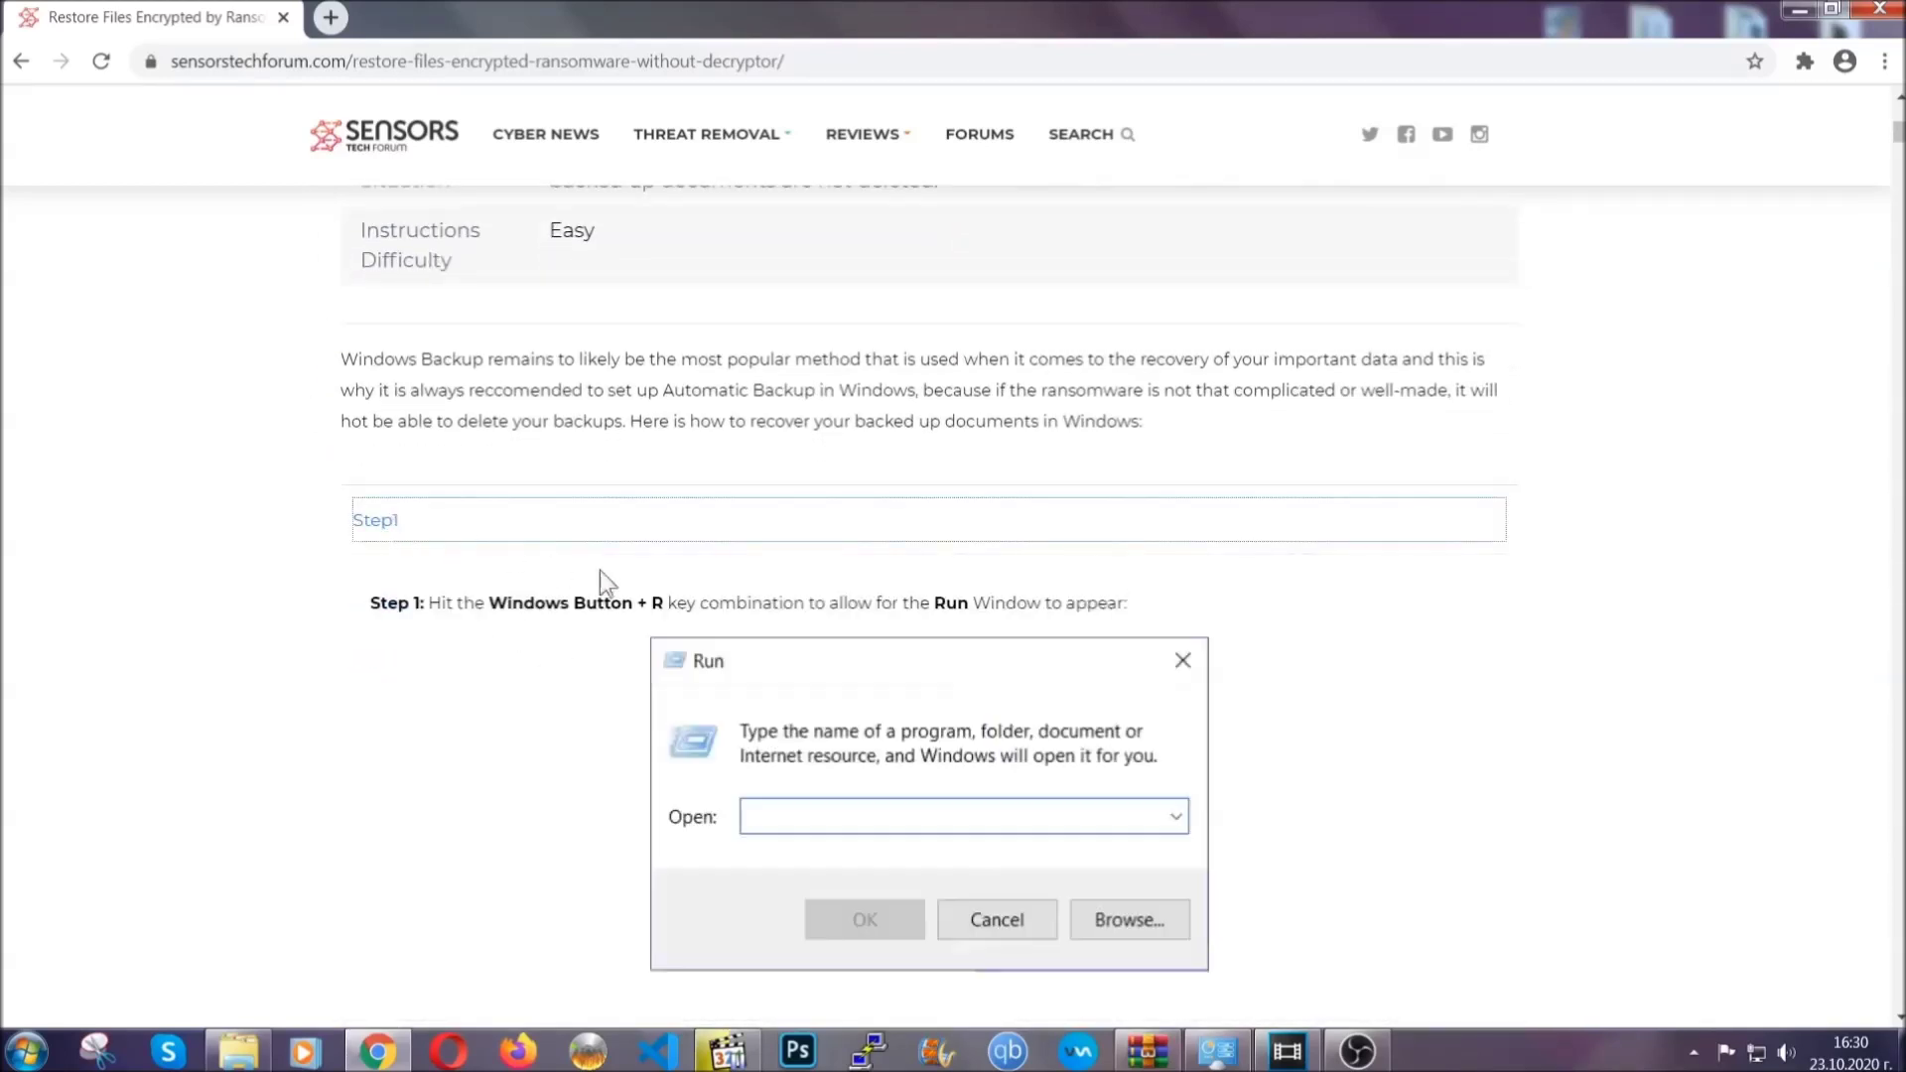
scroll(891, 619, down, 4)
click(446, 627)
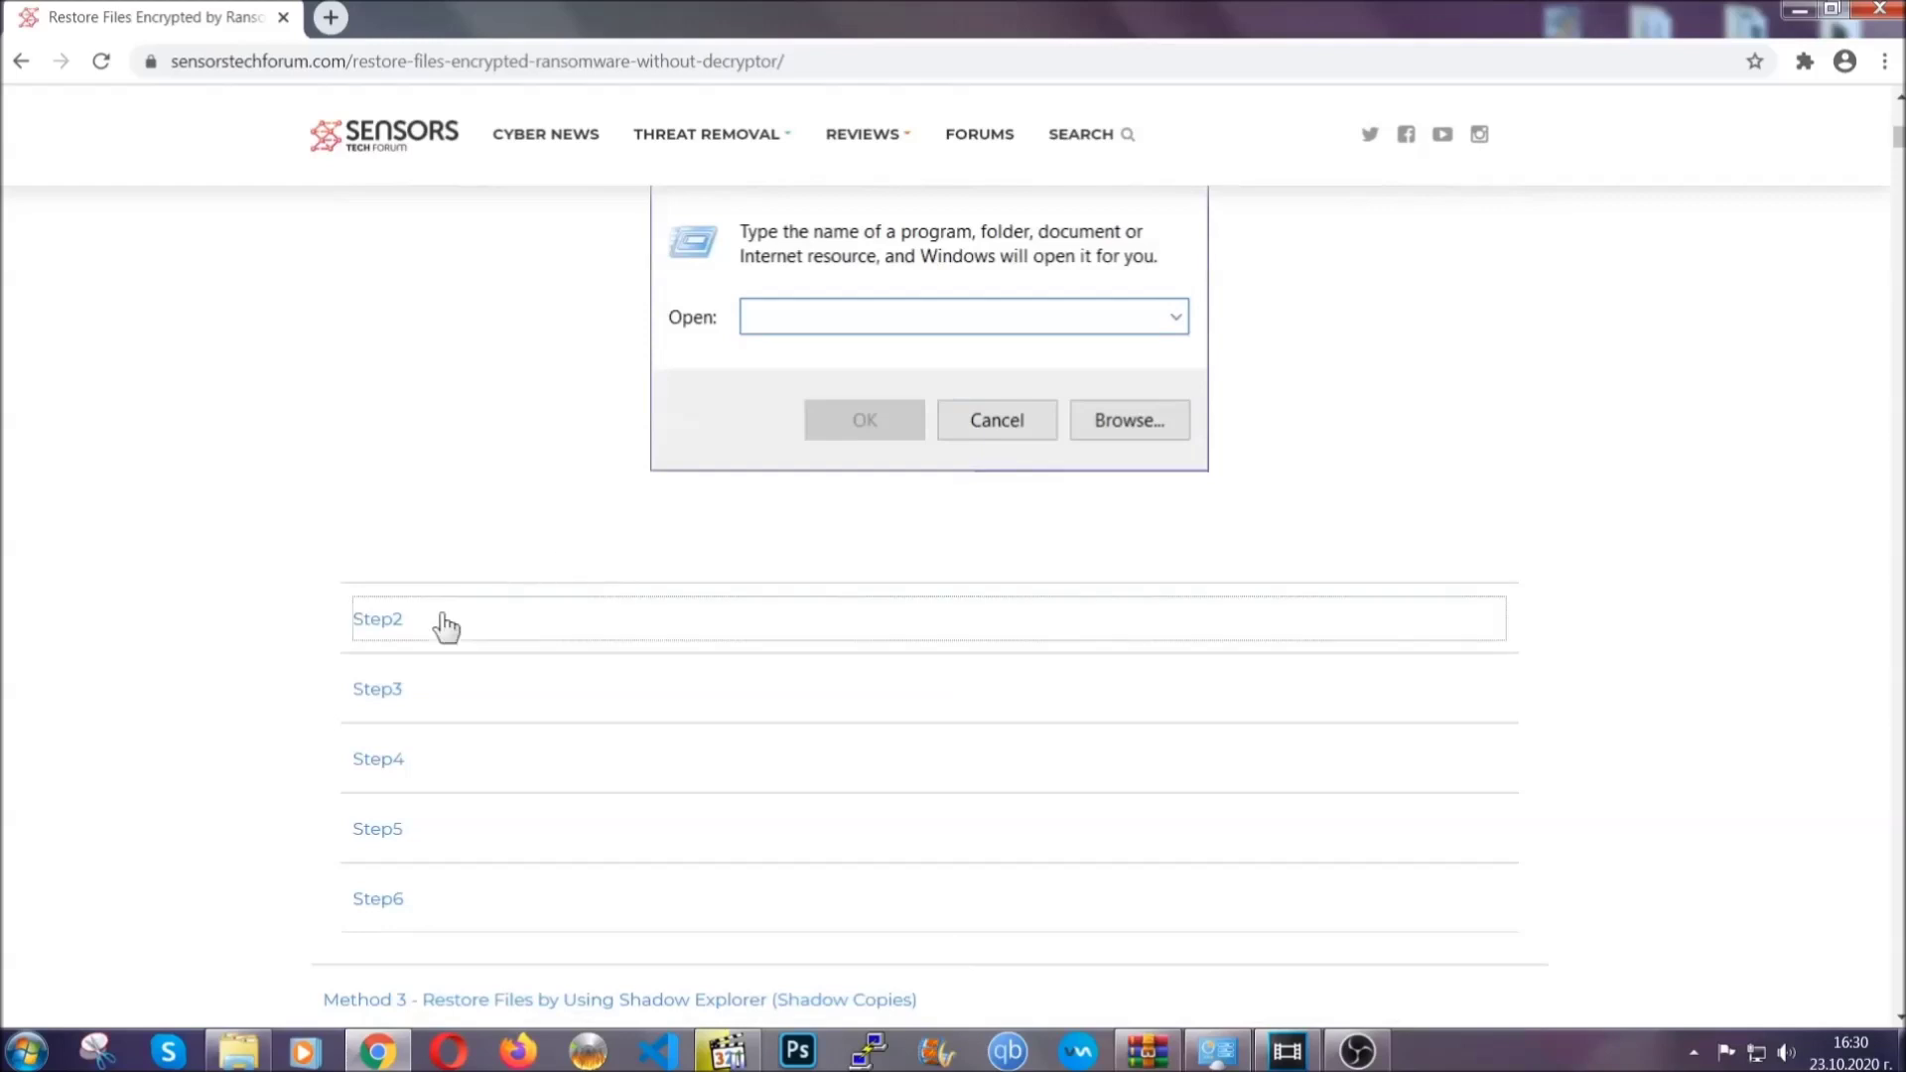
scroll(855, 627, down, 4)
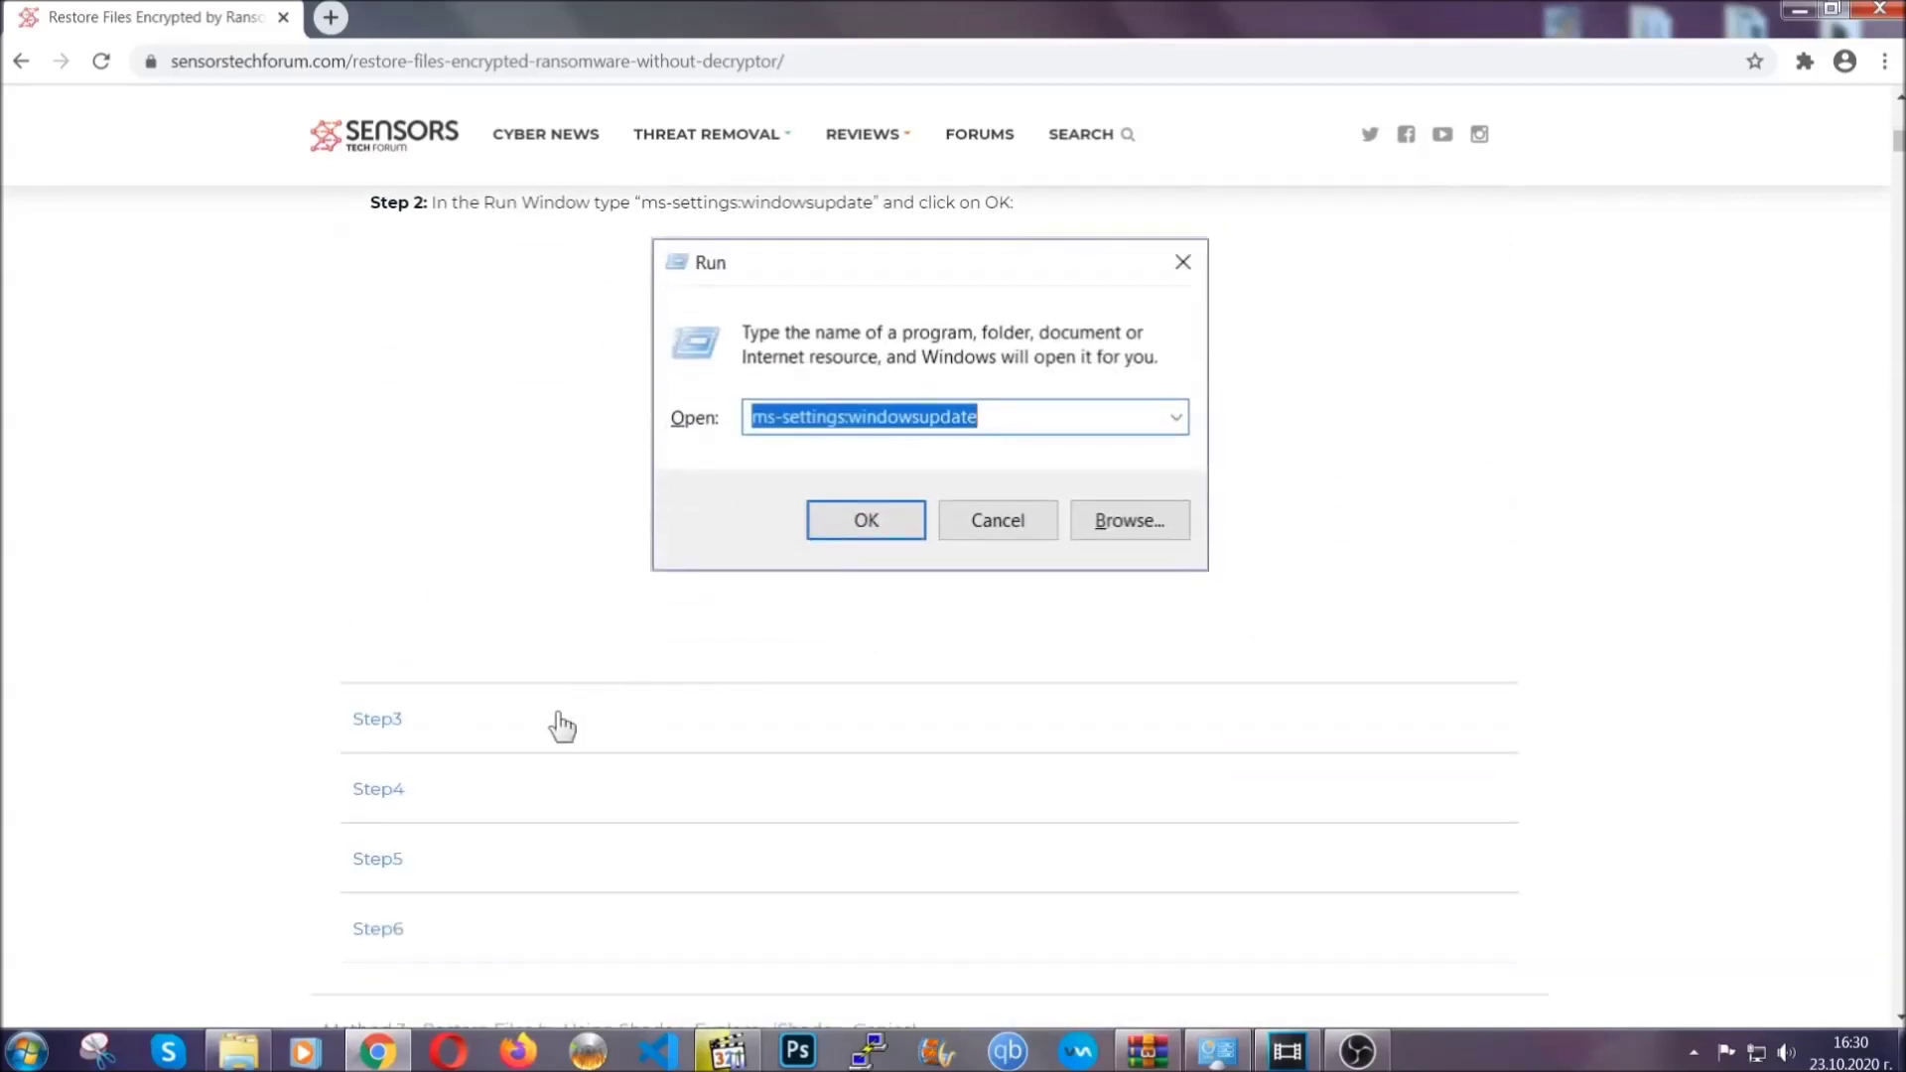
click(563, 721)
scroll(843, 680, down, 1)
scroll(842, 673, down, 2)
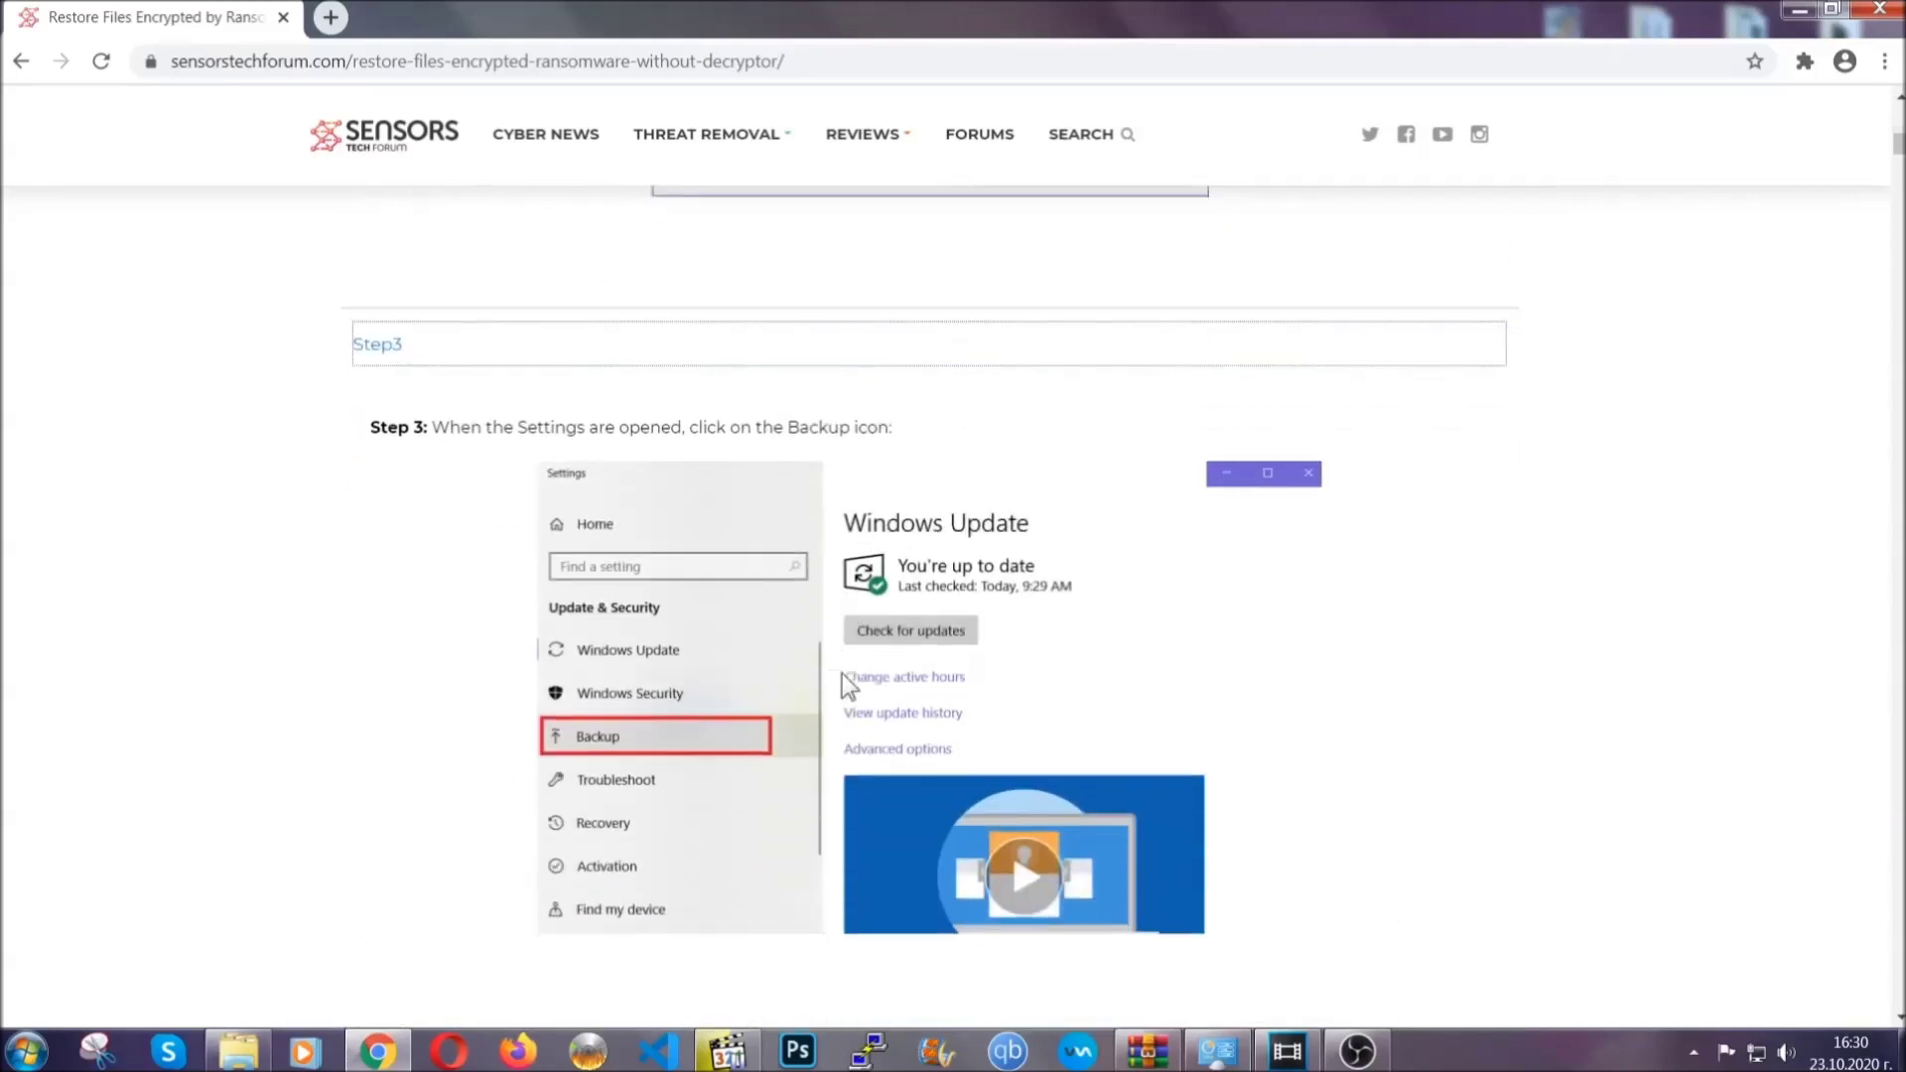
scroll(842, 674, down, 2)
scroll(839, 678, down, 2)
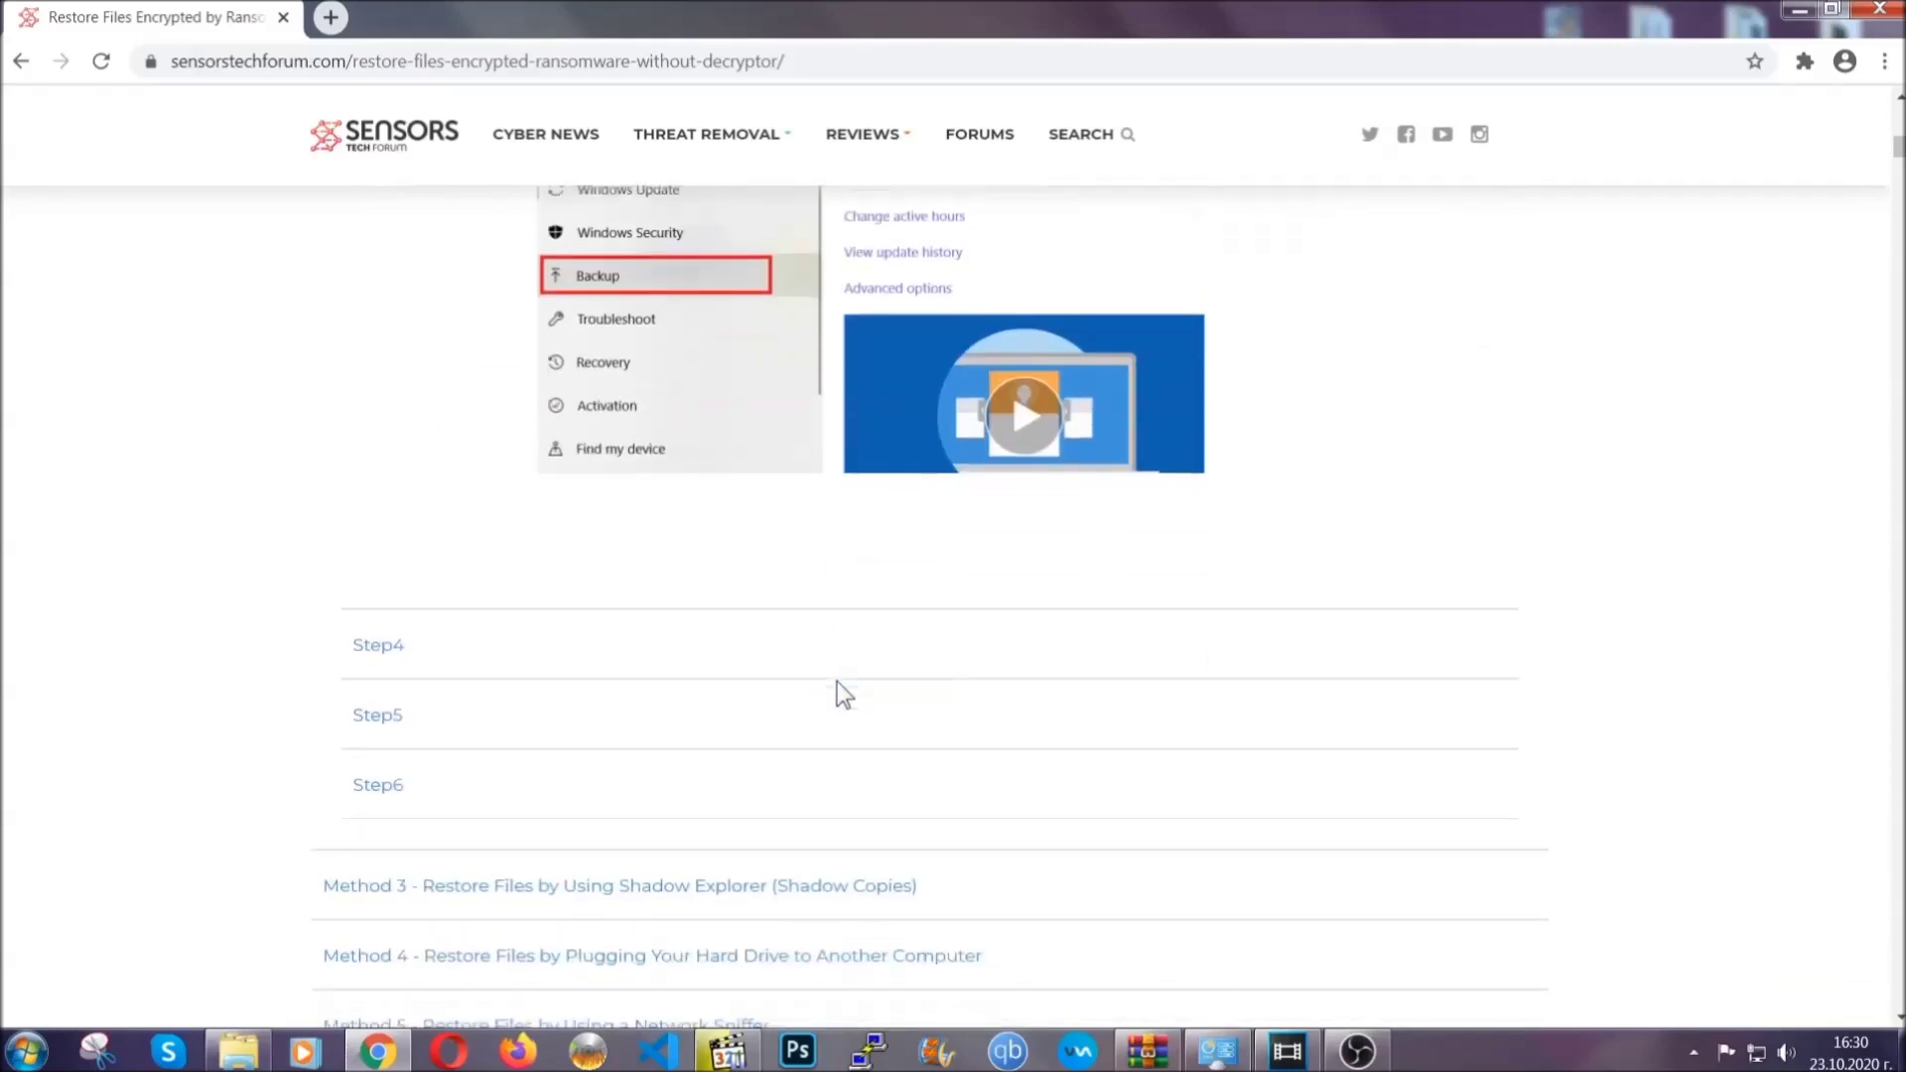
scroll(837, 684, down, 1)
scroll(838, 683, down, 3)
scroll(838, 683, down, 2)
scroll(838, 684, down, 1)
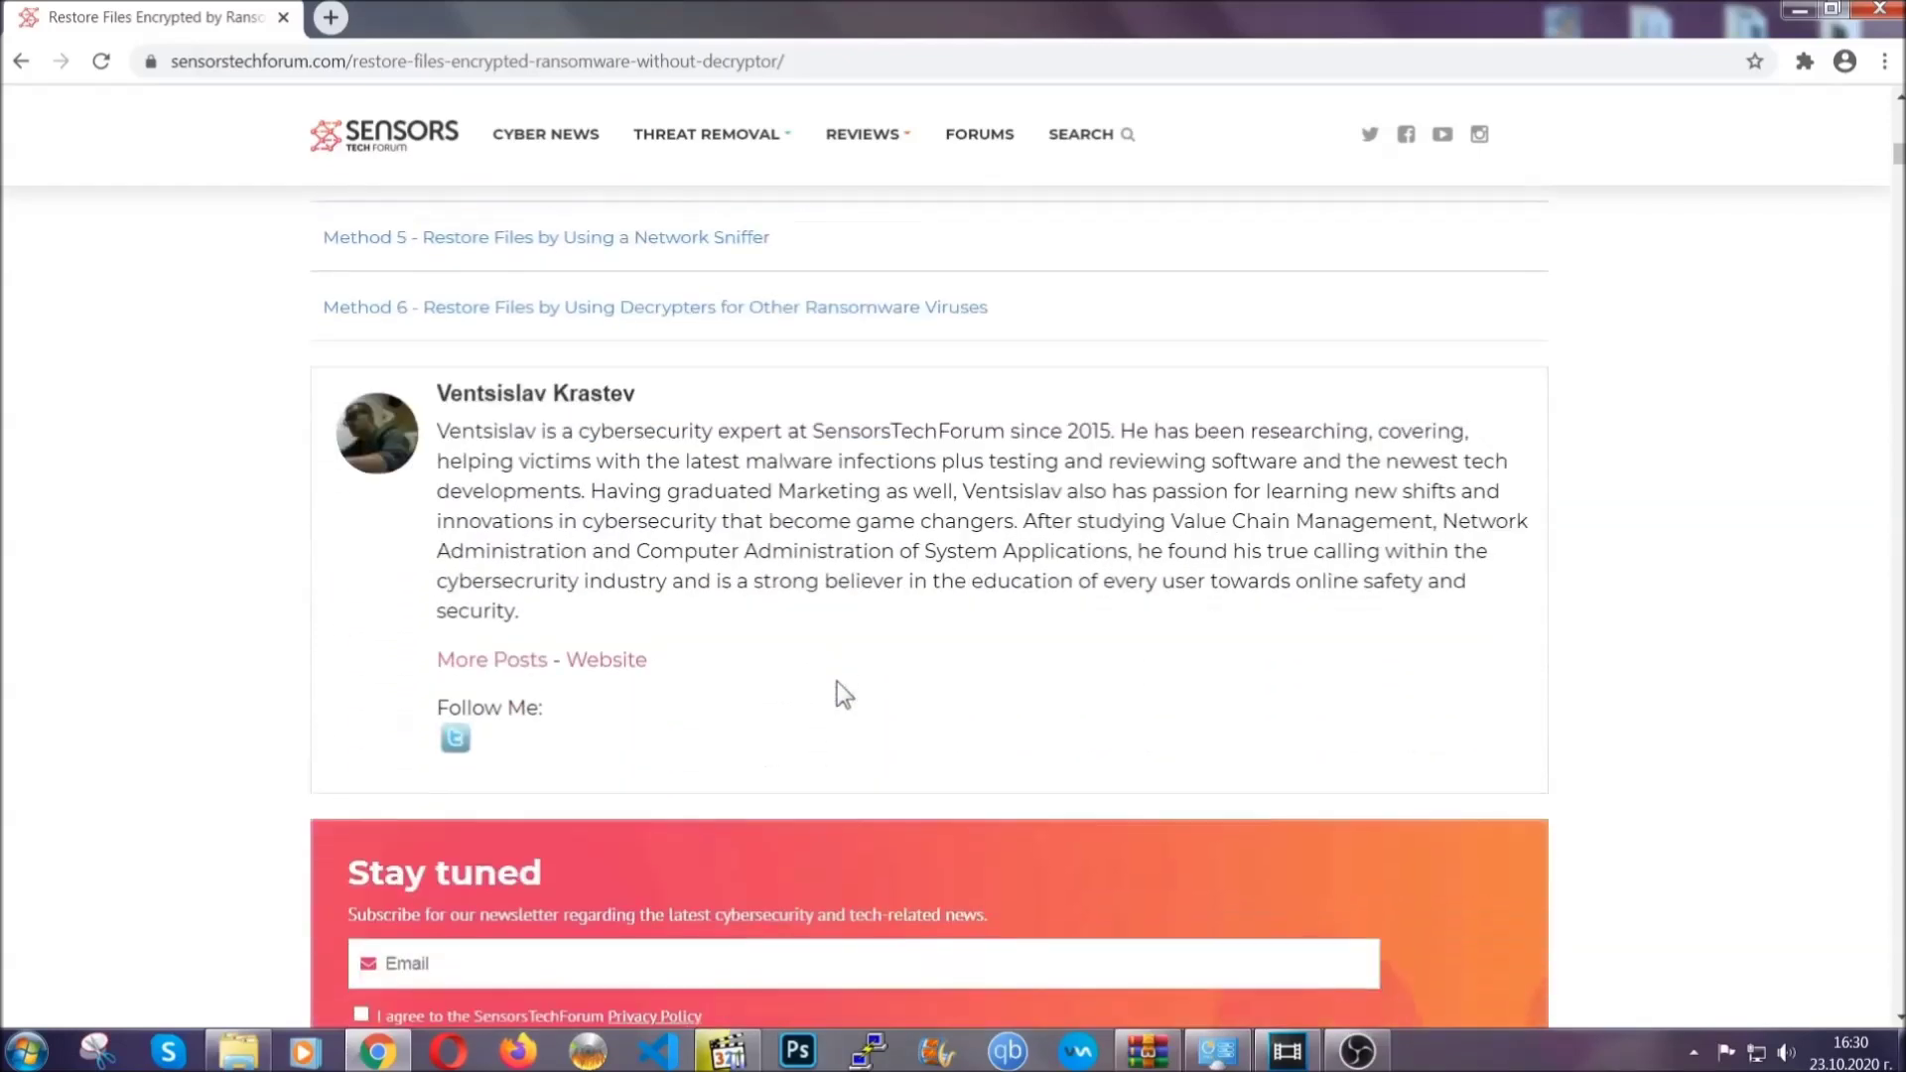
scroll(838, 684, up, 3)
scroll(837, 684, up, 10)
scroll(833, 701, up, 7)
scroll(833, 708, up, 6)
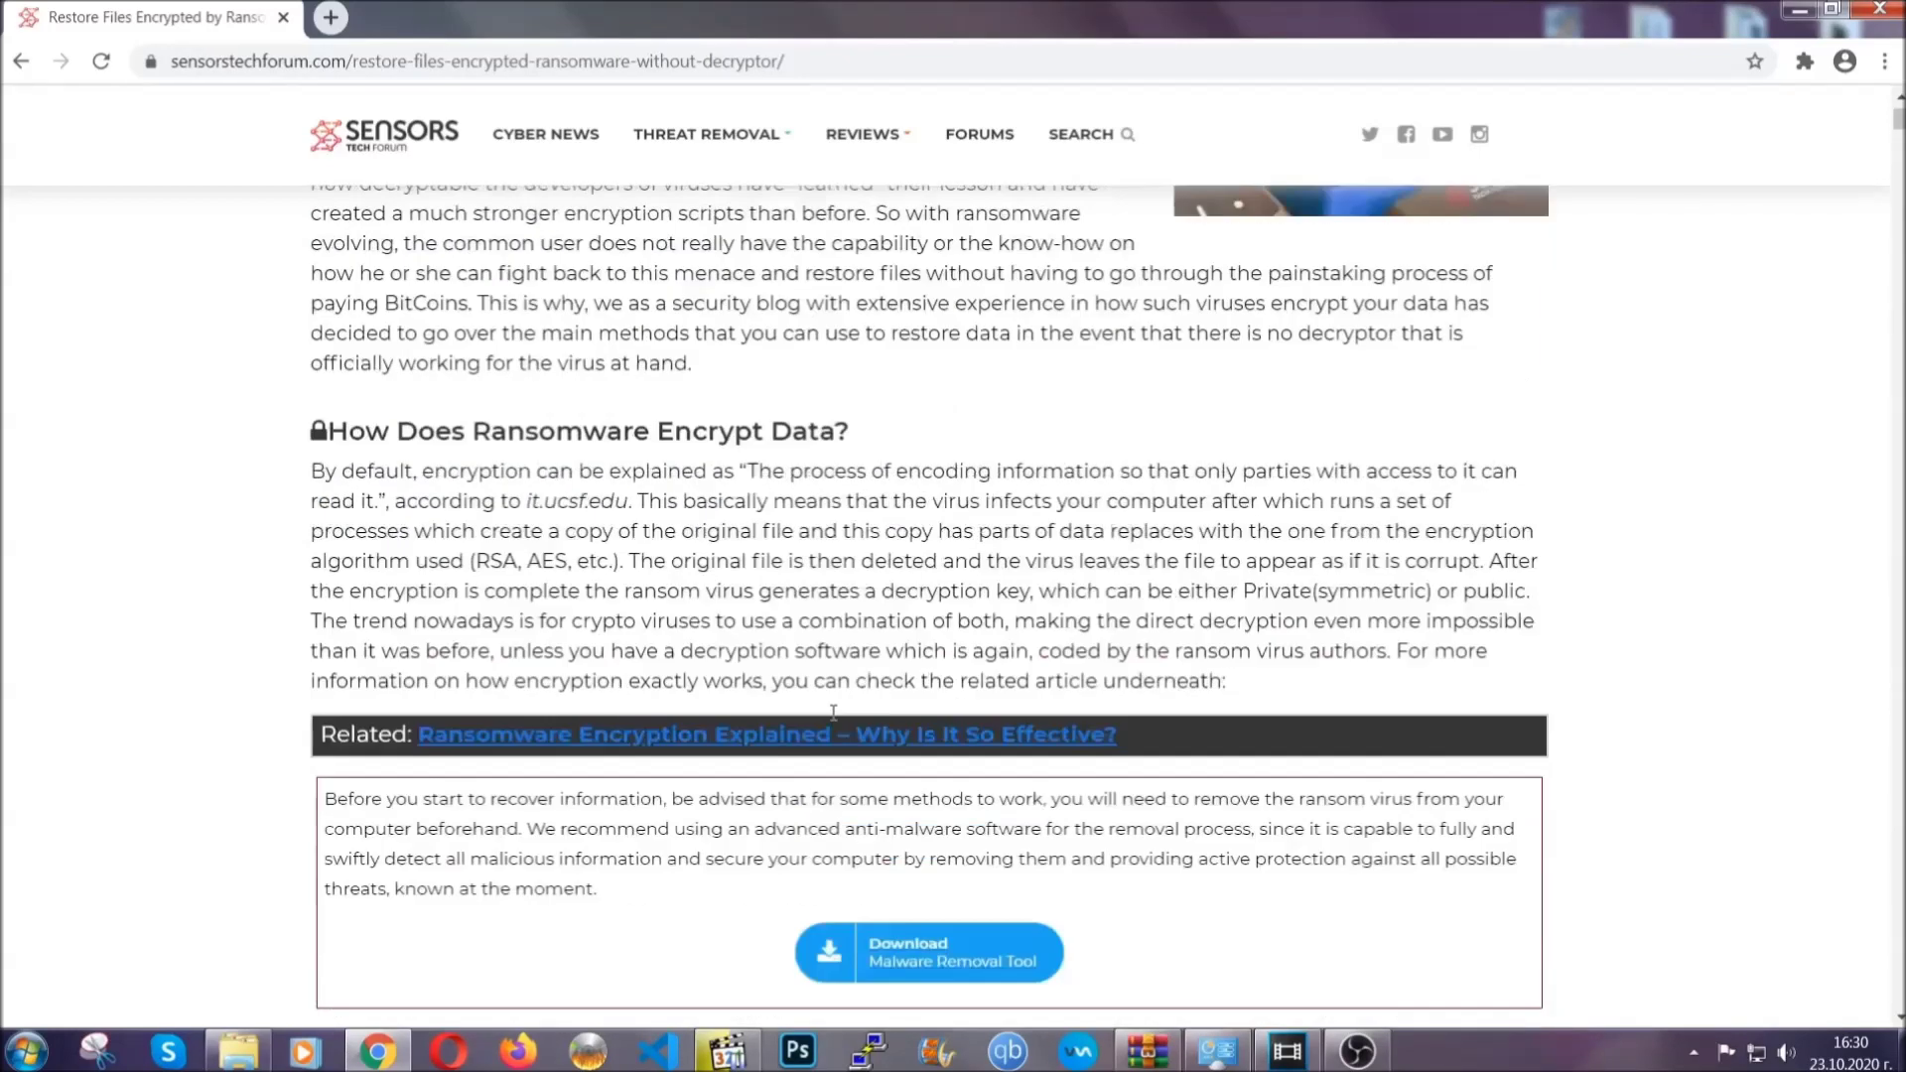
scroll(833, 712, up, 3)
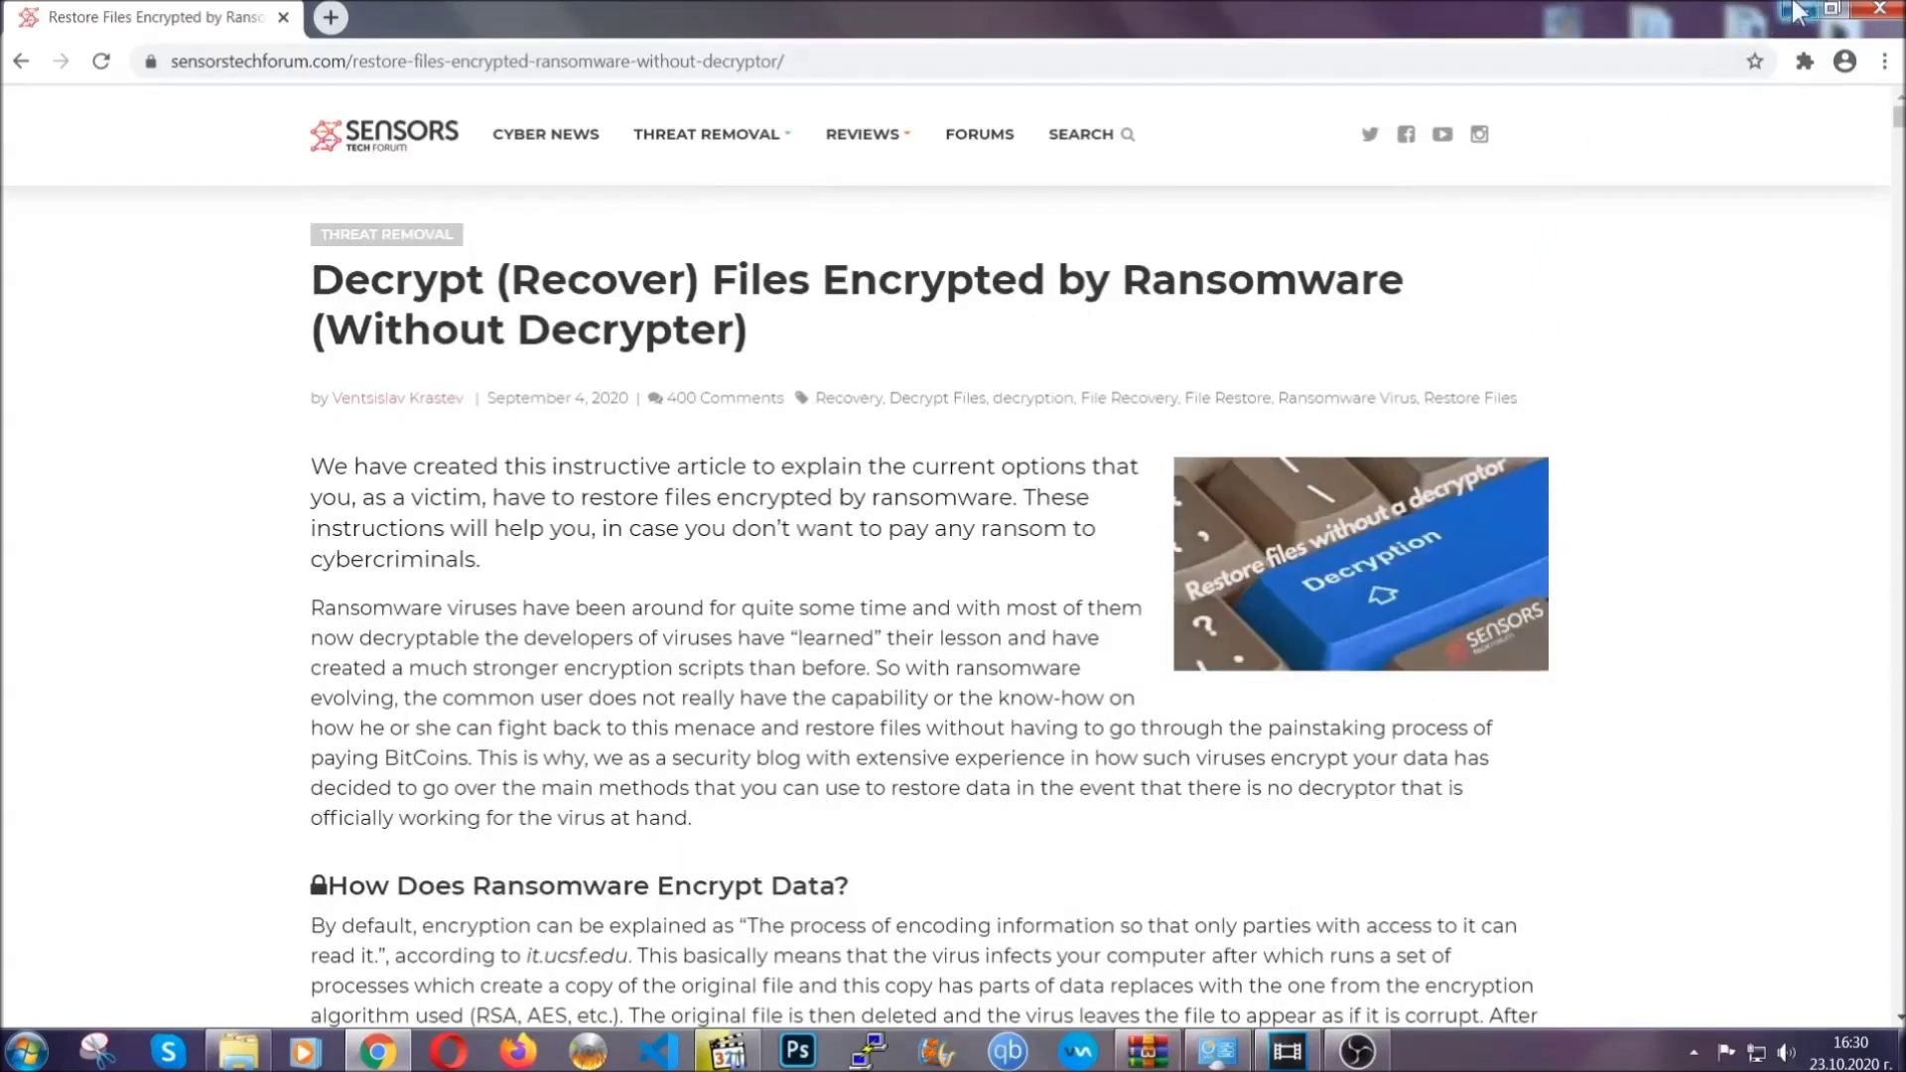
click(1796, 13)
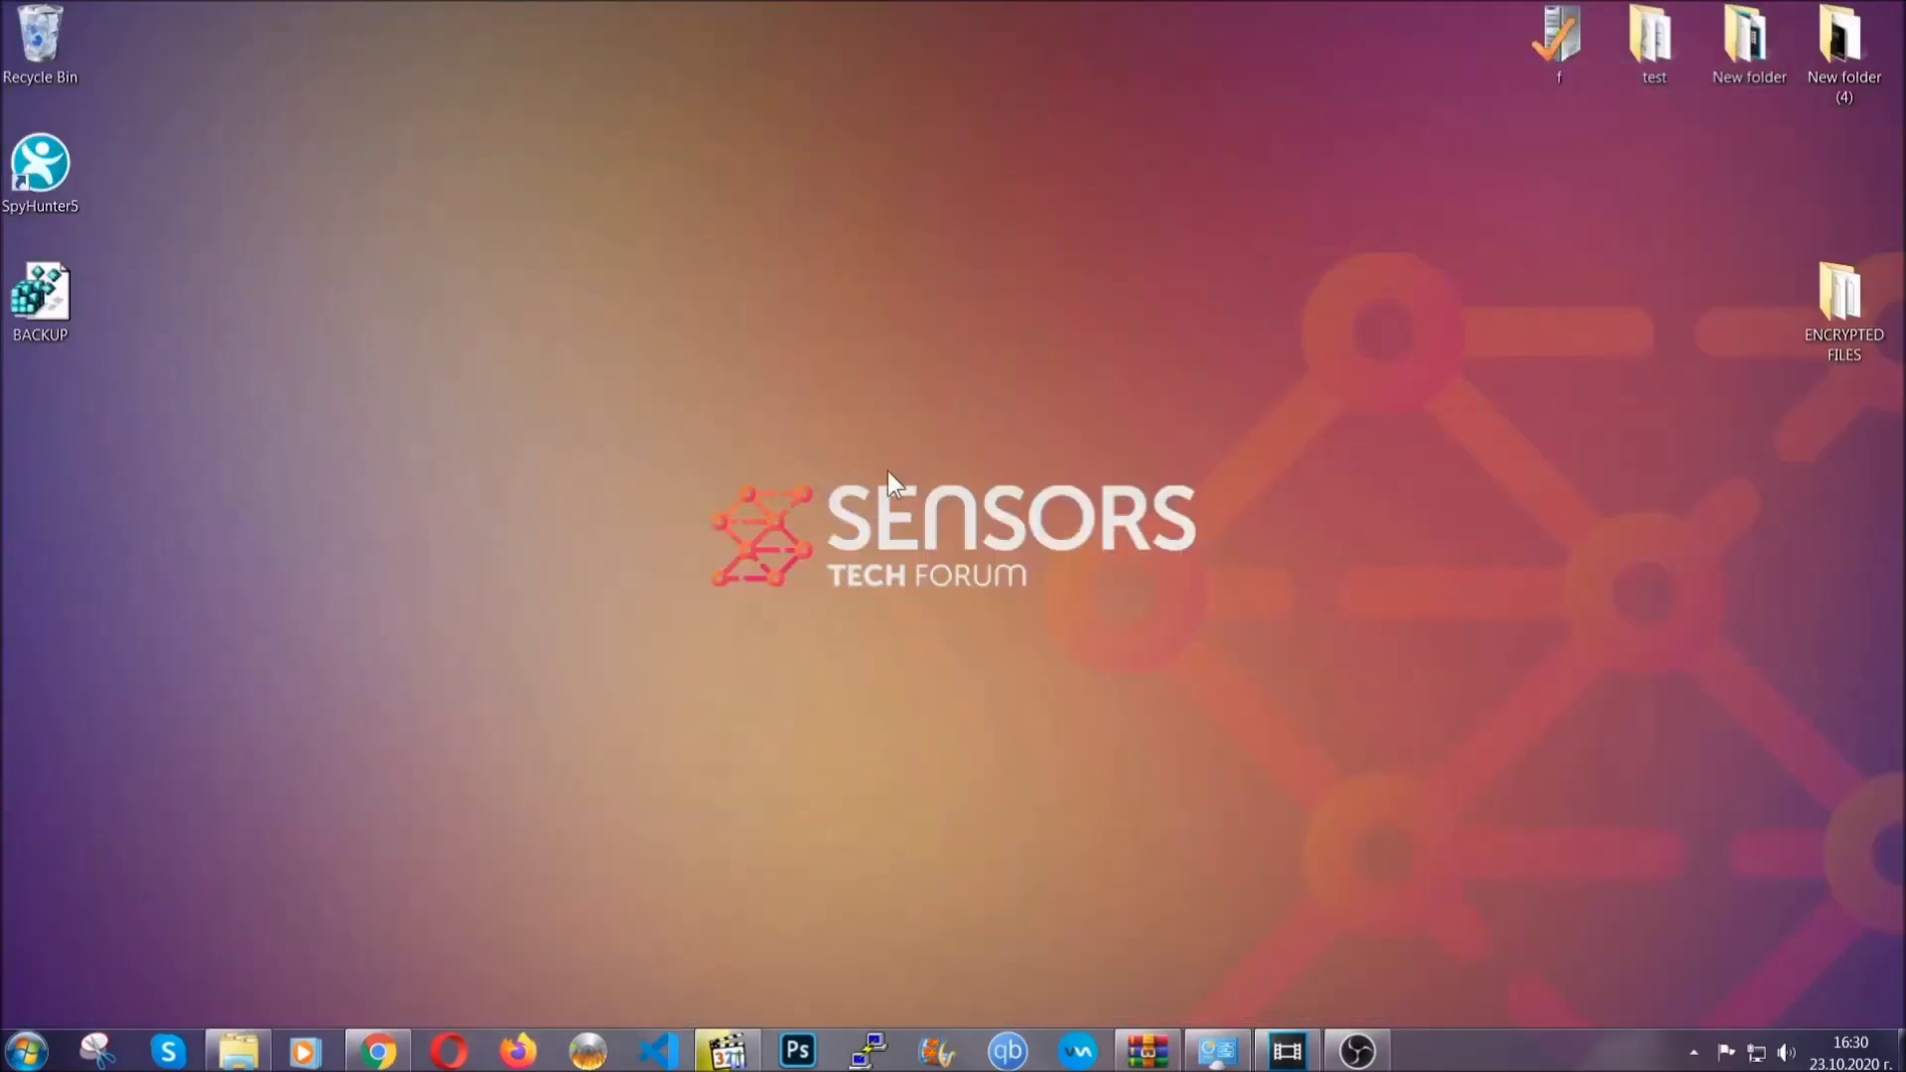